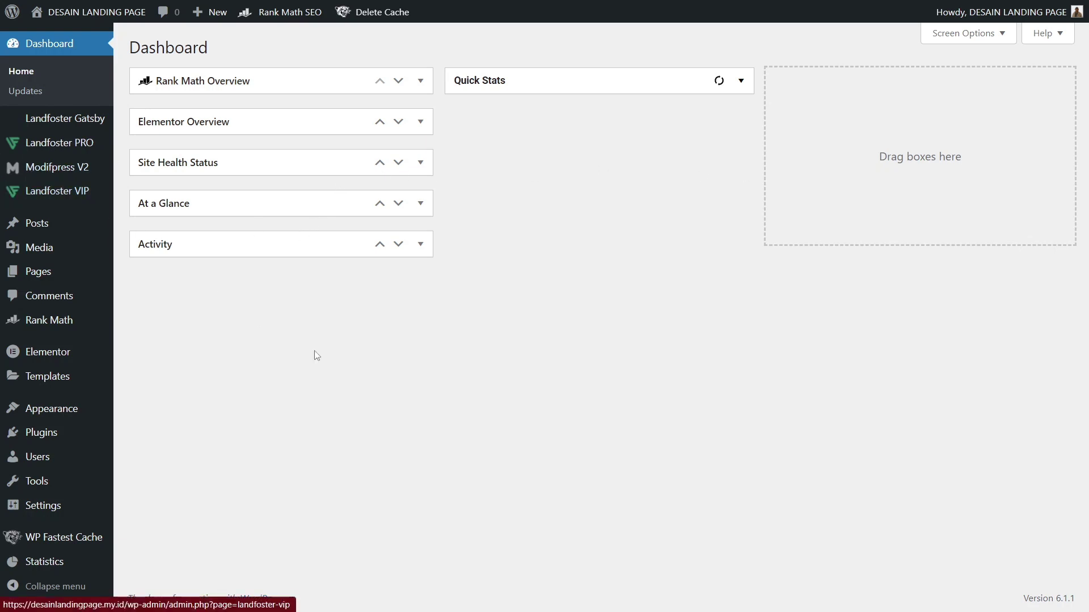
- Create a new page titled "Gatsby 3"
mouse_move(95, 314)
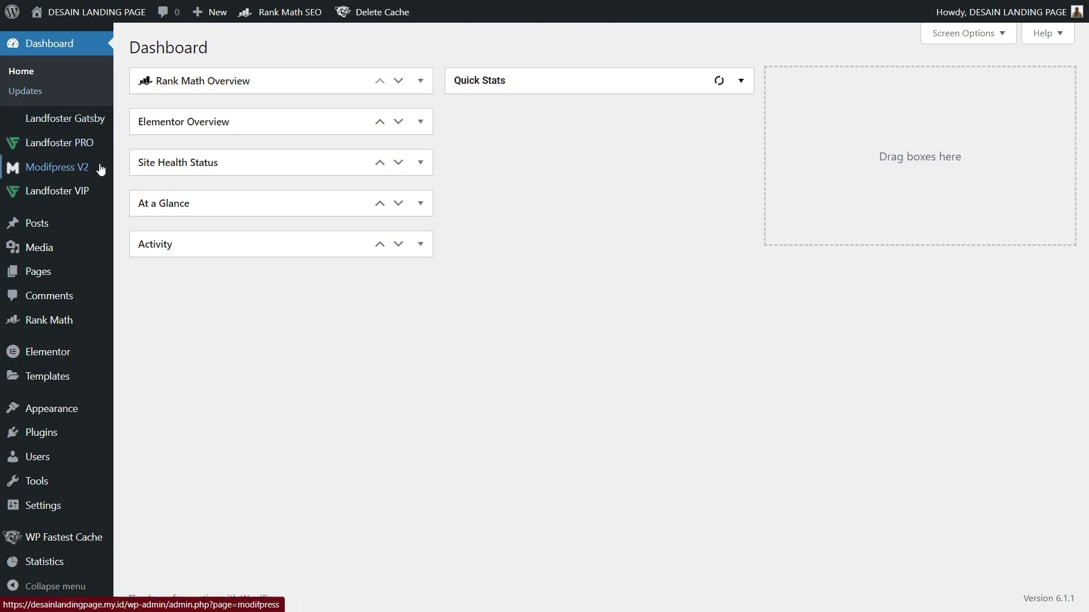
mouse_move(37, 280)
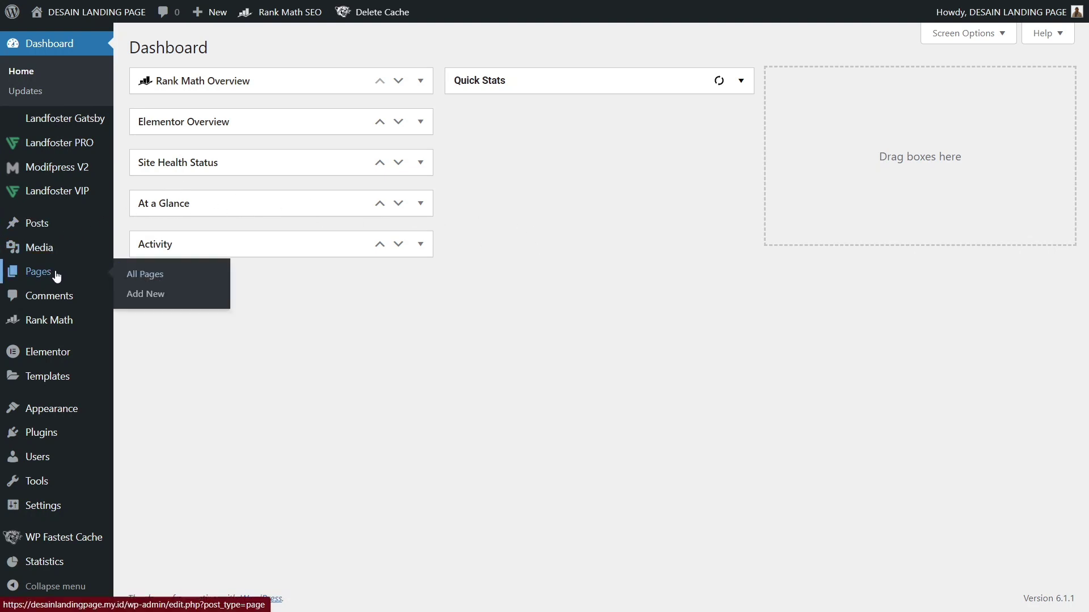
left_click(158, 302)
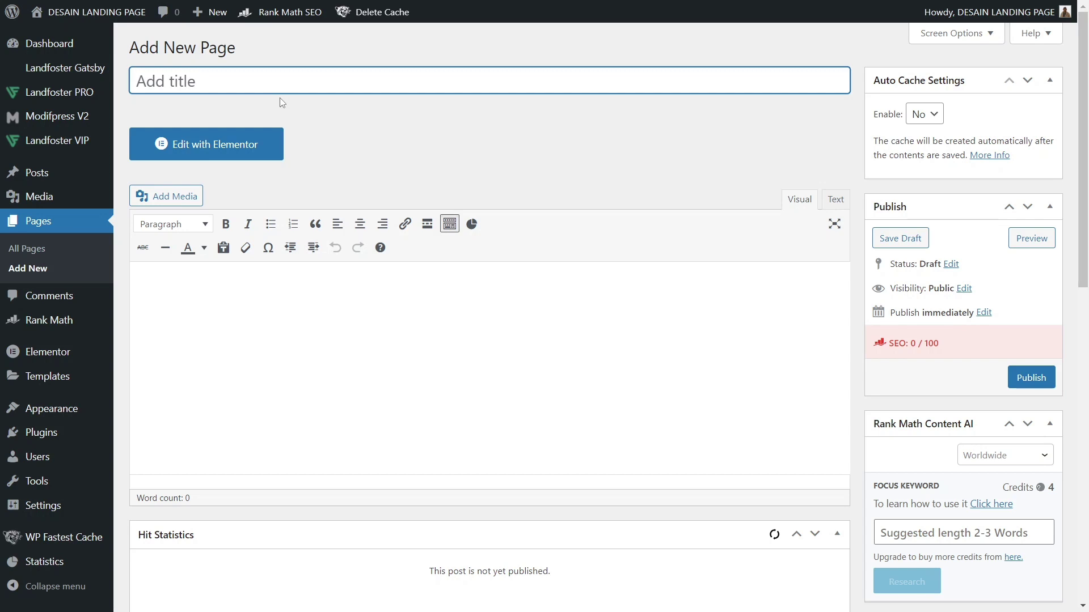
type("Gatsby 3")
left_click(420, 144)
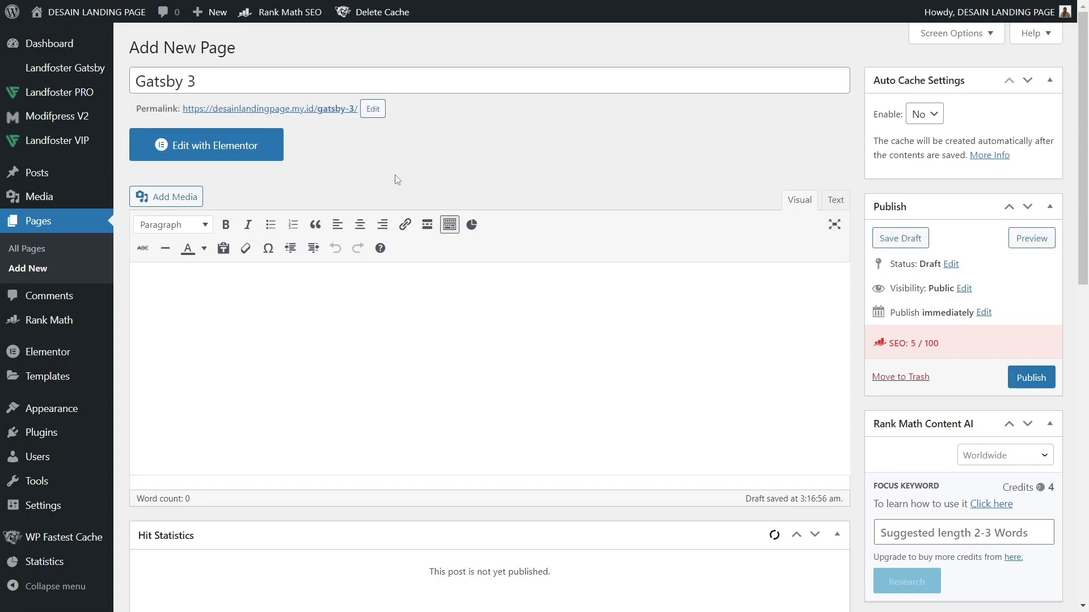
- Open the page in Elementor and set its page layout to the blank one without the theme's header, title and footer
left_click(214, 147)
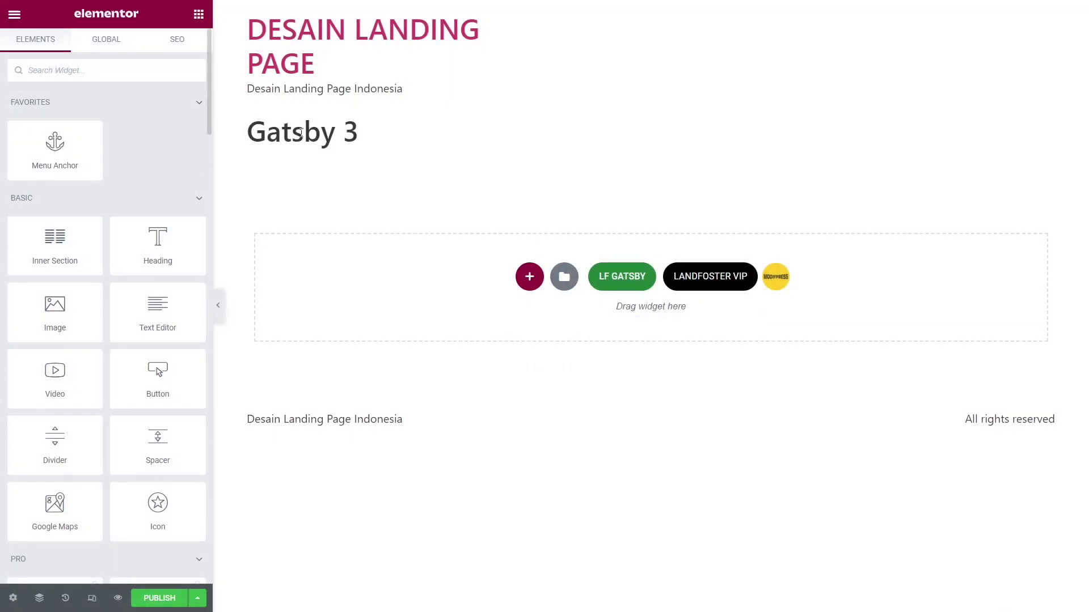
left_click(14, 600)
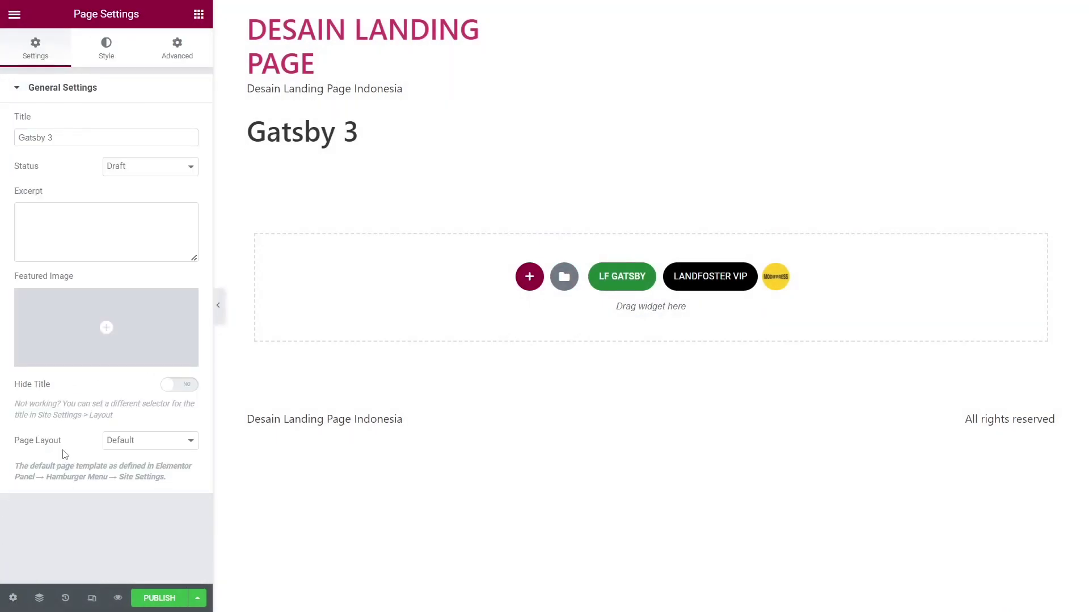
left_click(143, 441)
left_click(141, 467)
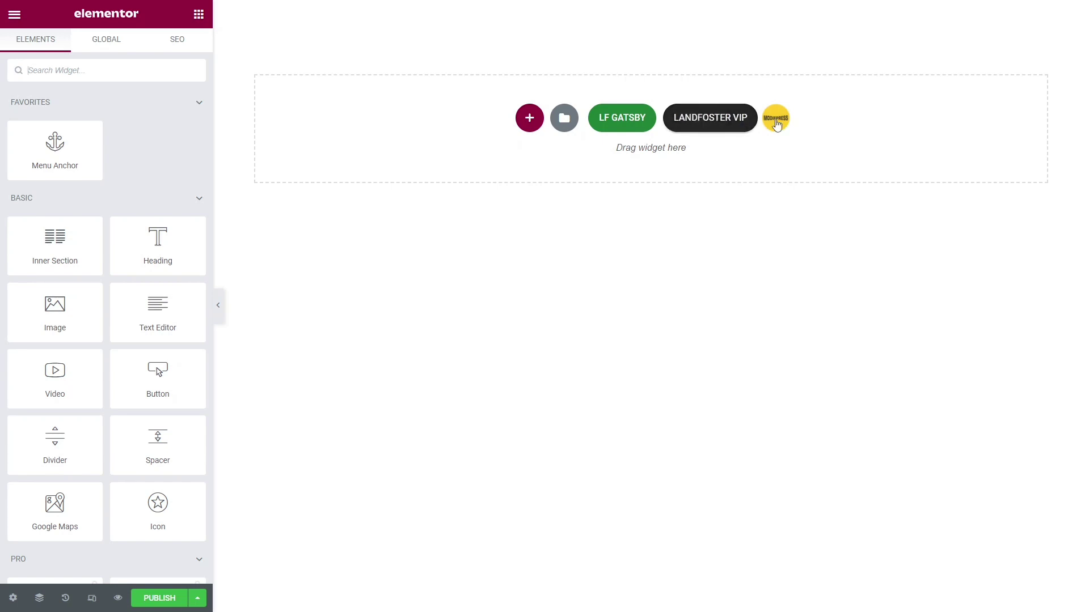
- Open the Landfoster Gatsby template library and look through the Toko Online and Access Page templates
left_click(615, 122)
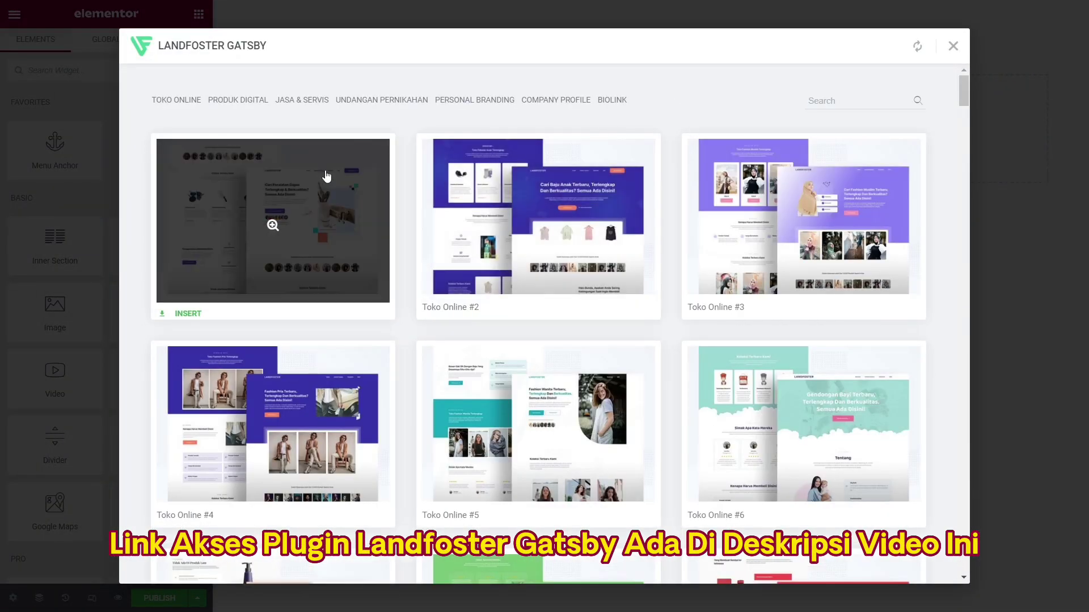
scroll(634, 185, "down", 5)
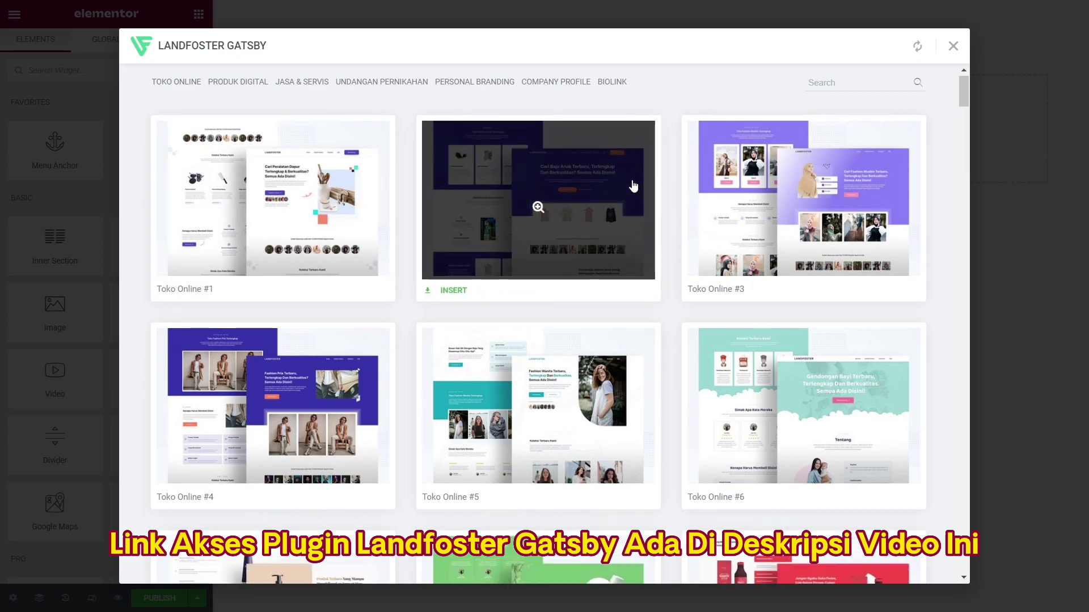
scroll(627, 214, "up", 5)
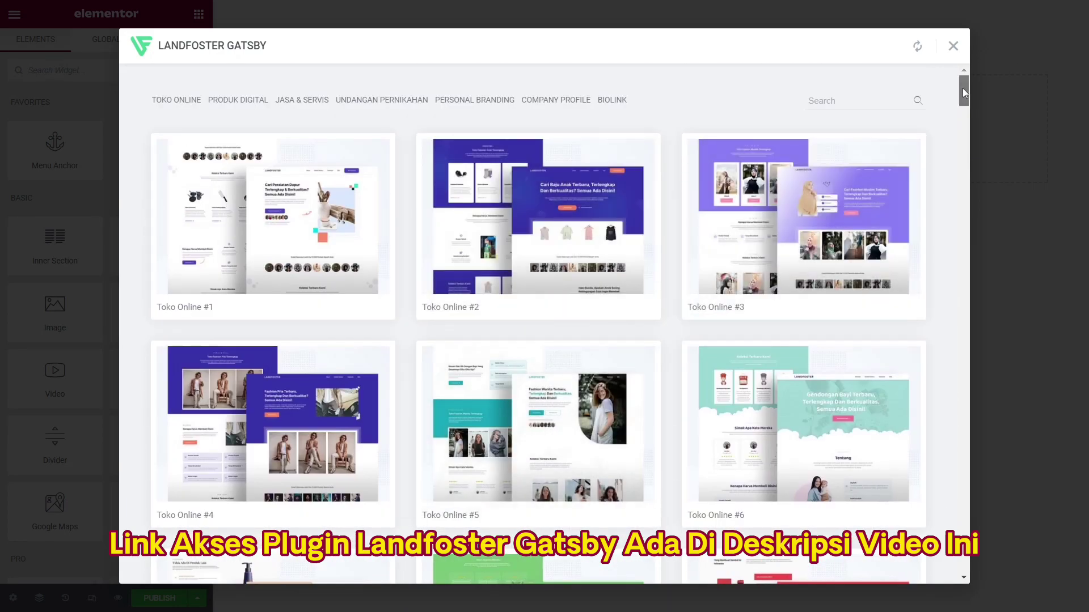
left_click_drag(963, 87, 972, 64)
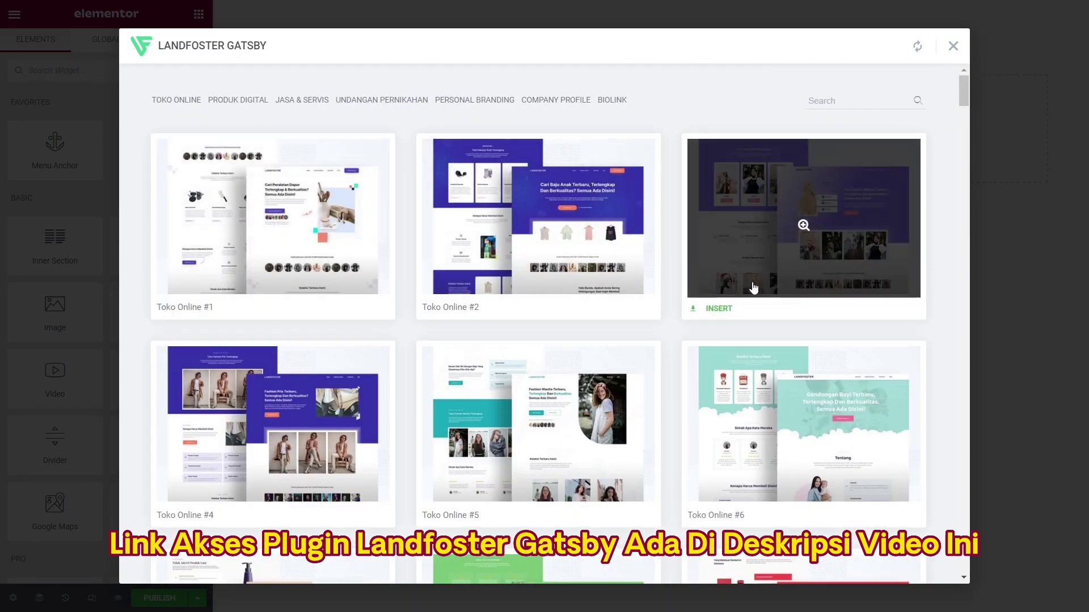
scroll(749, 318, "down", 1)
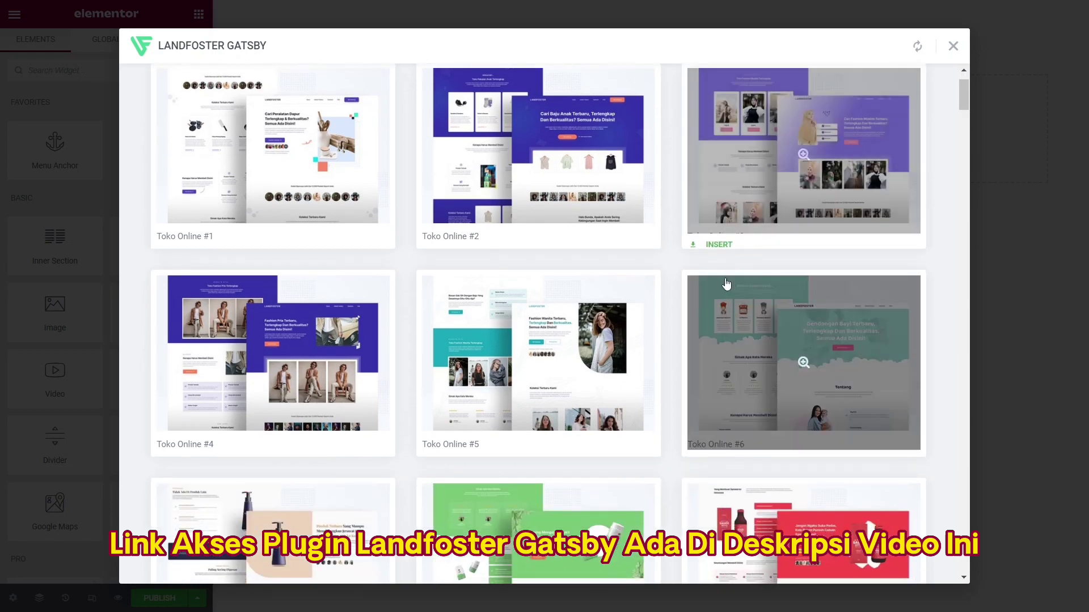
scroll(437, 307, "down", 1)
scroll(437, 308, "down", 1)
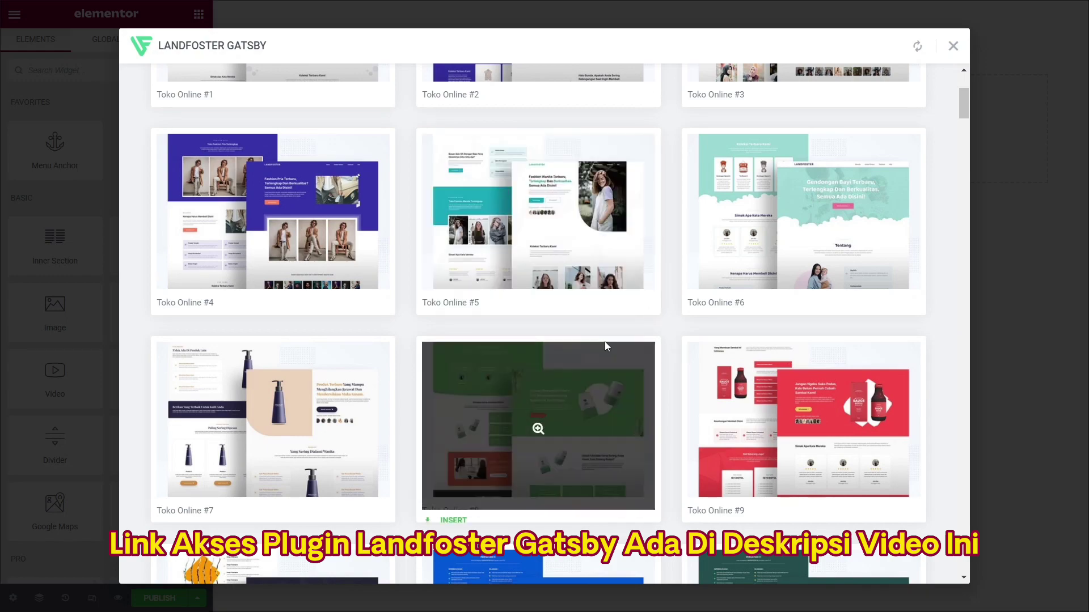
scroll(604, 342, "up", 3)
mouse_move(616, 320)
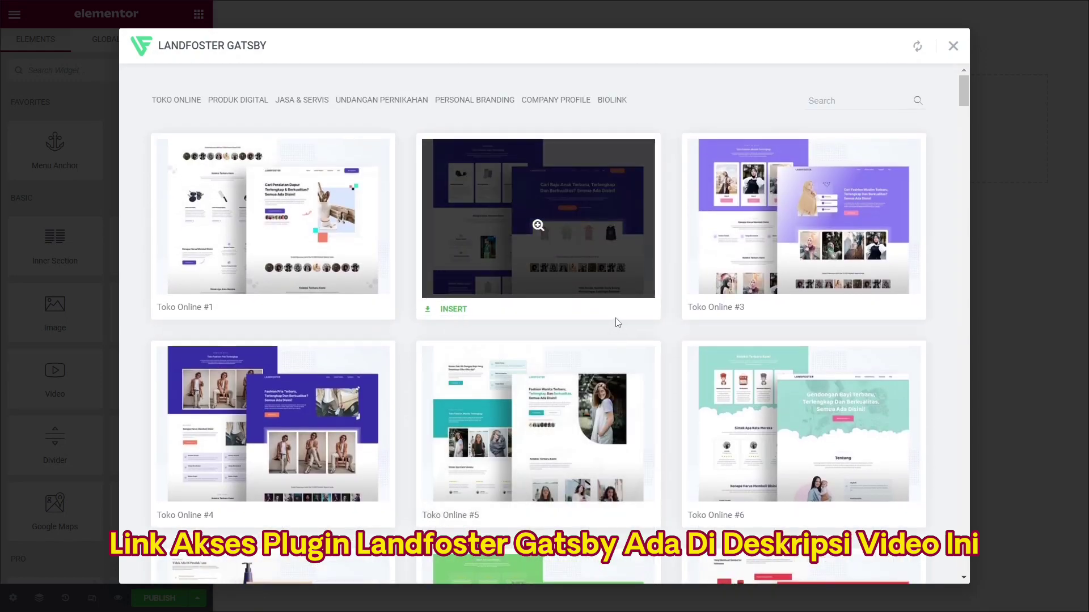
scroll(617, 321, "down", 6)
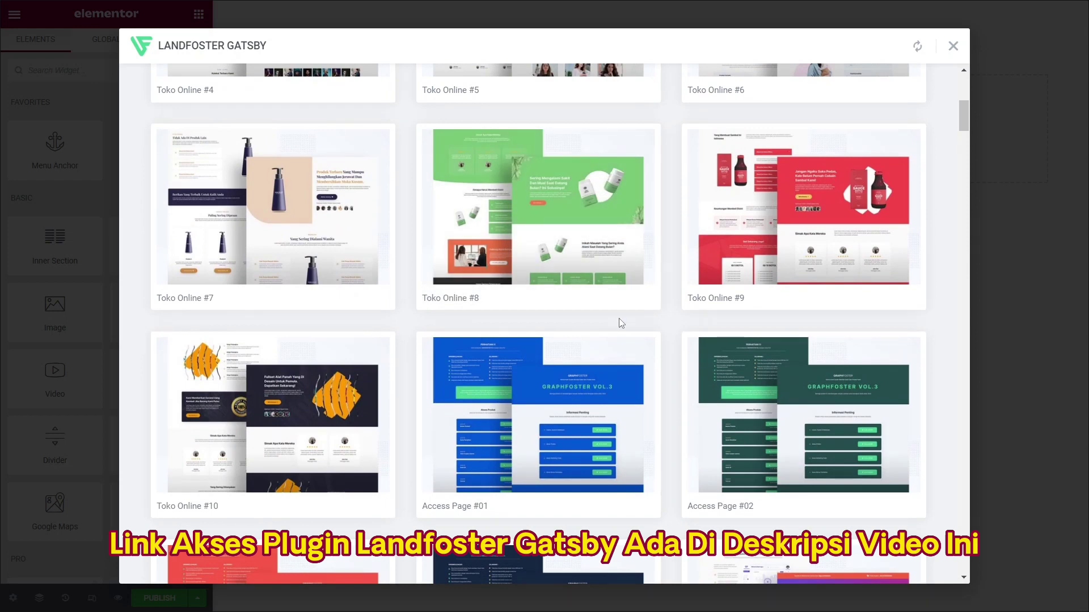
scroll(617, 320, "up", 6)
- Filter the template library by the Jasa & Servis category and look through its service templates
left_click(305, 101)
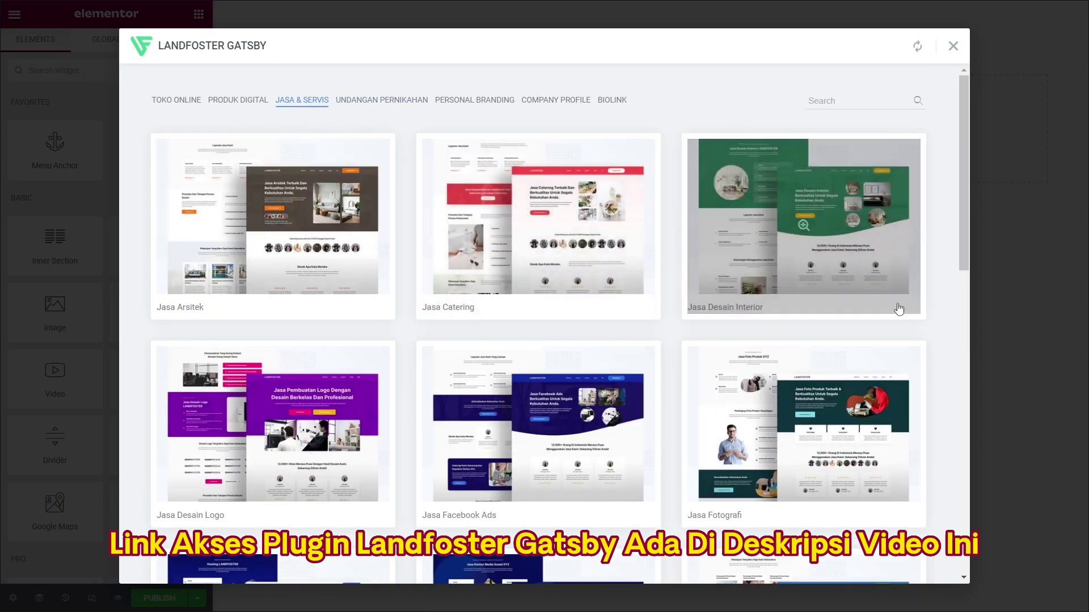
mouse_move(322, 272)
scroll(274, 255, "down", 3)
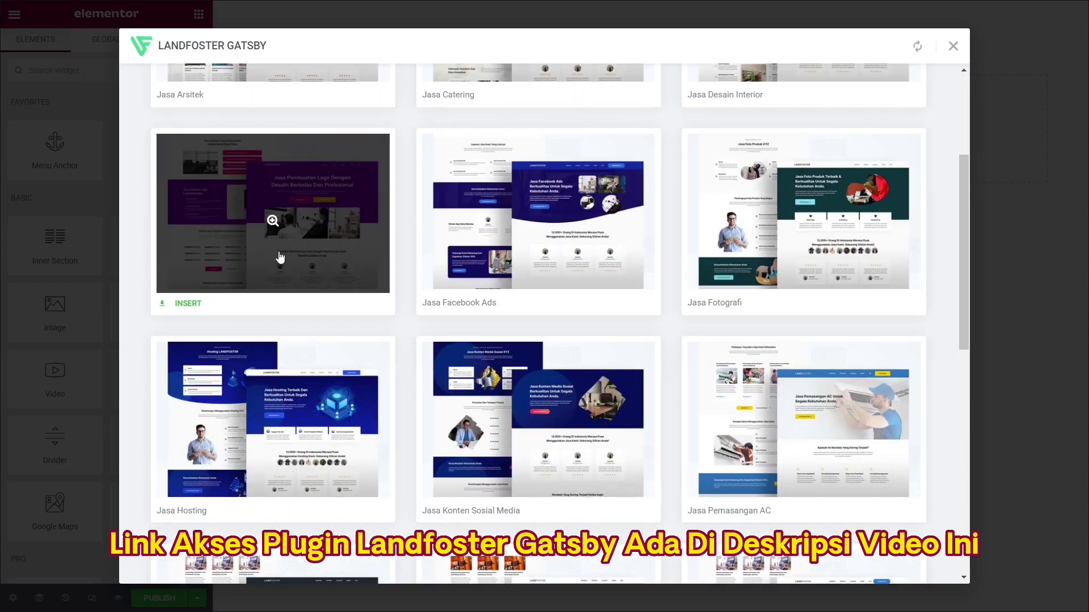
scroll(462, 341, "up", 3)
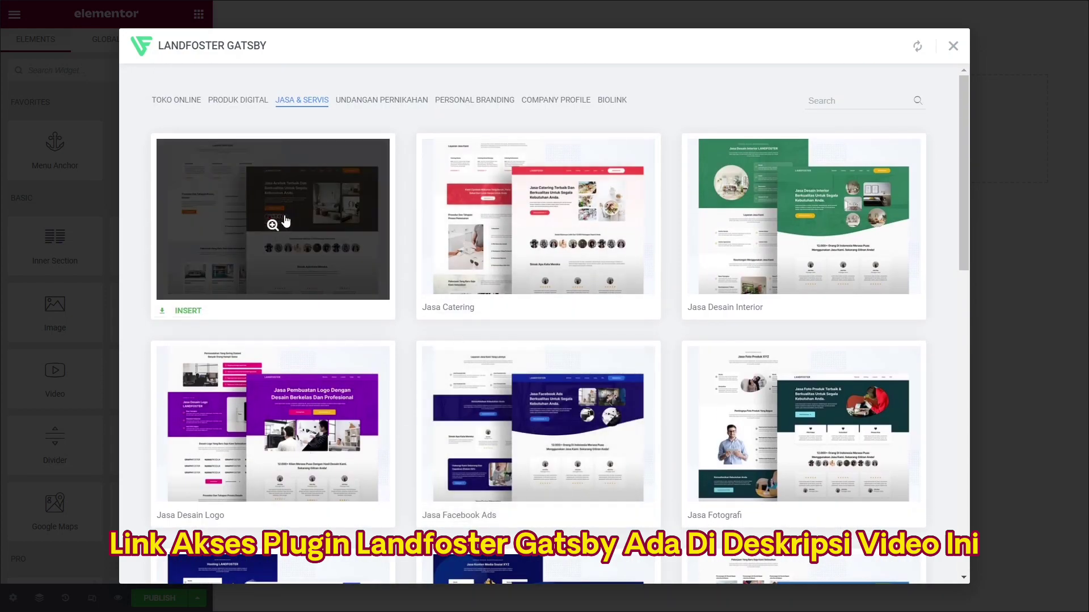
mouse_move(873, 224)
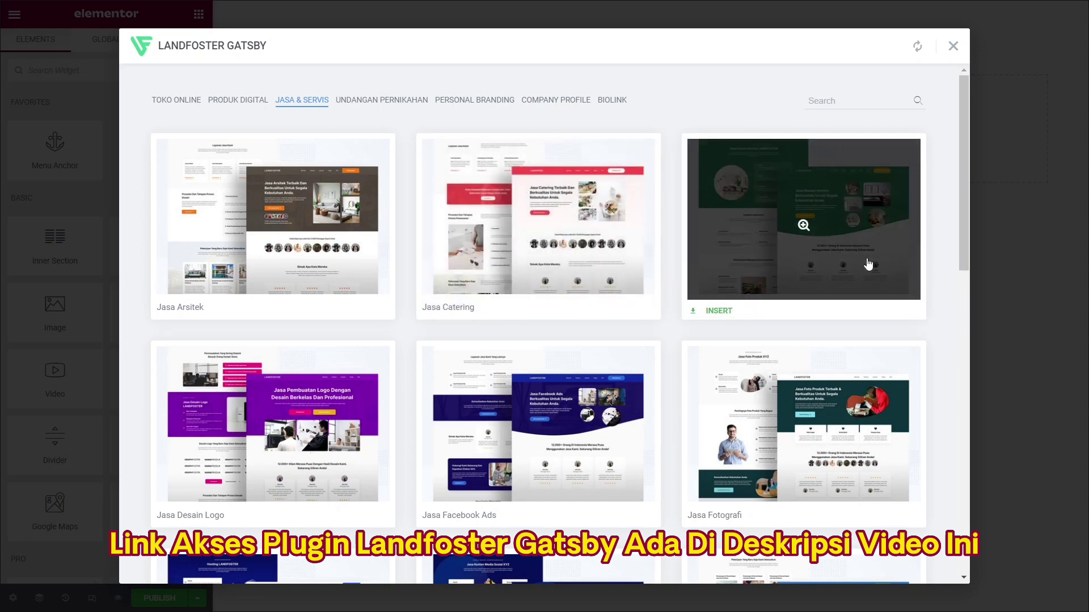
- Preview the Jasa Desain Interior template, examine its page sections and return to the library
left_click(804, 236)
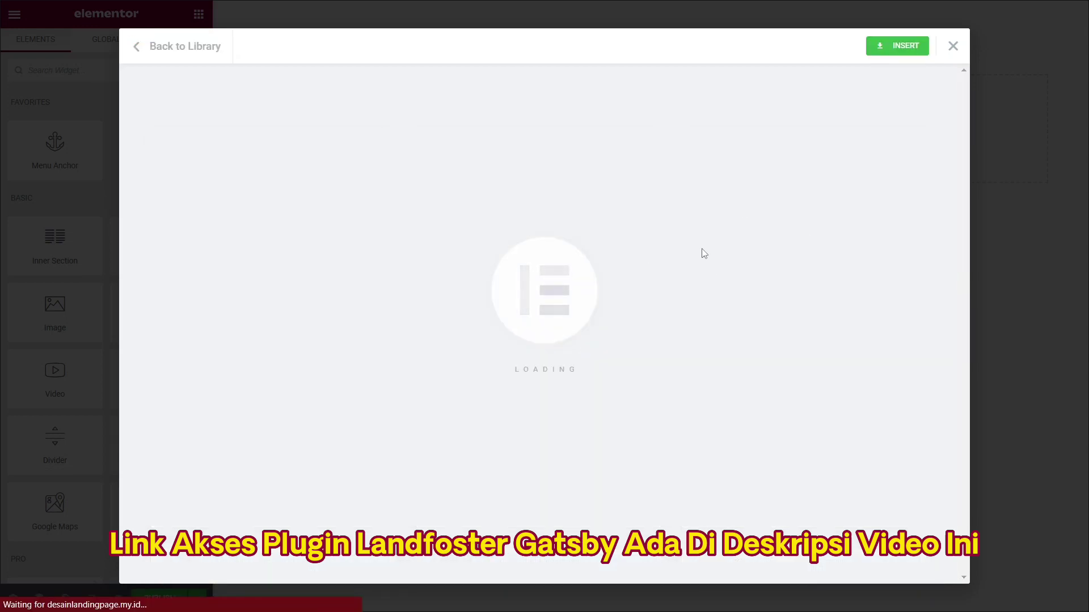
left_click(171, 48)
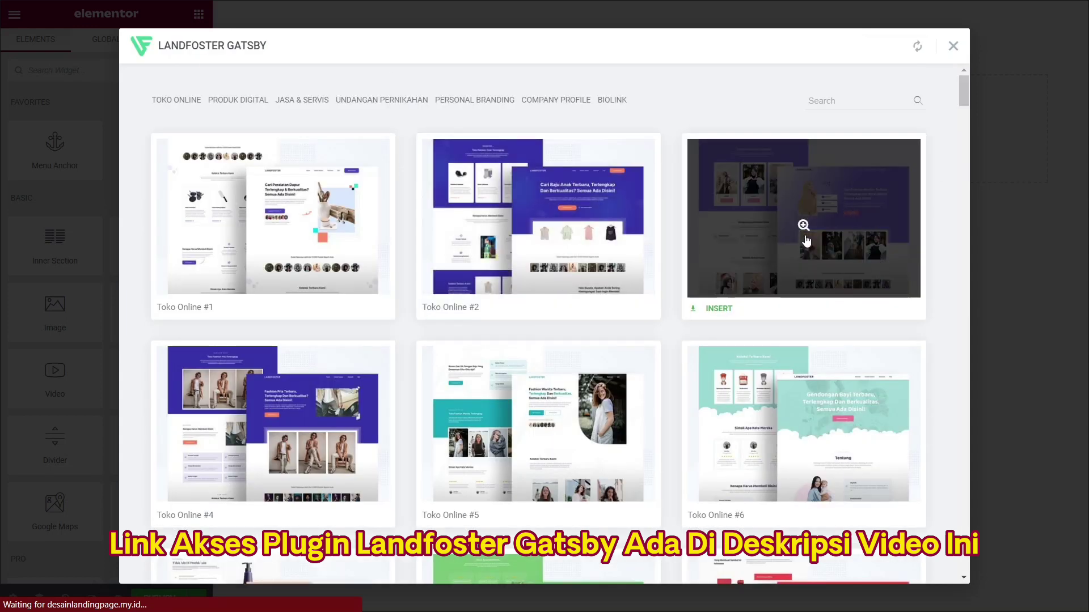
left_click(308, 103)
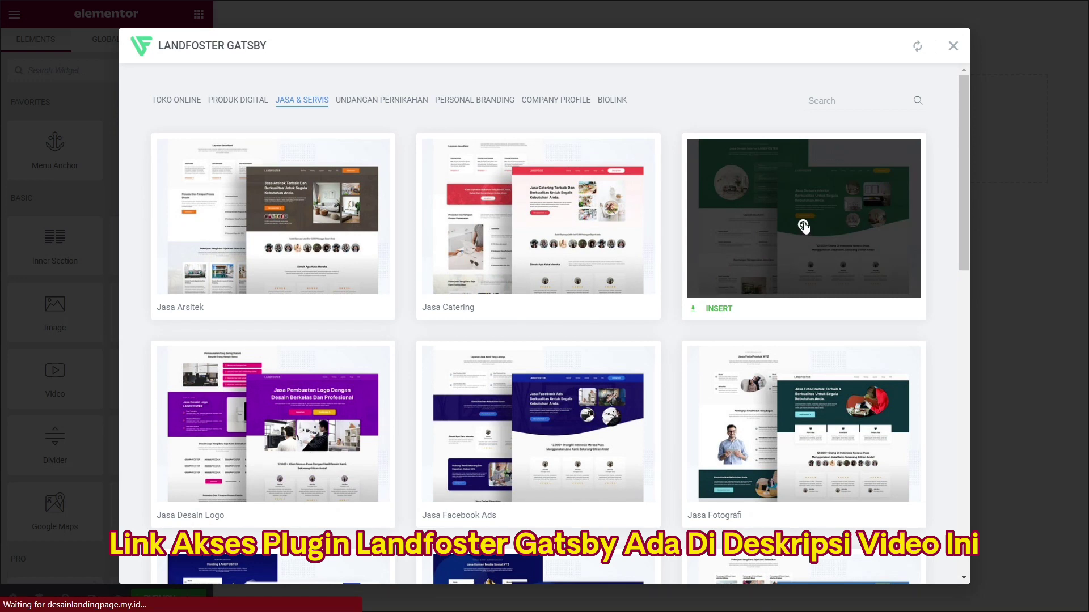
left_click(803, 227)
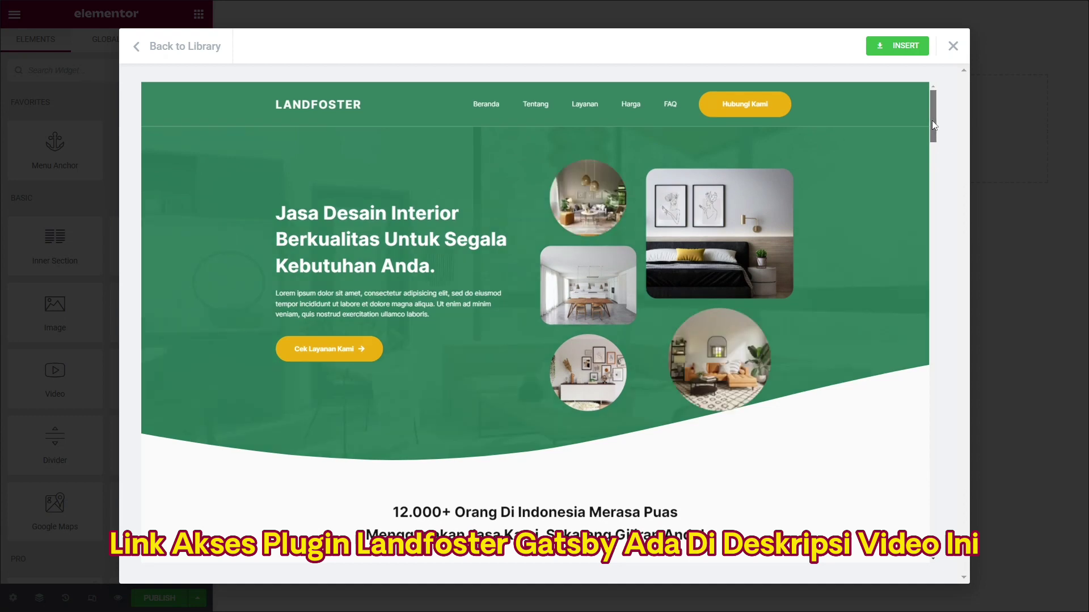
left_click_drag(931, 121, 945, 341)
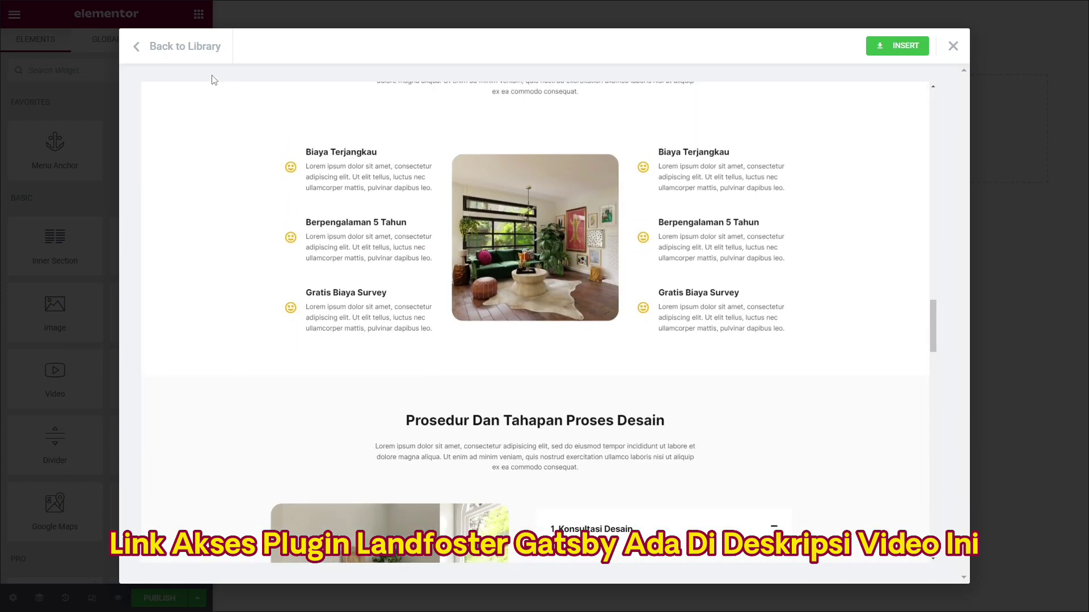
left_click(196, 47)
- Find the Jasa Sewa Kendaraan template under Jasa & Servis, examine its preview and return to the library
left_click(303, 103)
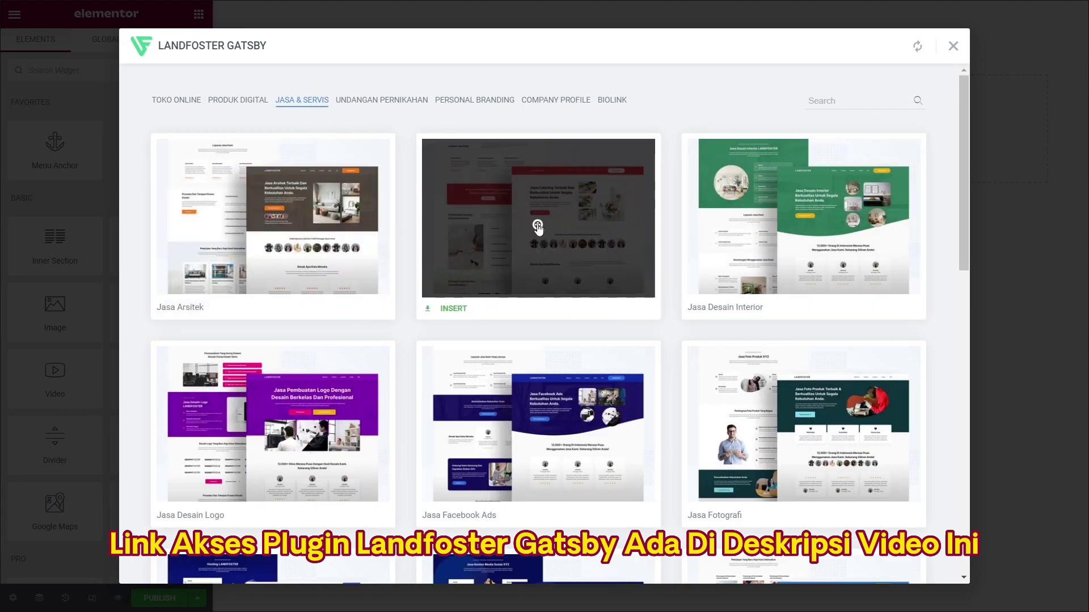
scroll(537, 227, "down", 15)
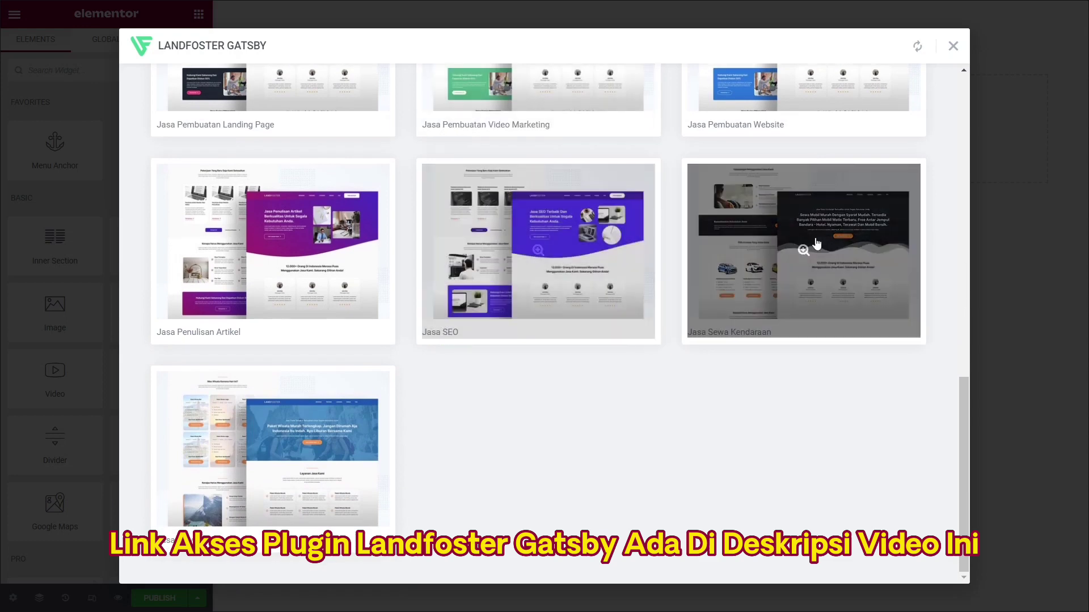
left_click(803, 250)
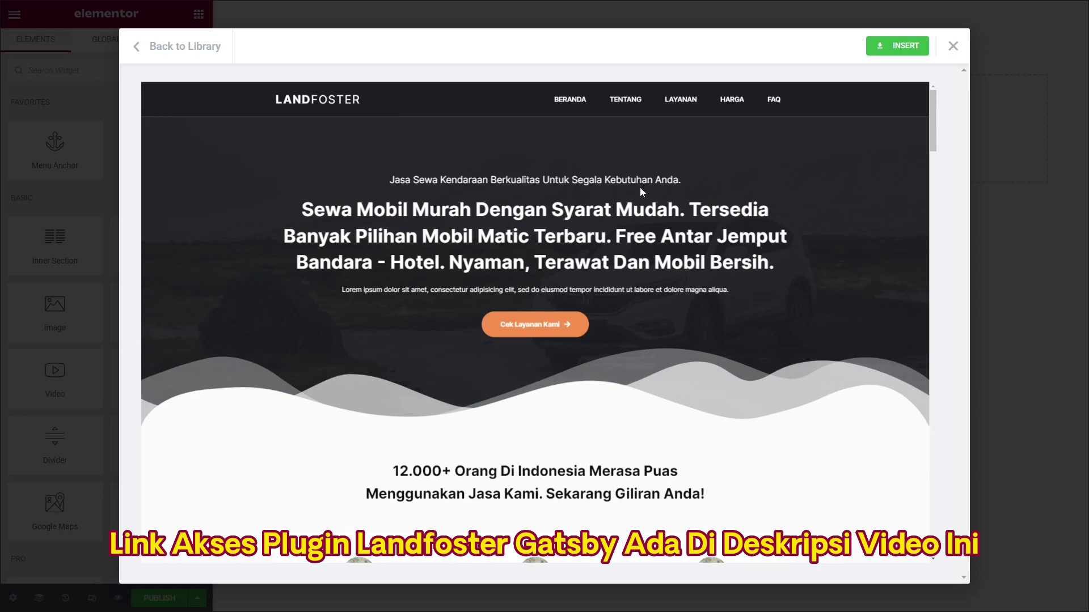
scroll(641, 191, "down", 10)
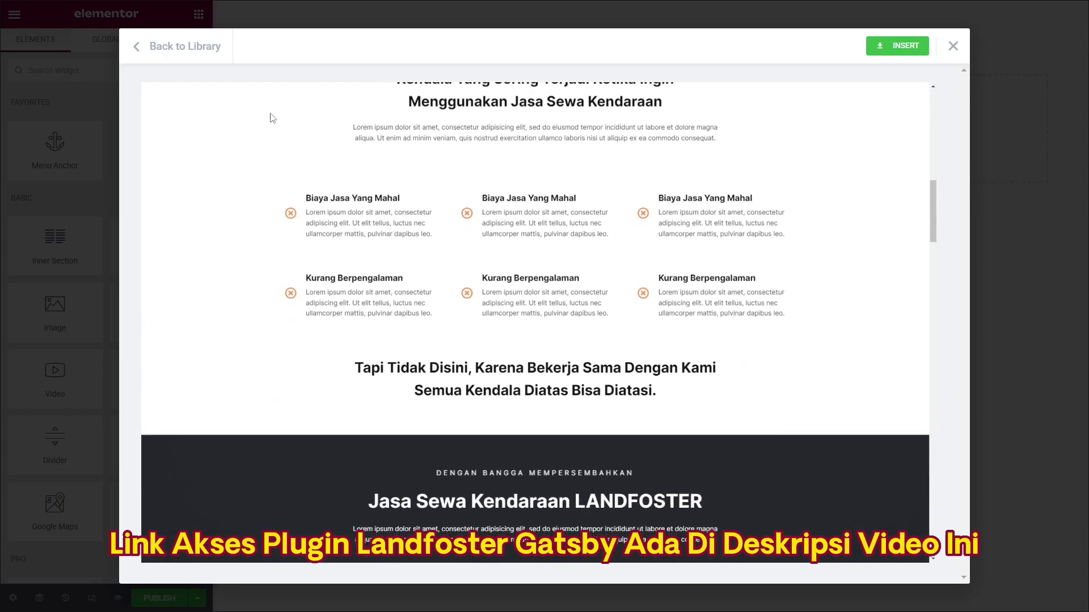
scroll(527, 242, "down", 6)
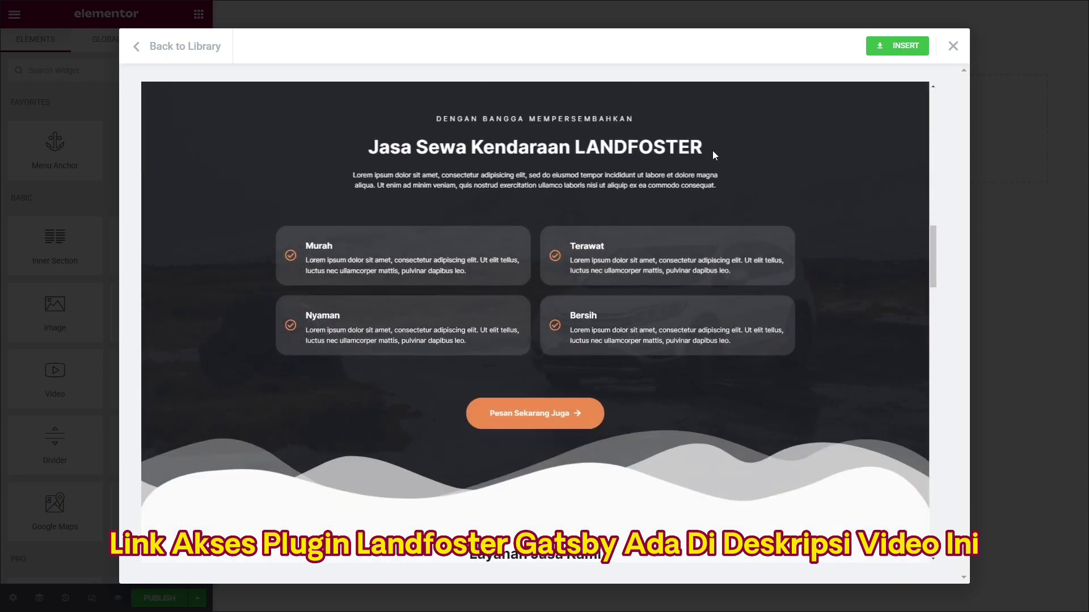
scroll(713, 151, "up", 10)
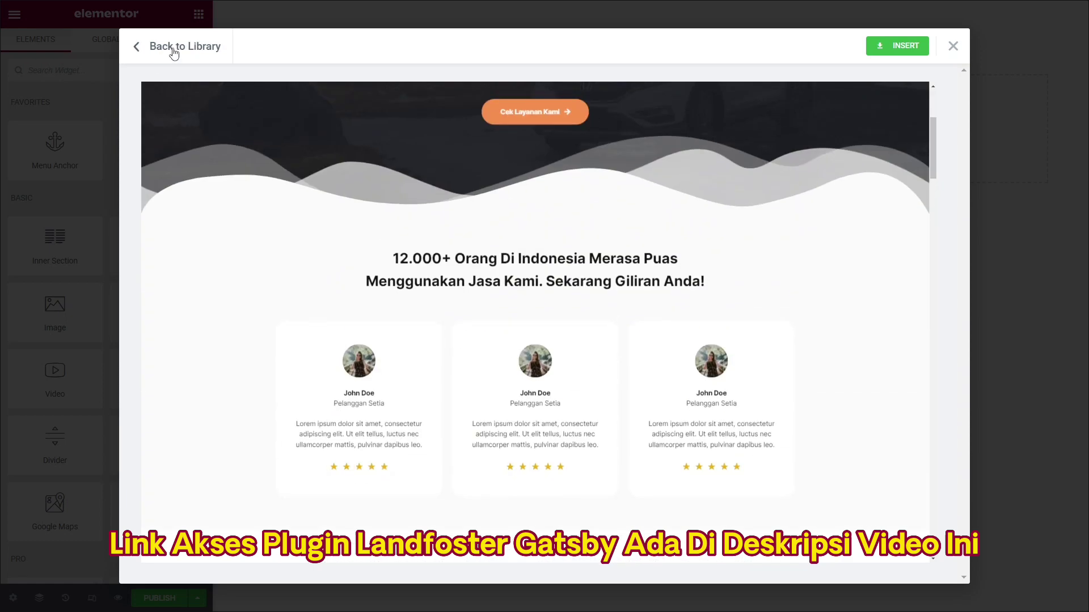
left_click(174, 50)
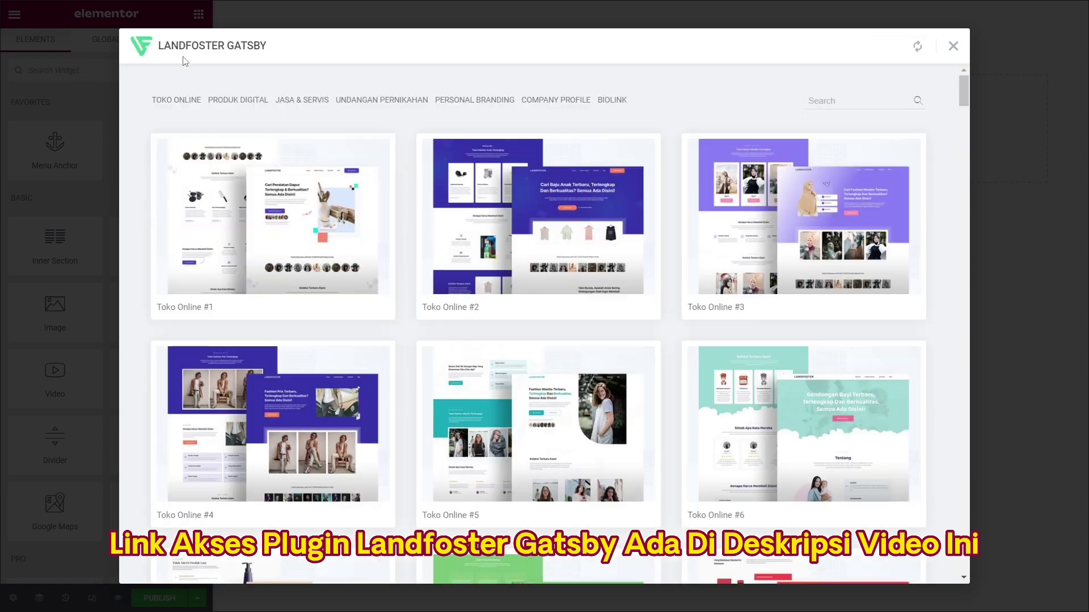
- Filter the template library by the Jasa & Servis category and browse through its service templates
left_click(309, 103)
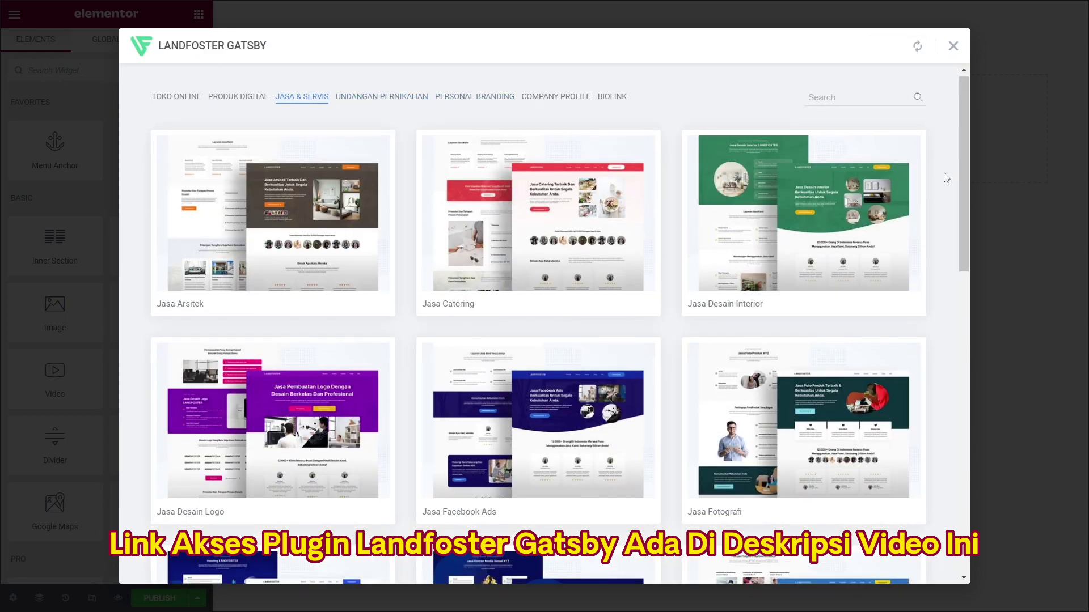
scroll(655, 355, "down", 10)
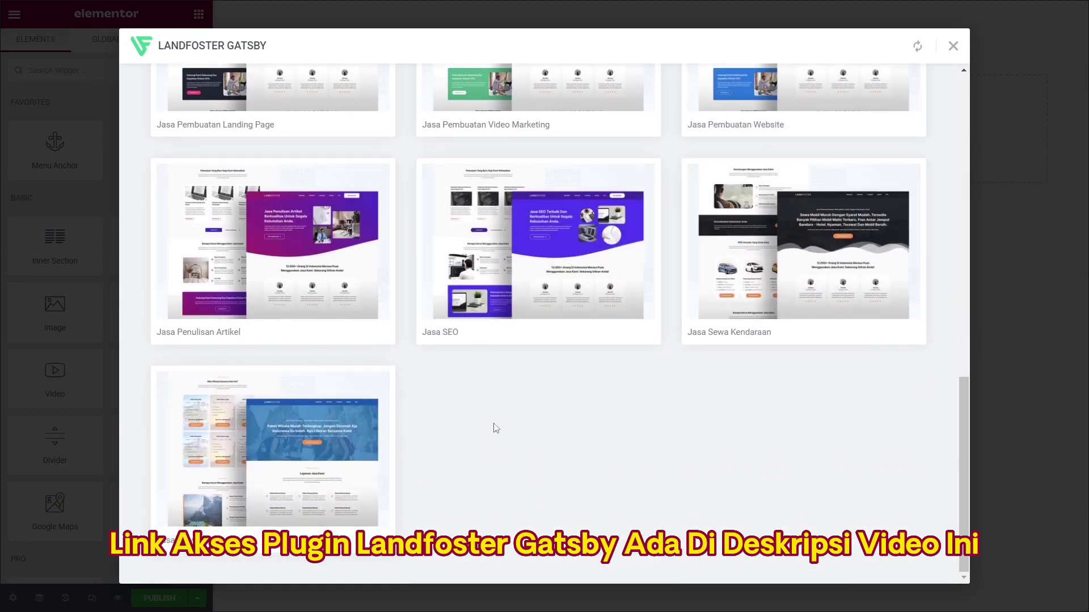
scroll(453, 437, "up", 10)
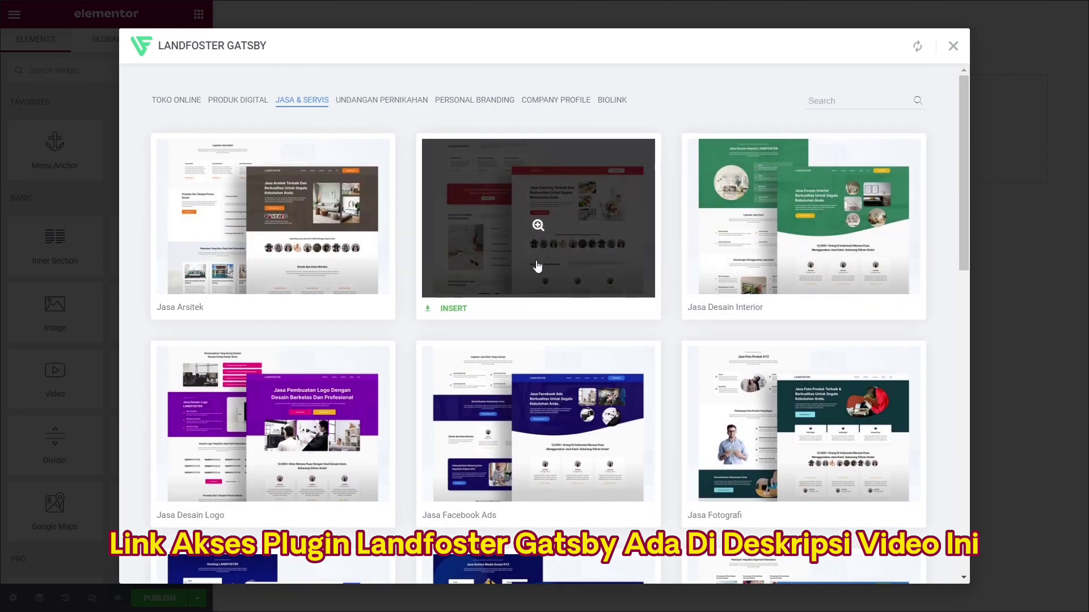
scroll(635, 286, "down", 5)
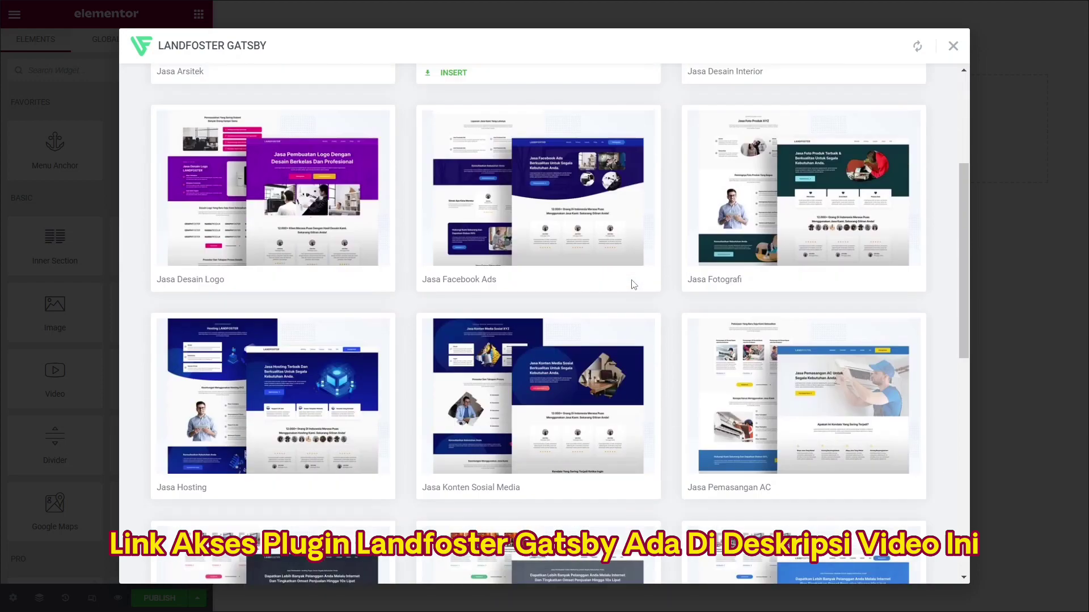
scroll(632, 285, "up", 5)
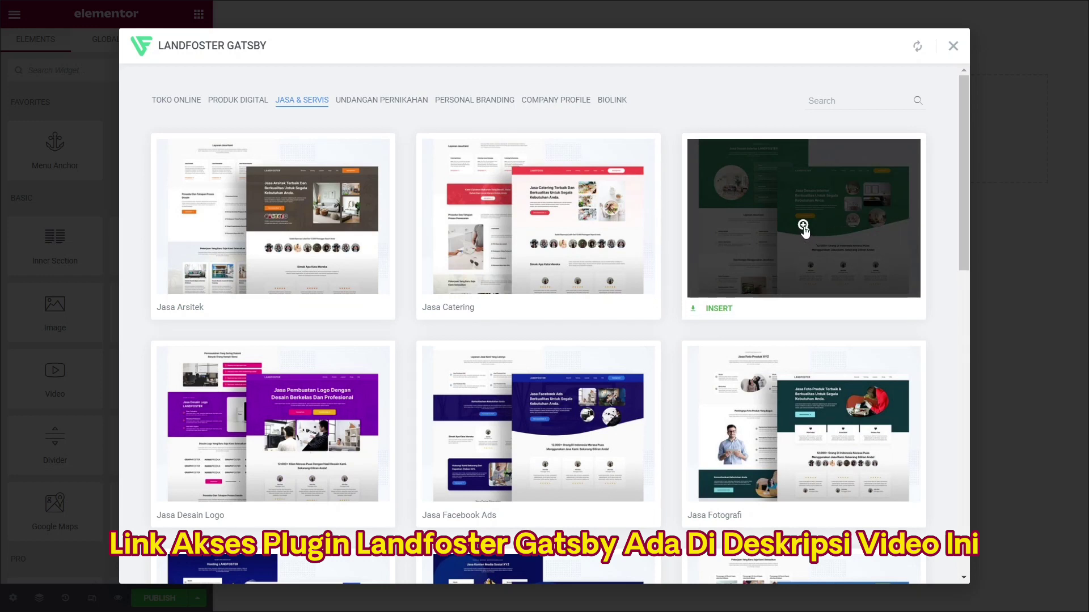
- Preview the Jasa Desain Interior template and insert it into the page
left_click(803, 226)
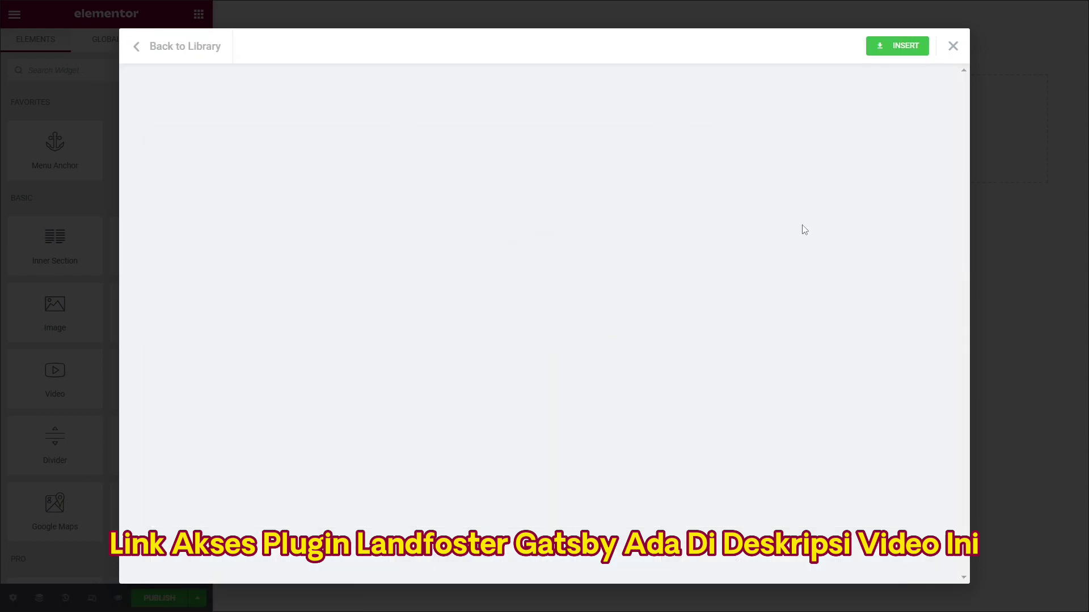
scroll(884, 185, "down", 1)
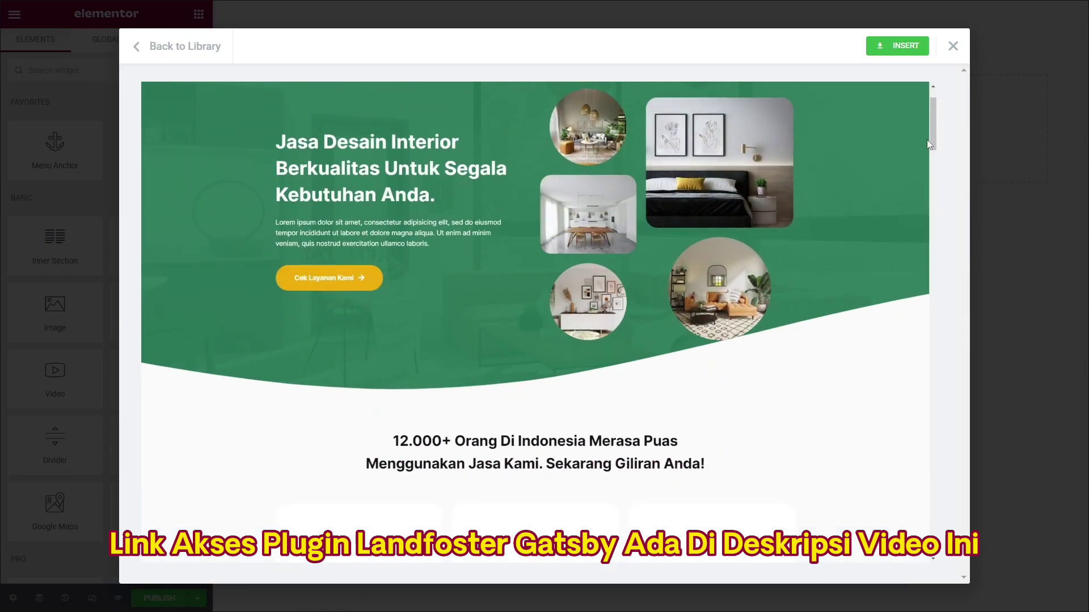
left_click_drag(933, 136, 962, 119)
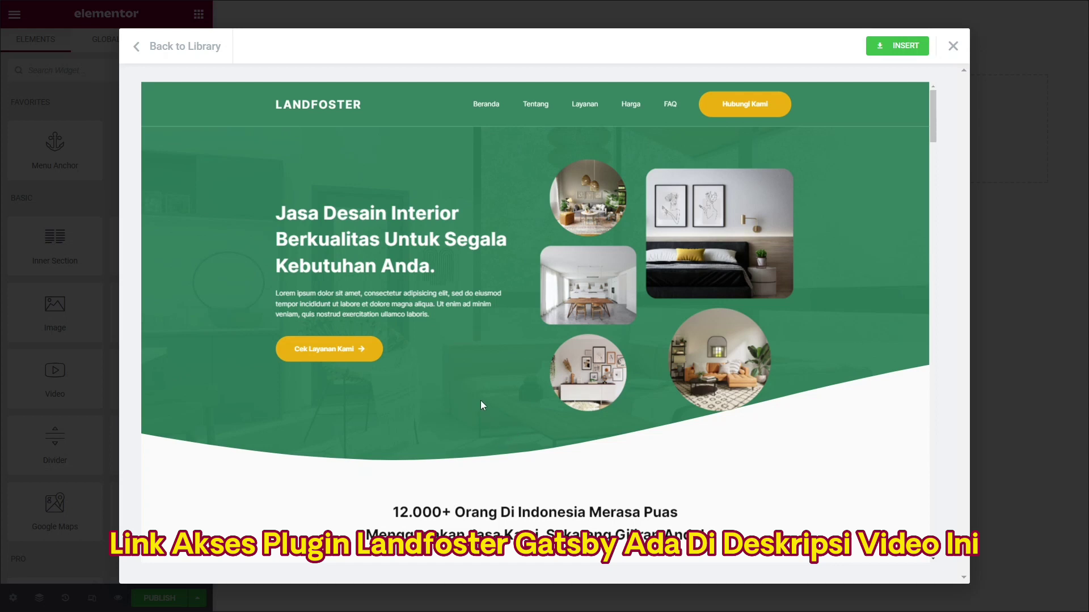
left_click(898, 50)
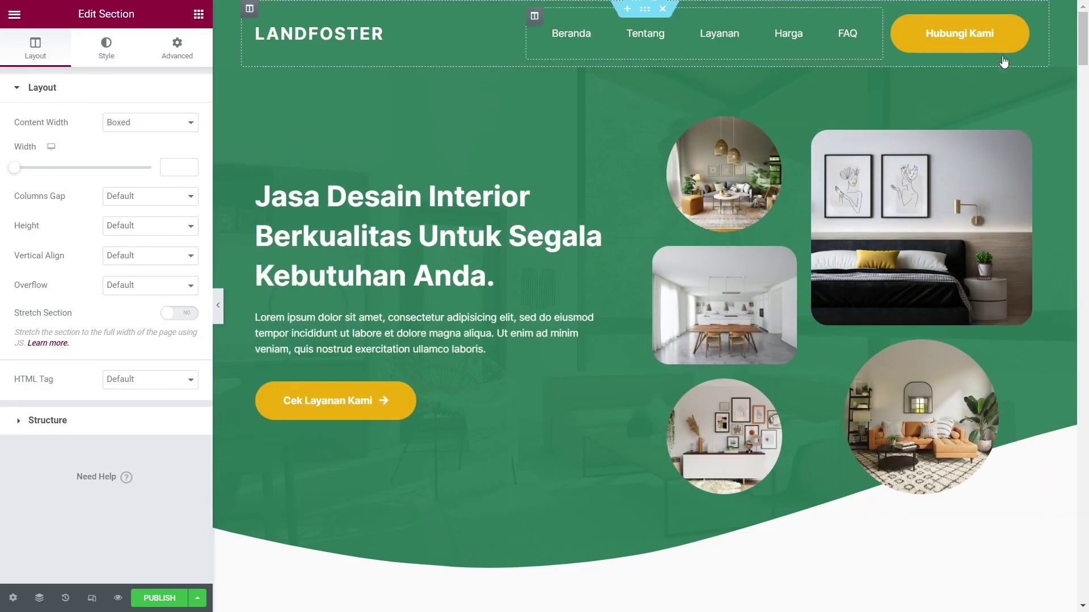
- Replace the LANDFOSTER heading in the page header with "JASA DESAIN INTERIOR"
left_click_drag(1087, 38, 1087, 8)
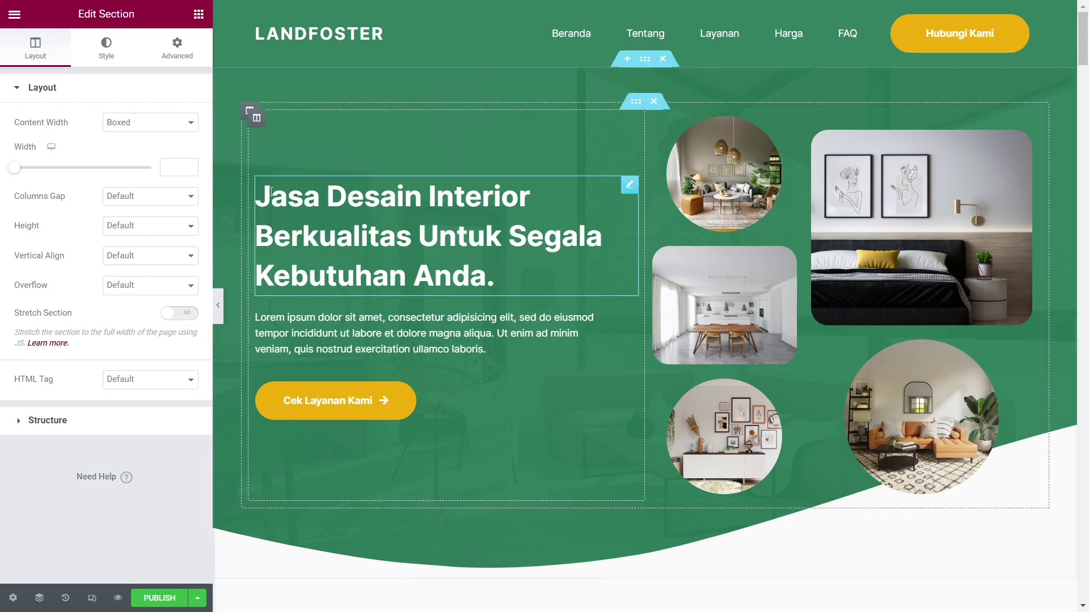
left_click(357, 28)
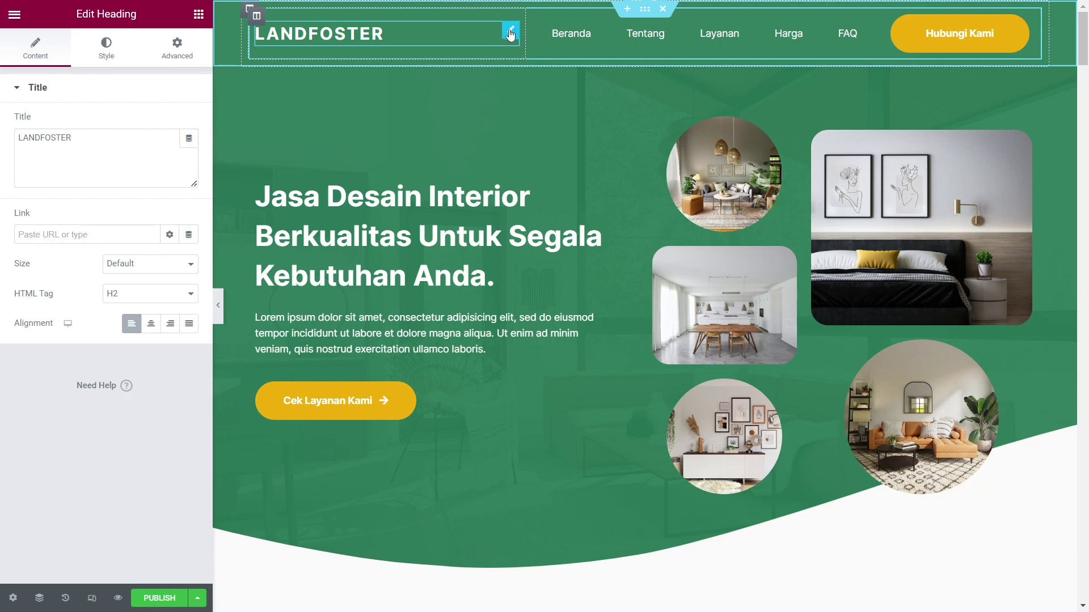
left_click(113, 130)
key("BackSpace")
key("BackSpace")
key("BackSpace")
key("BackSpace")
key("BackSpace")
key("BackSpace")
key("BackSpace")
key("BackSpace")
key("BackSpace")
key("BackSpace")
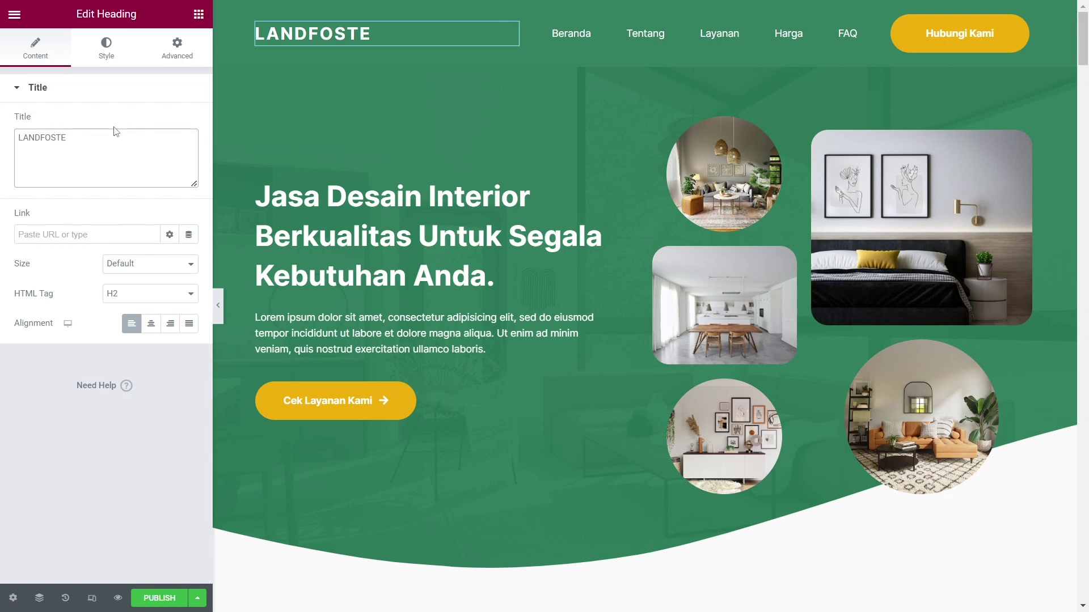
type("JASA ")
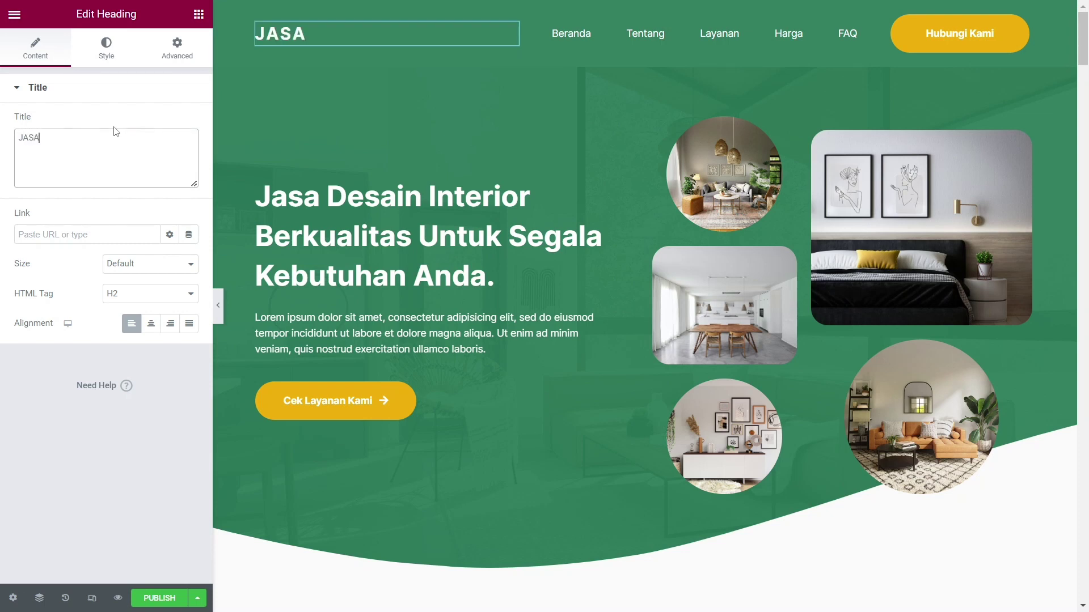
type("DESAIN")
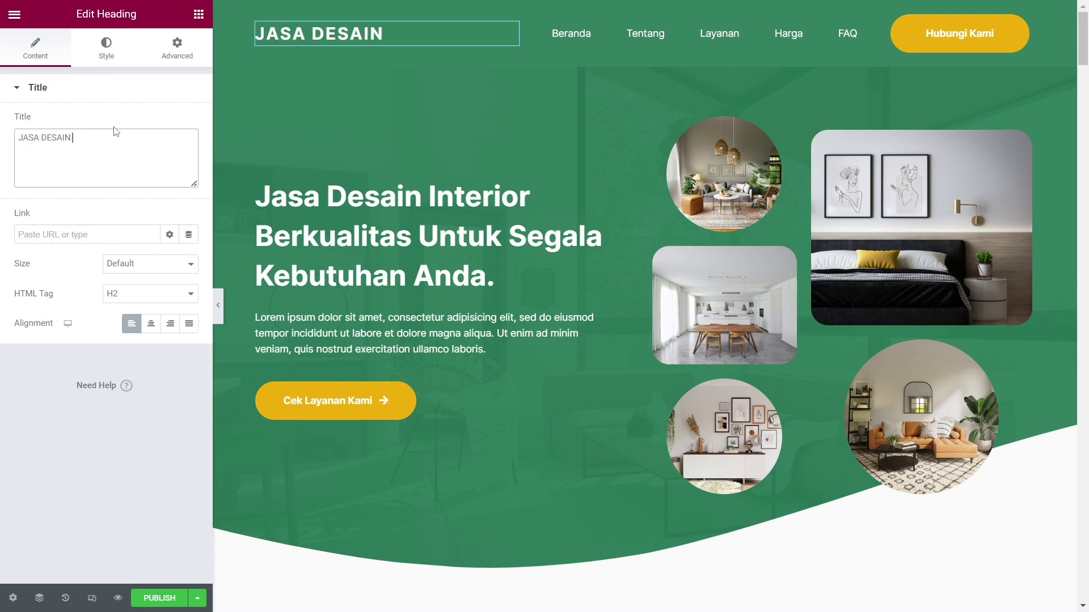
type(" INTERIAO")
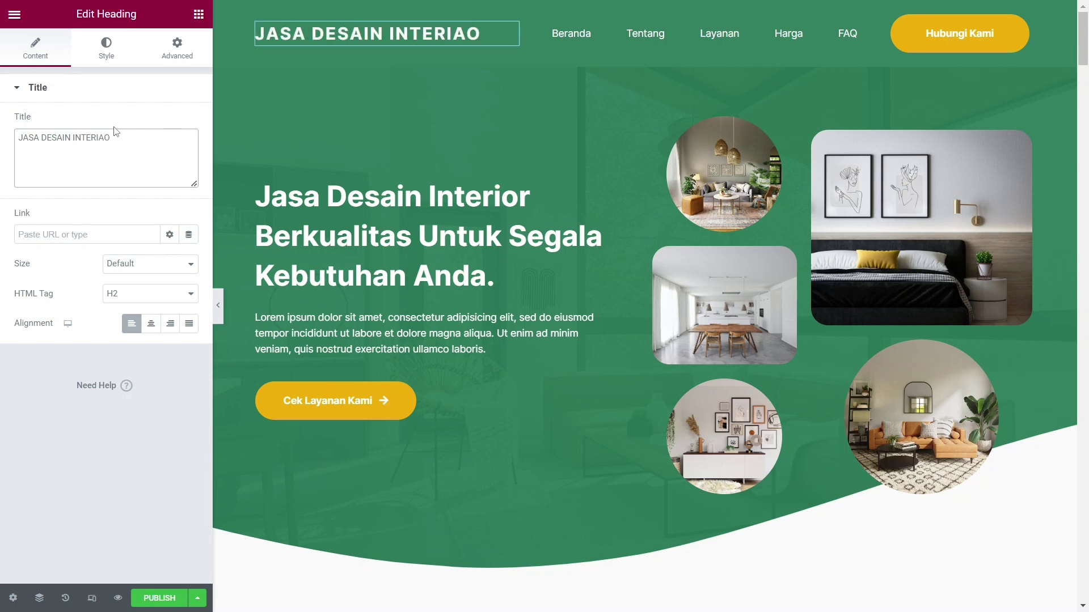
key("BackSpace")
key("BackSpace")
type("OR")
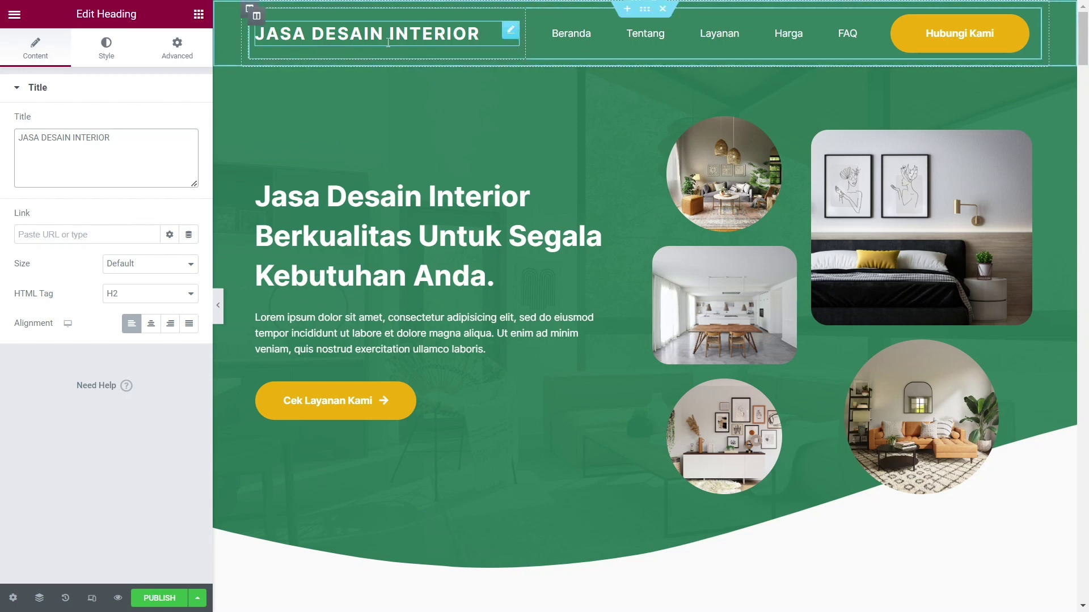
- Open the header's navigation icon list and examine the settings of its Beranda, Tentang, Layanan, Harga and FAQ items
left_click(570, 31)
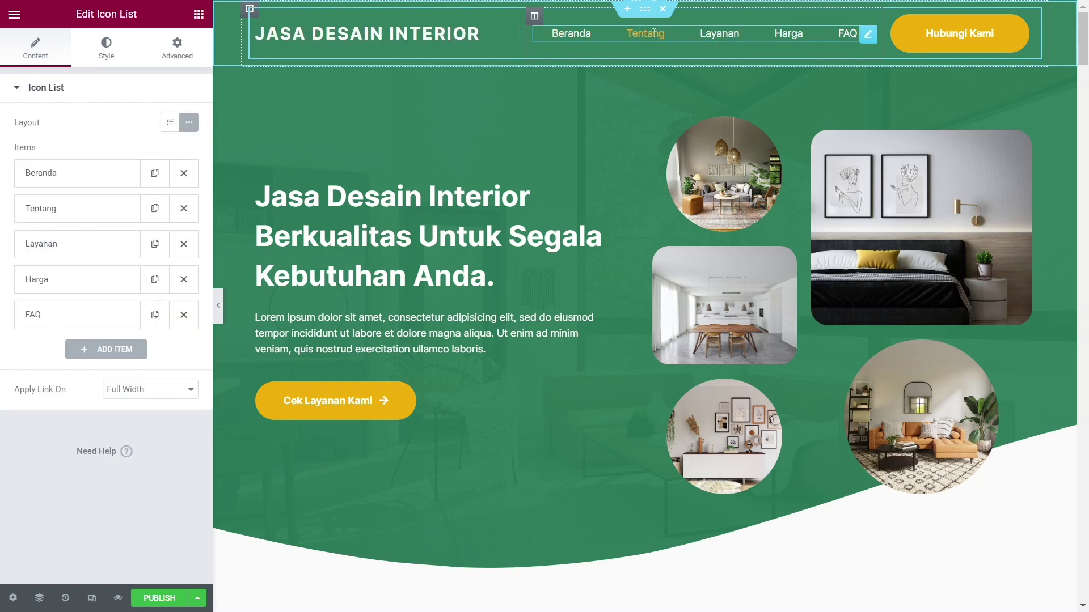
left_click(82, 178)
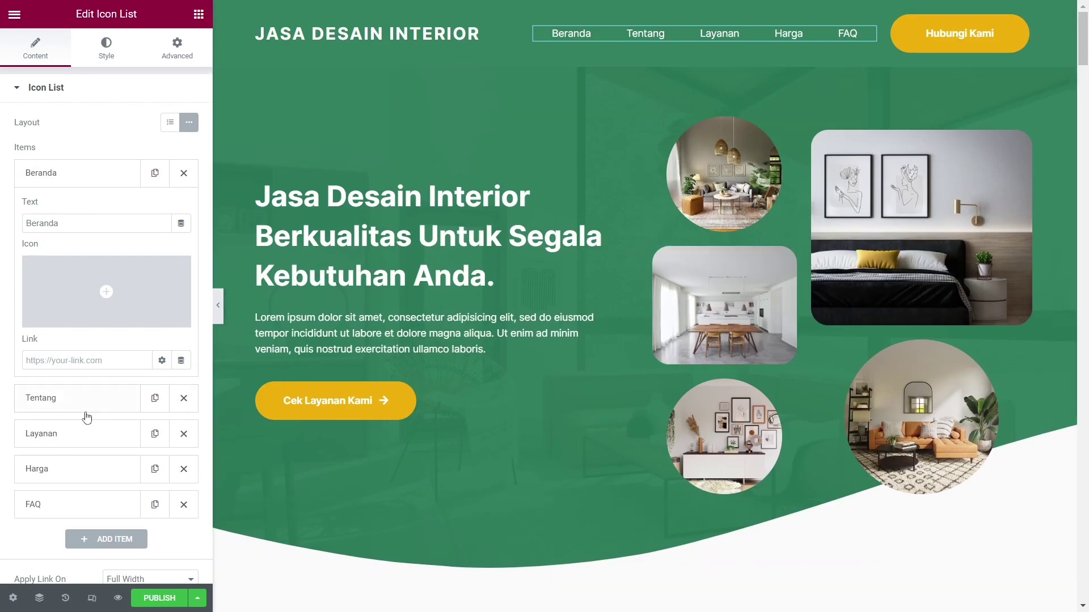
left_click(84, 401)
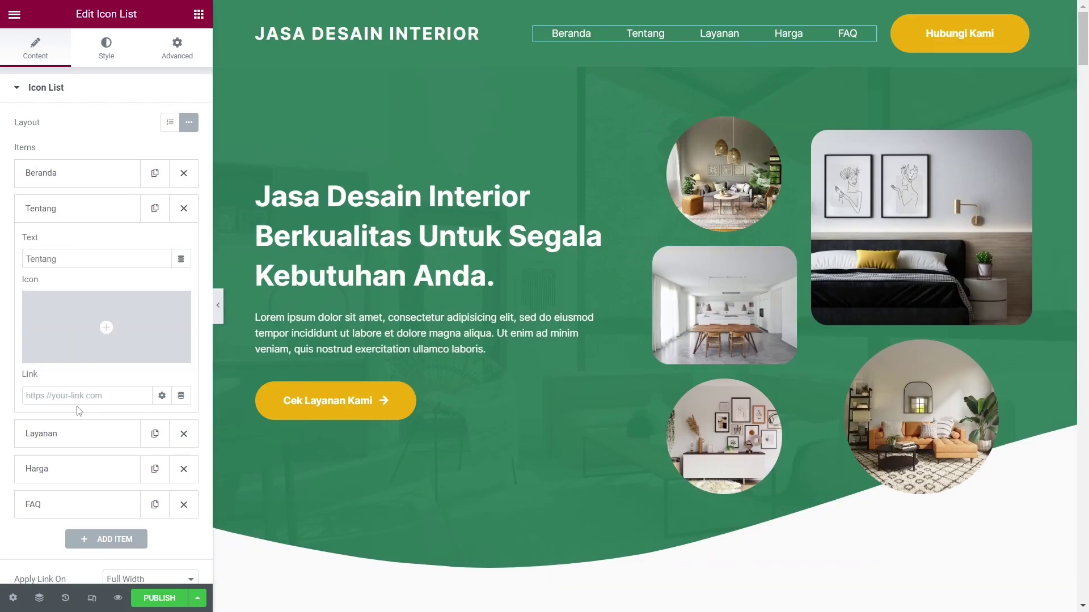
left_click(77, 425)
left_click(71, 469)
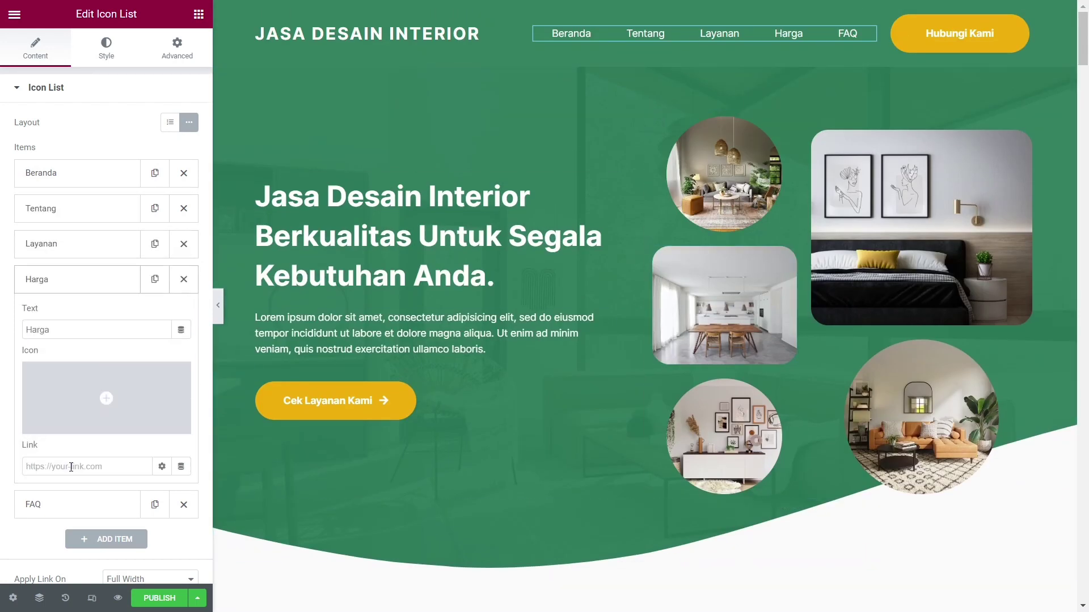
scroll(71, 467, "down", 2)
left_click(63, 416)
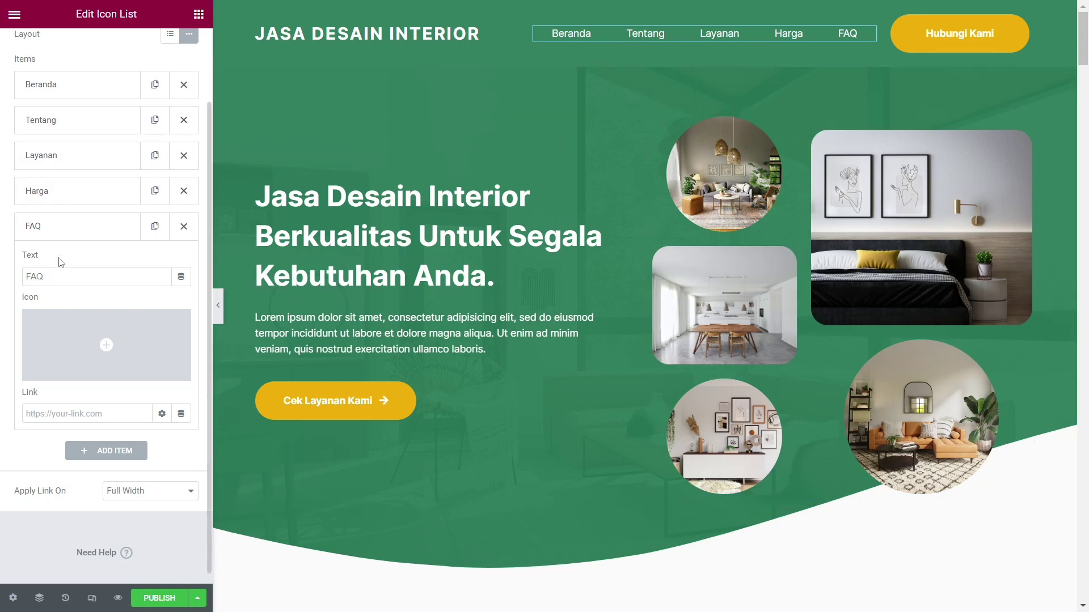
left_click(63, 232)
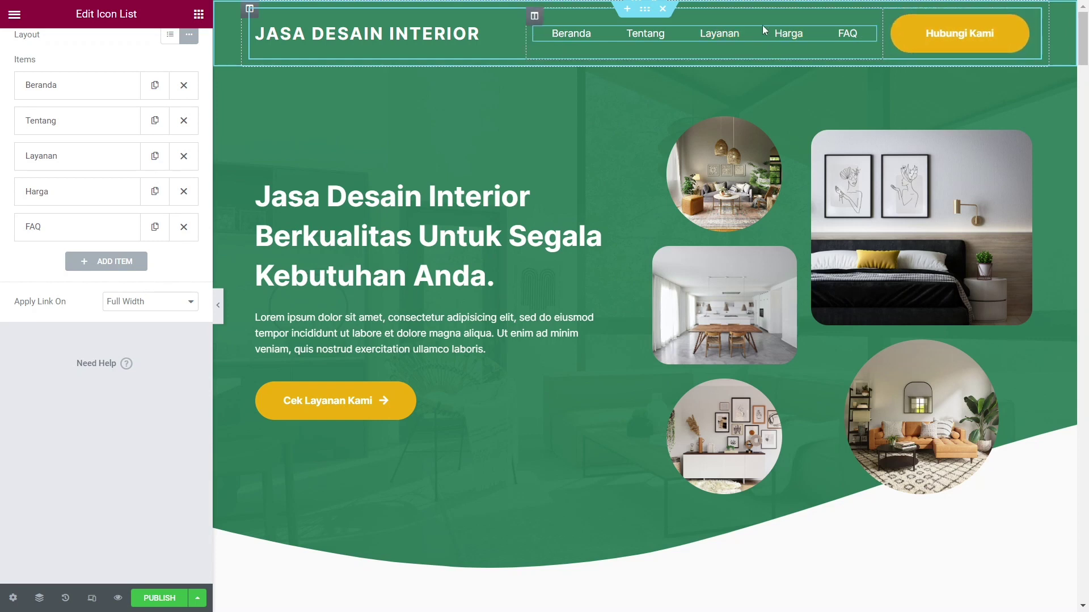
- Check the link settings of the Beranda, Tentang, Layanan and Harga menu items
left_click(42, 92)
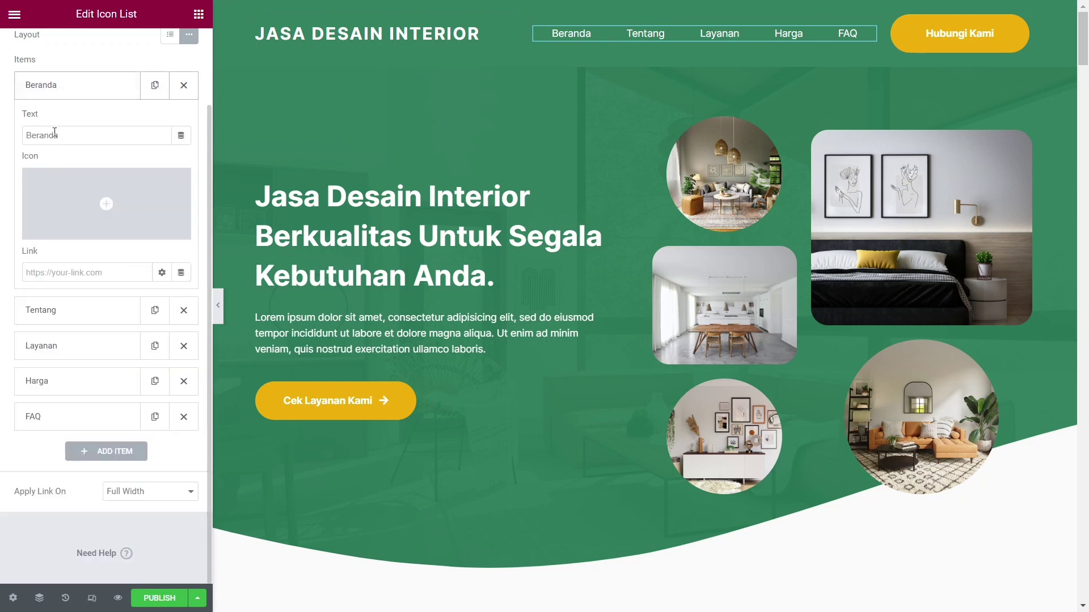
left_click(71, 274)
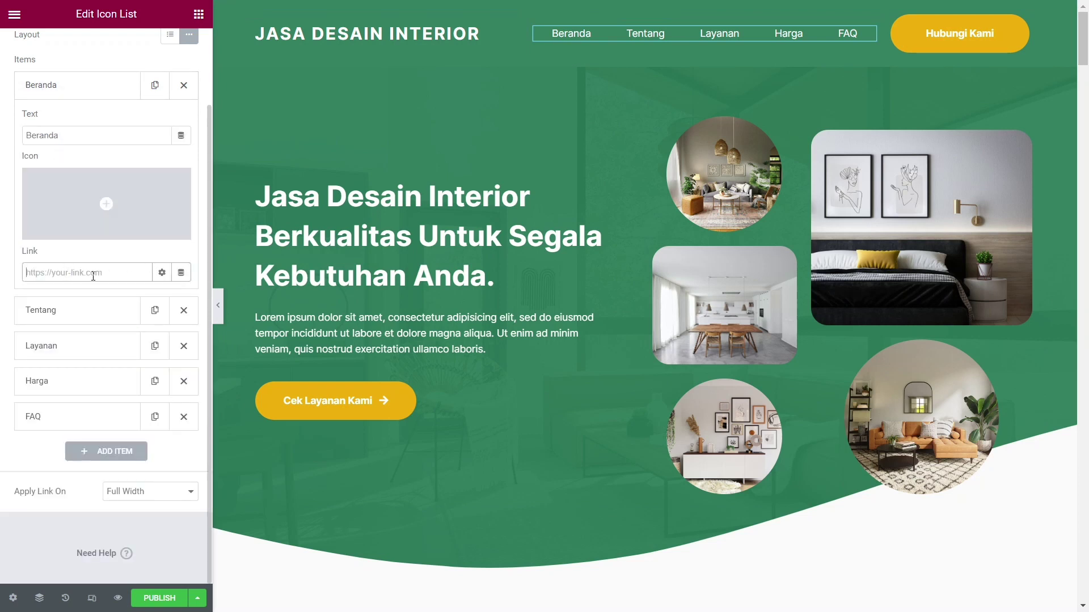
left_click(88, 323)
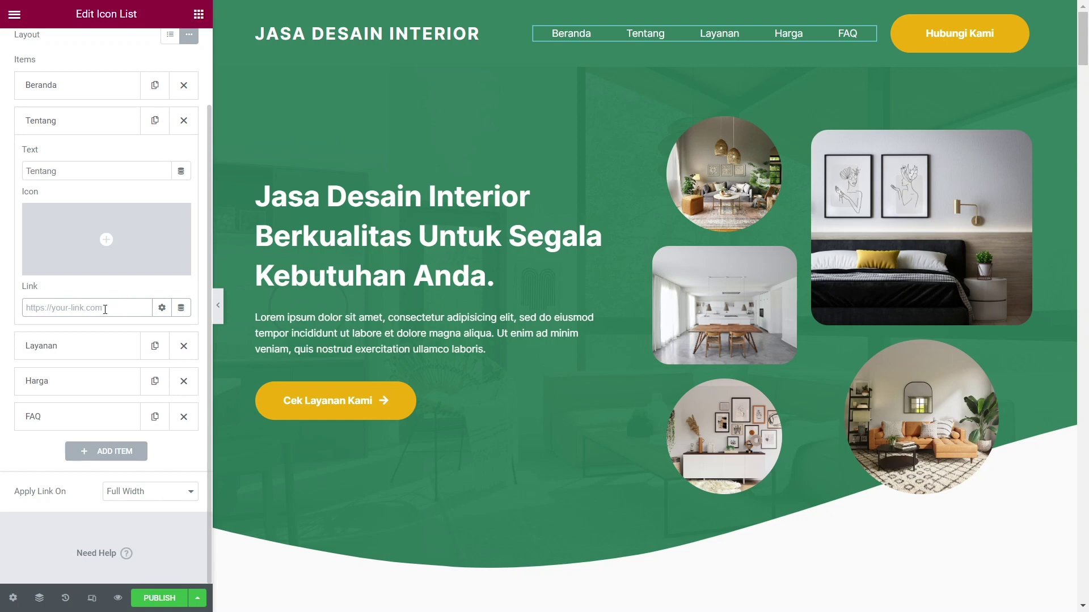
left_click(109, 347)
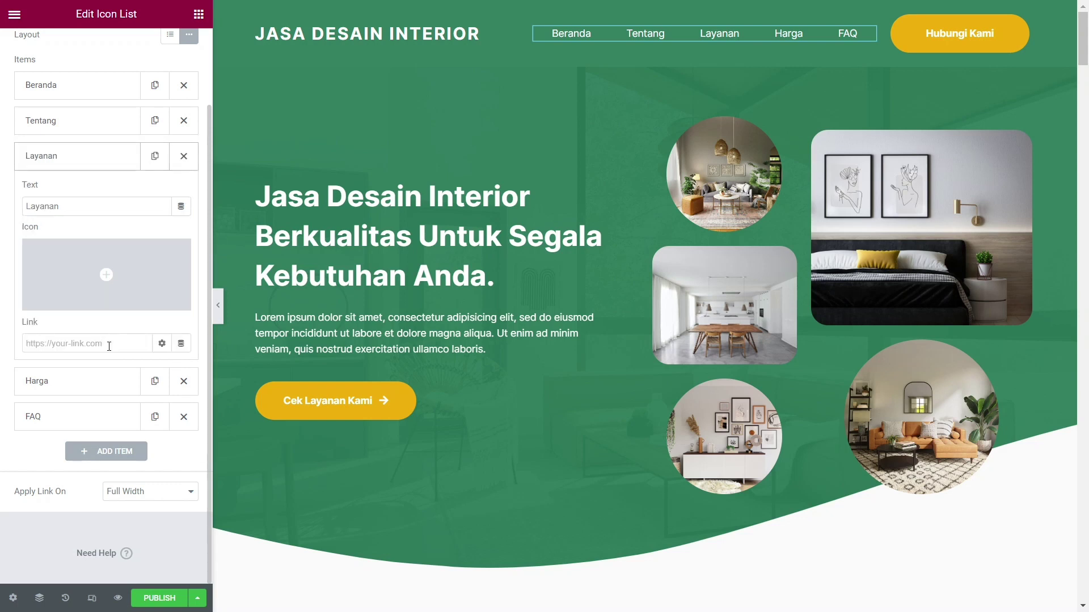
left_click(102, 379)
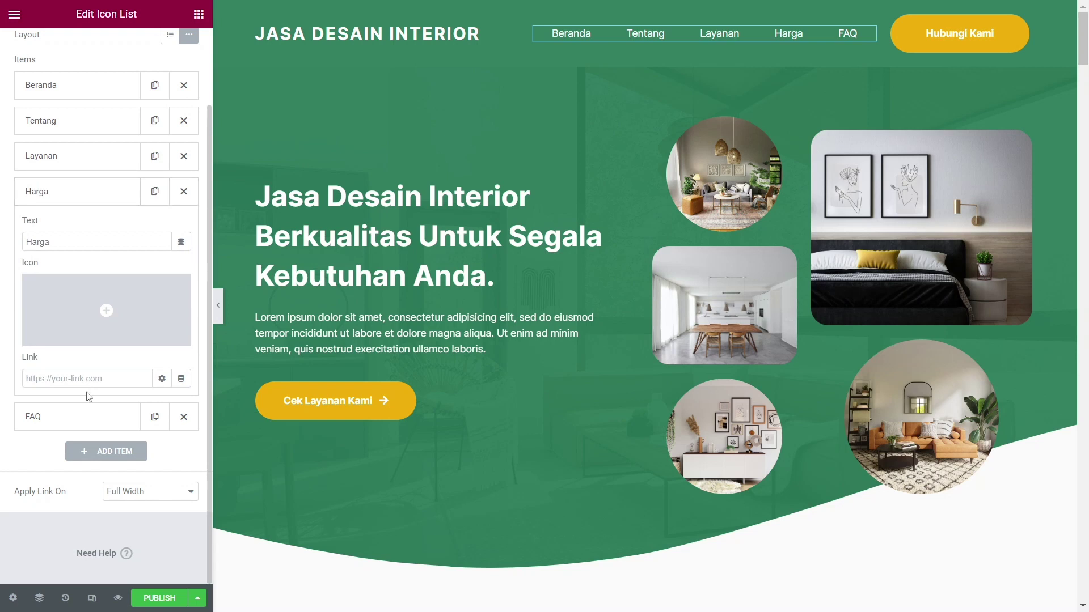
left_click(62, 195)
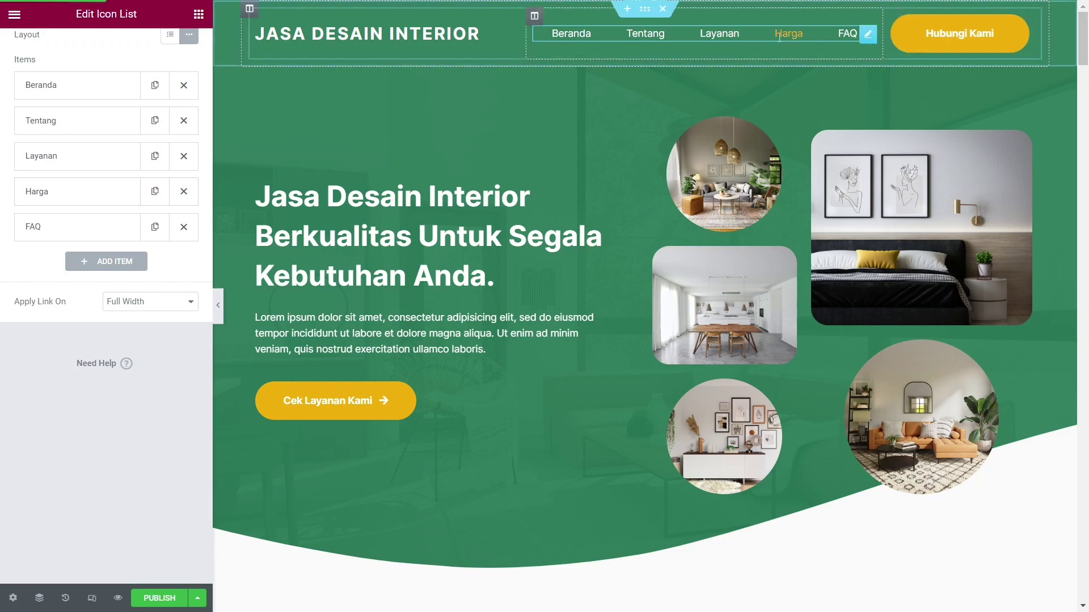
- Go to the Layanan Jasa Kami section and search the widget library for "Anchor"
left_click_drag(1086, 43, 1087, 228)
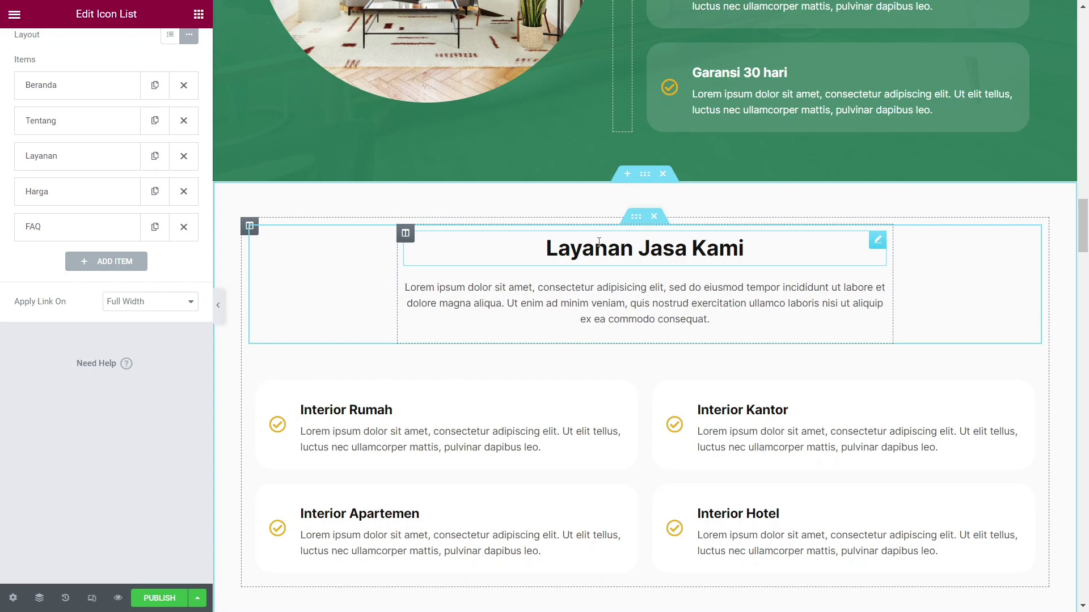
scroll(191, 135, "up", 2)
left_click(197, 17)
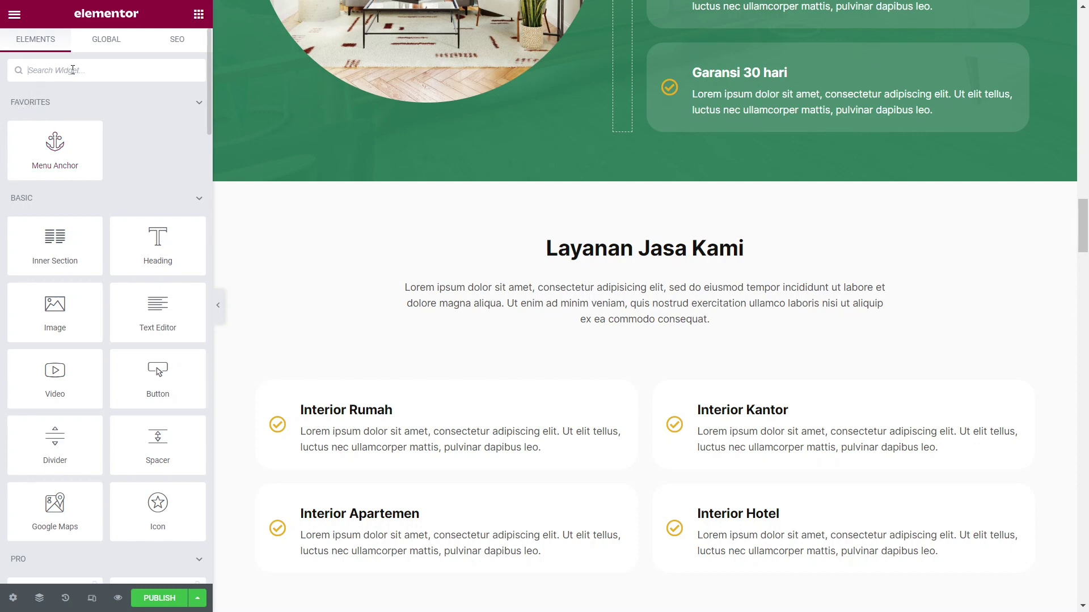
type("A")
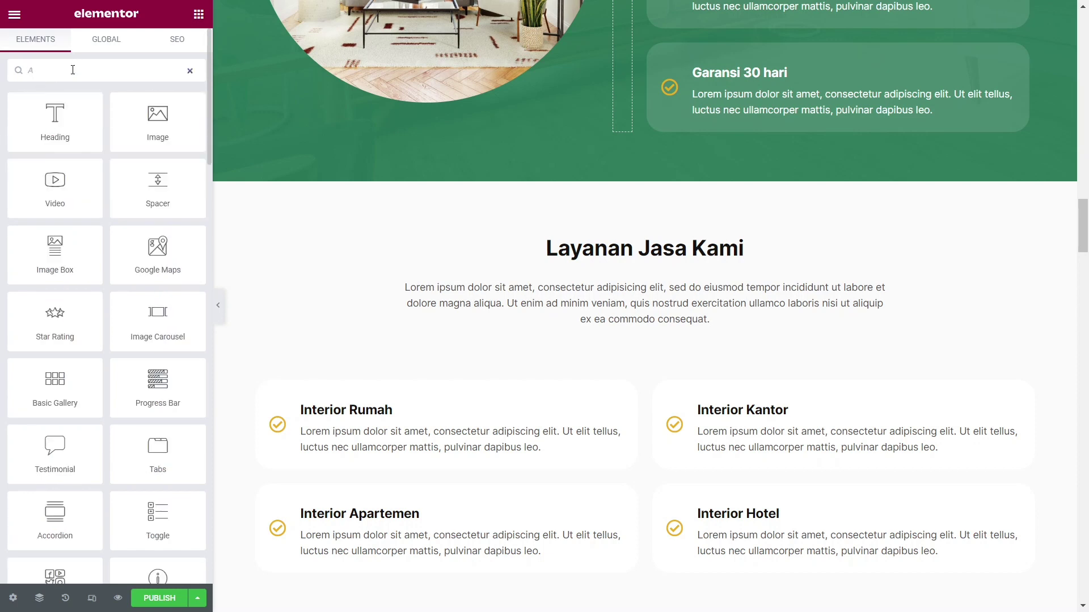
type("nchor")
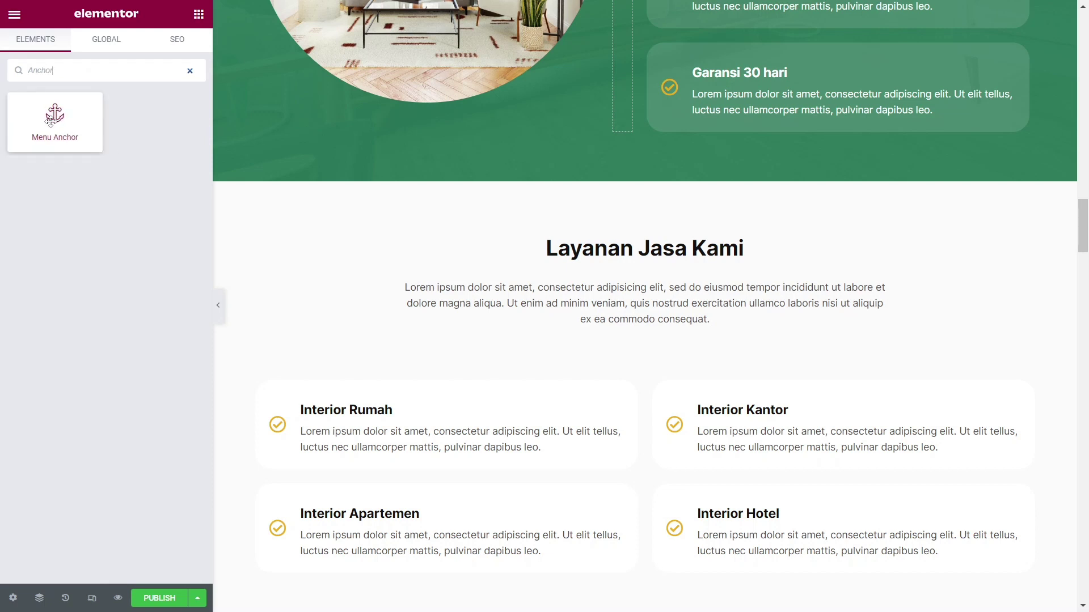
left_click_drag(47, 116, 652, 215)
left_click(190, 71)
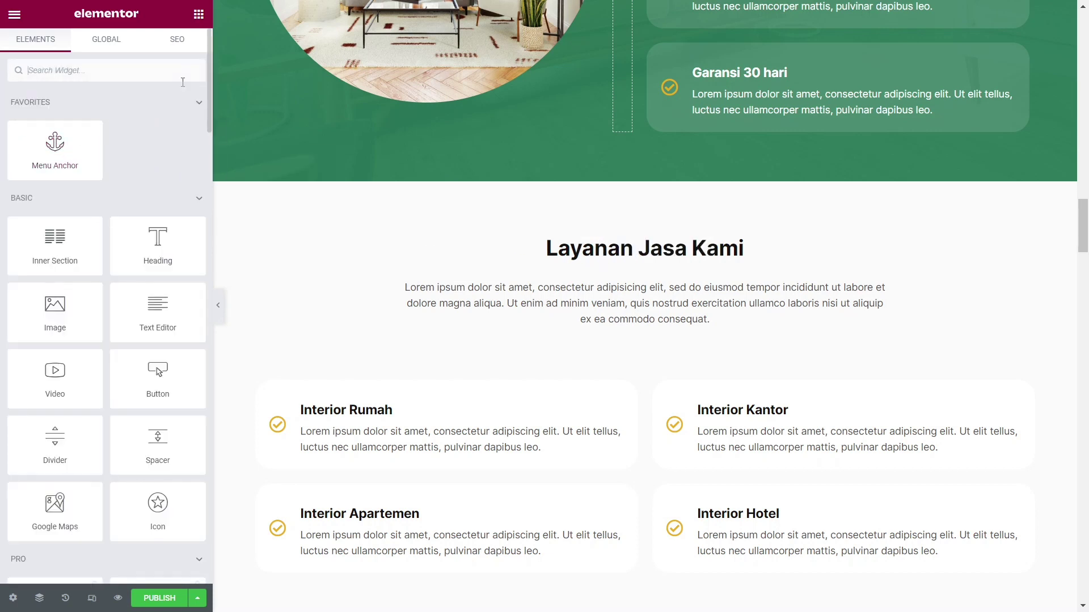
- Insert a Menu Anchor widget above the Layanan Jasa Kami heading and set its ID to "layanan"
left_click(676, 244)
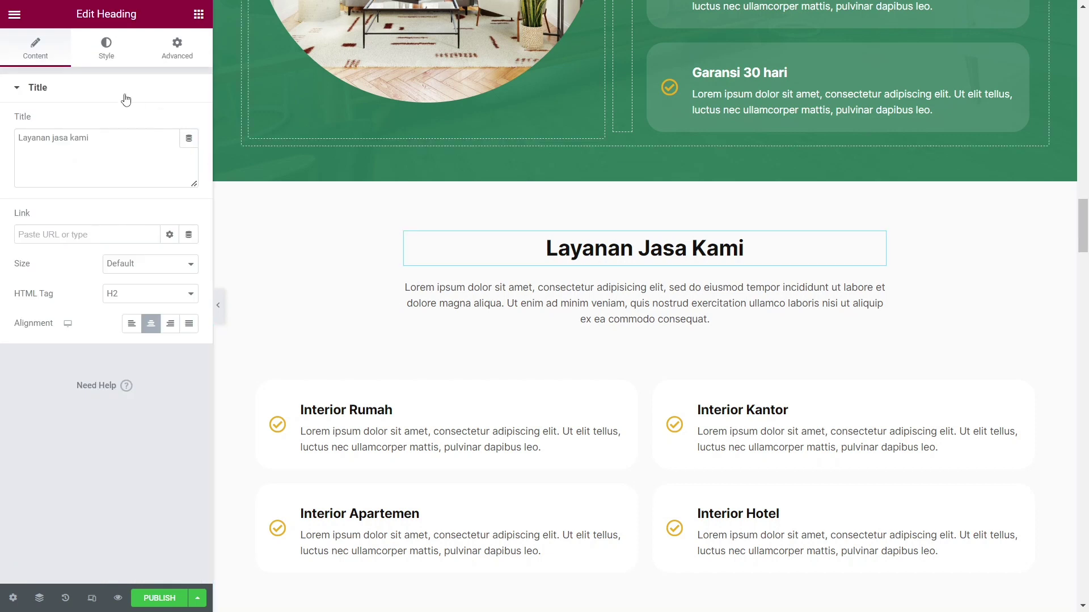
left_click(198, 14)
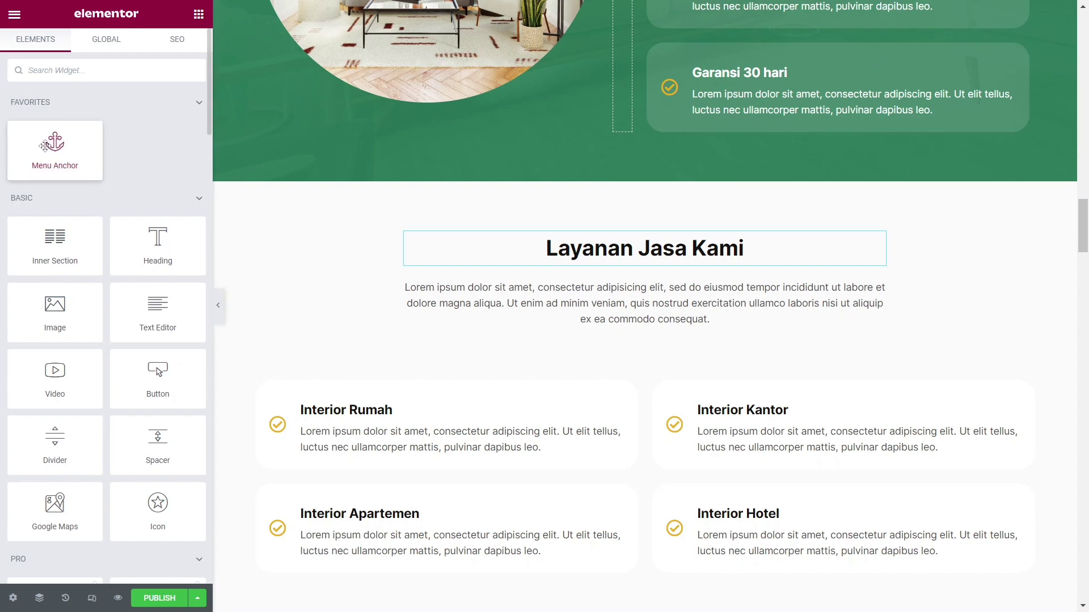
left_click_drag(44, 146, 658, 234)
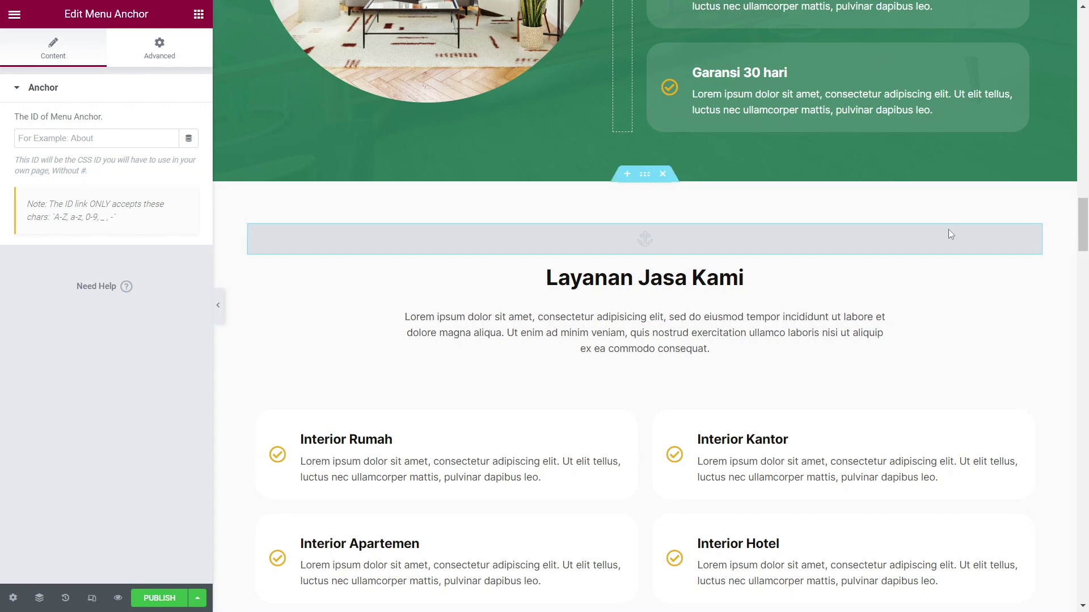
mouse_move(1084, 212)
left_mouse_down()
mouse_move(1084, 123)
mouse_move(1085, 217)
left_mouse_up()
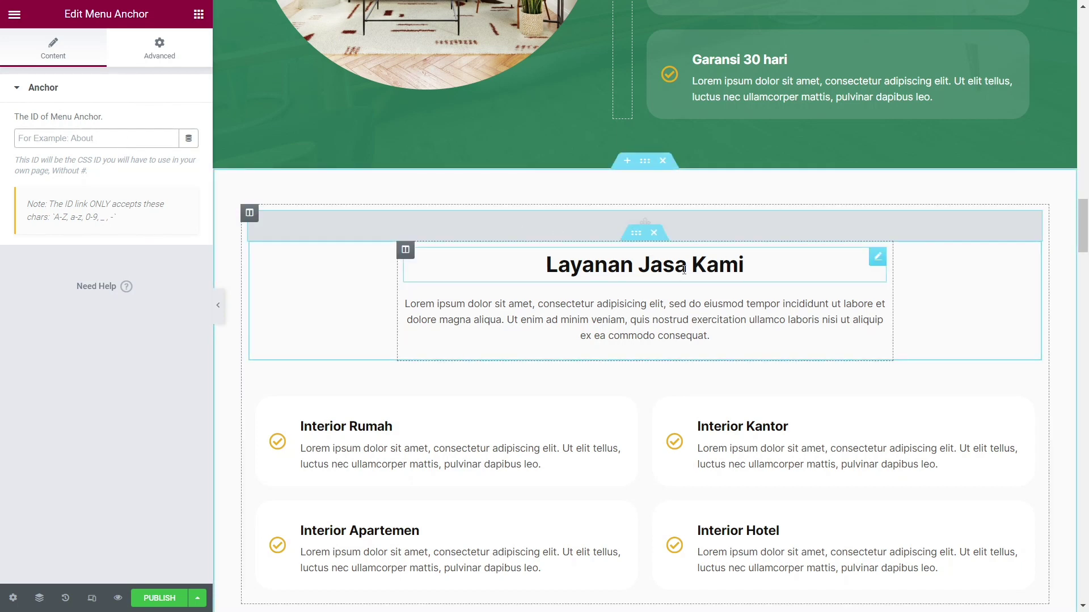
type("la")
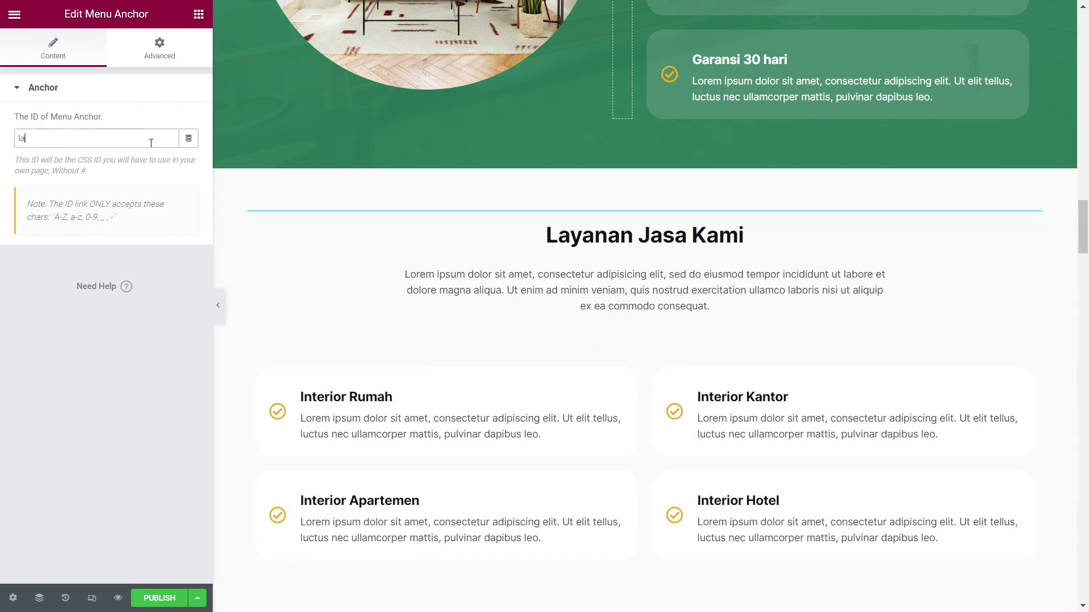
type("yanan")
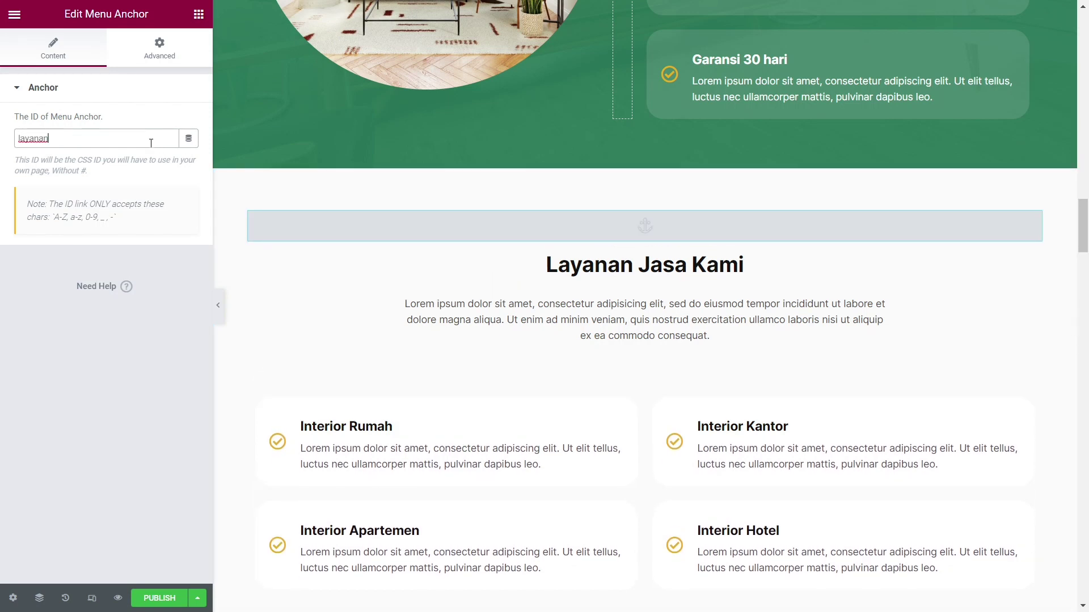
key("ctrl+a")
- Link the Layanan item of the header's navigation list to #layanan
left_click_drag(1082, 227, 1084, 29)
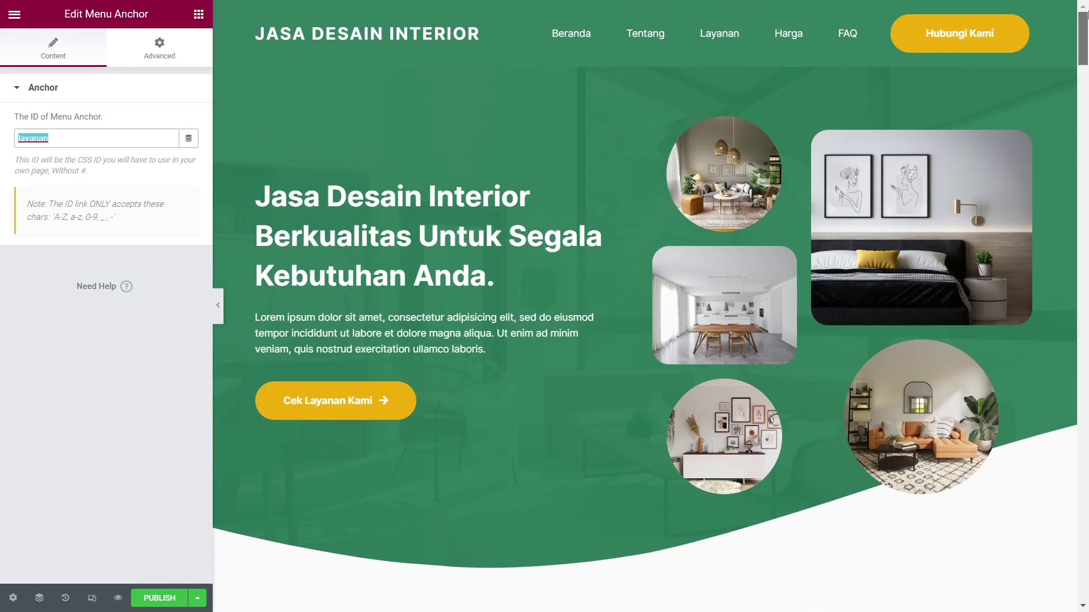
left_click(716, 36)
left_click(24, 246)
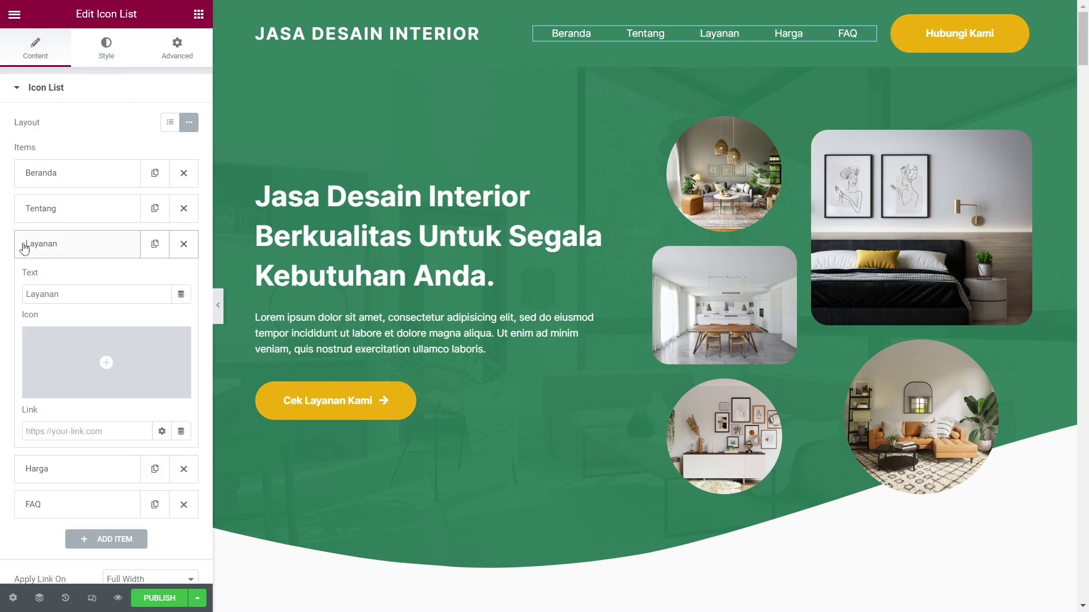
left_click(72, 433)
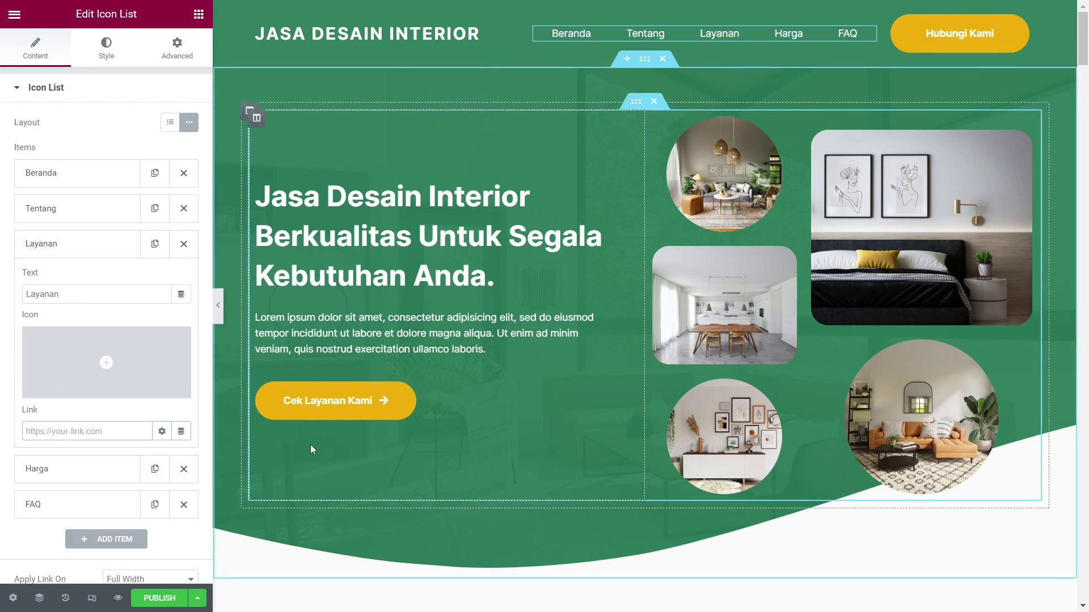
type("#layanan")
left_click(8, 419)
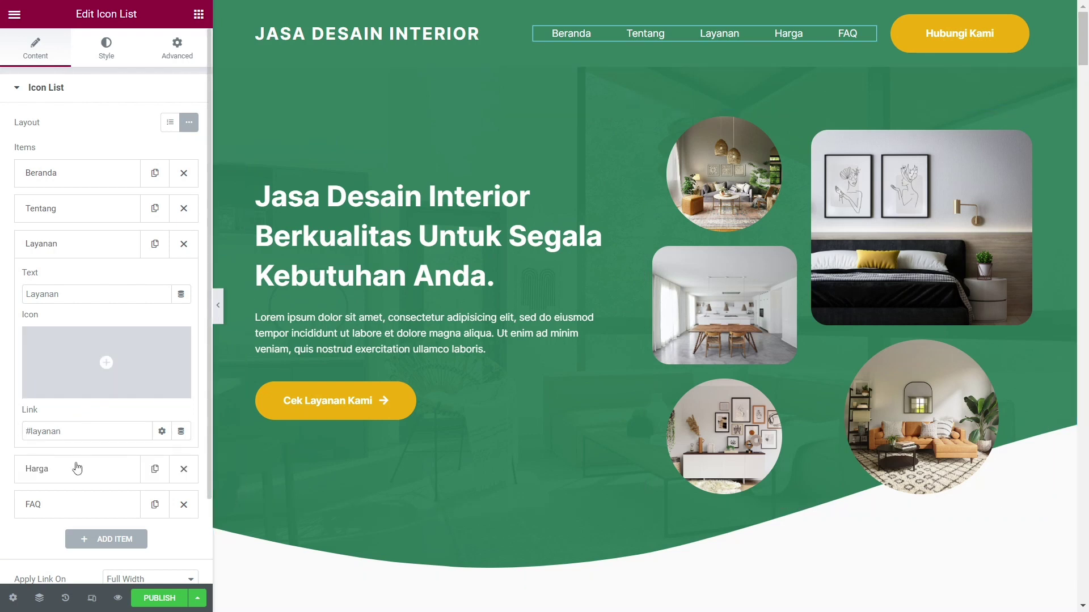
left_click(86, 249)
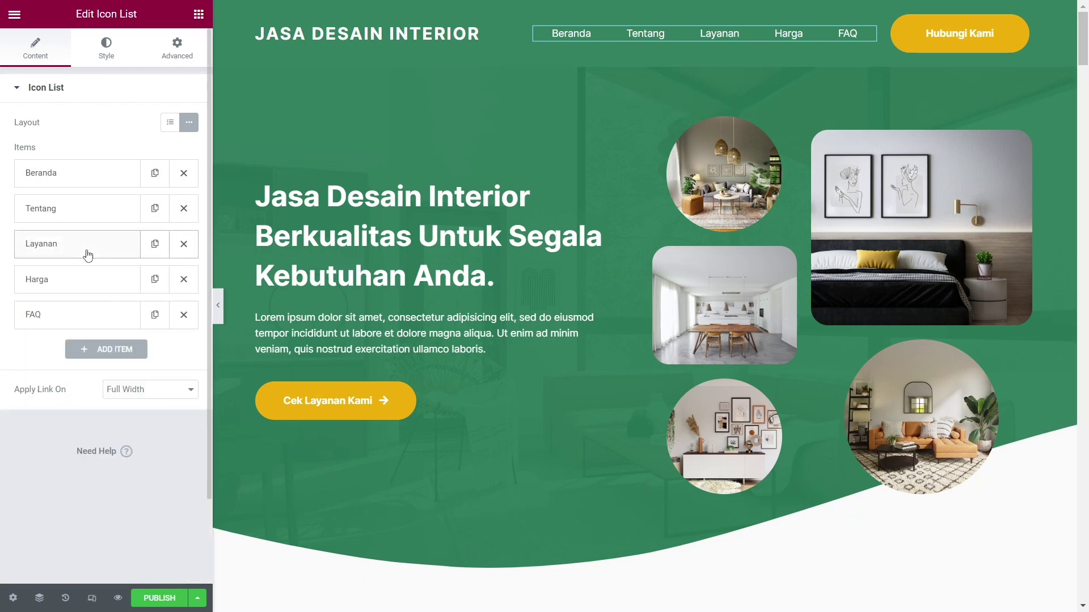
- Test the Layanan and FAQ links of the header menu and check which page sections they lead to
left_click(718, 35)
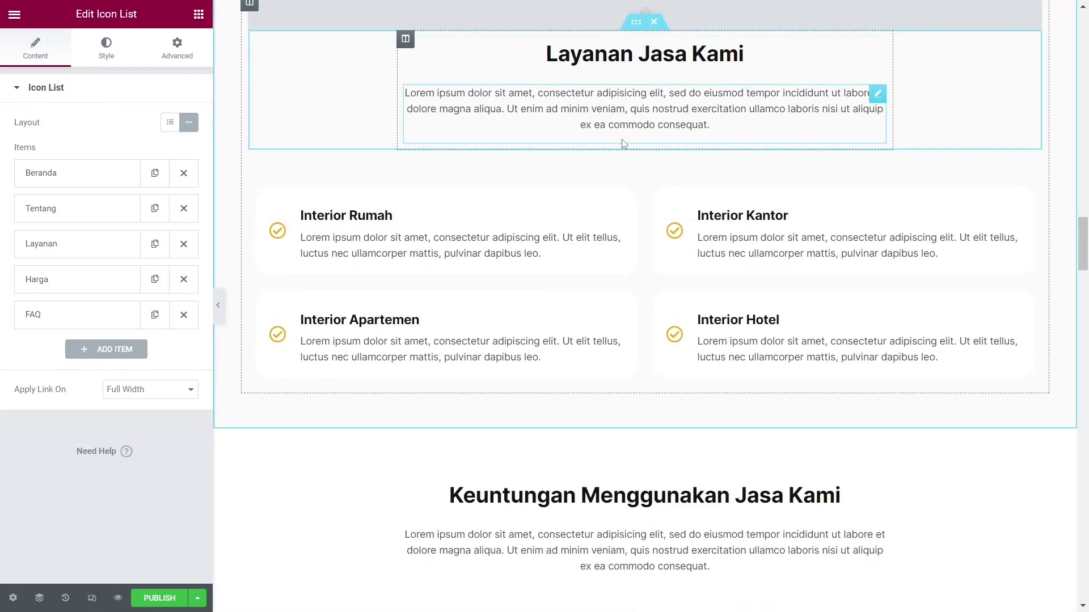
scroll(469, 316, "down", 4)
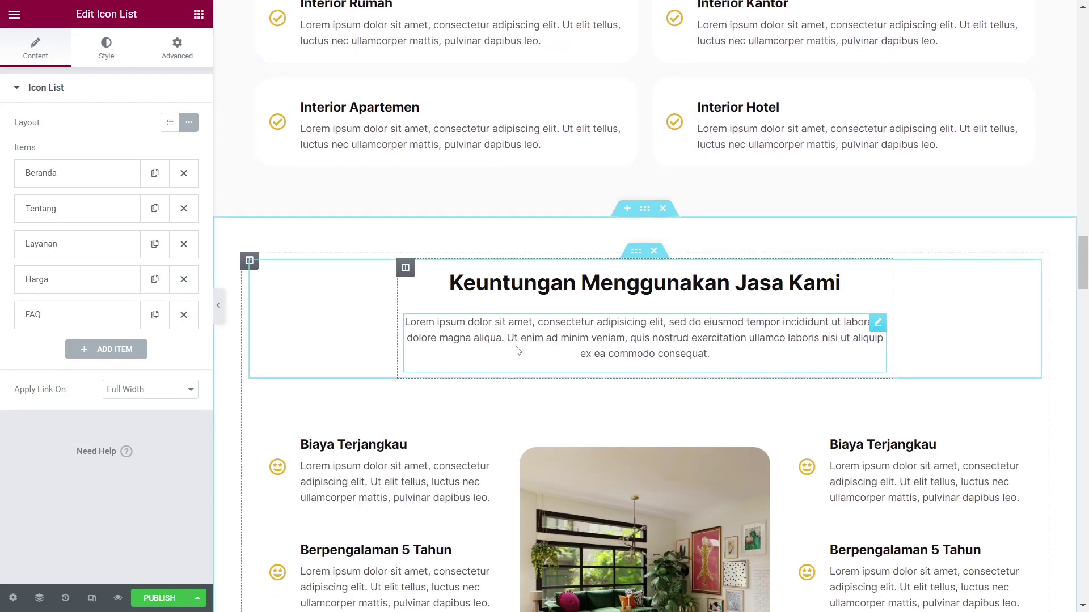
scroll(424, 211, "up", 2)
scroll(795, 153, "up", 4)
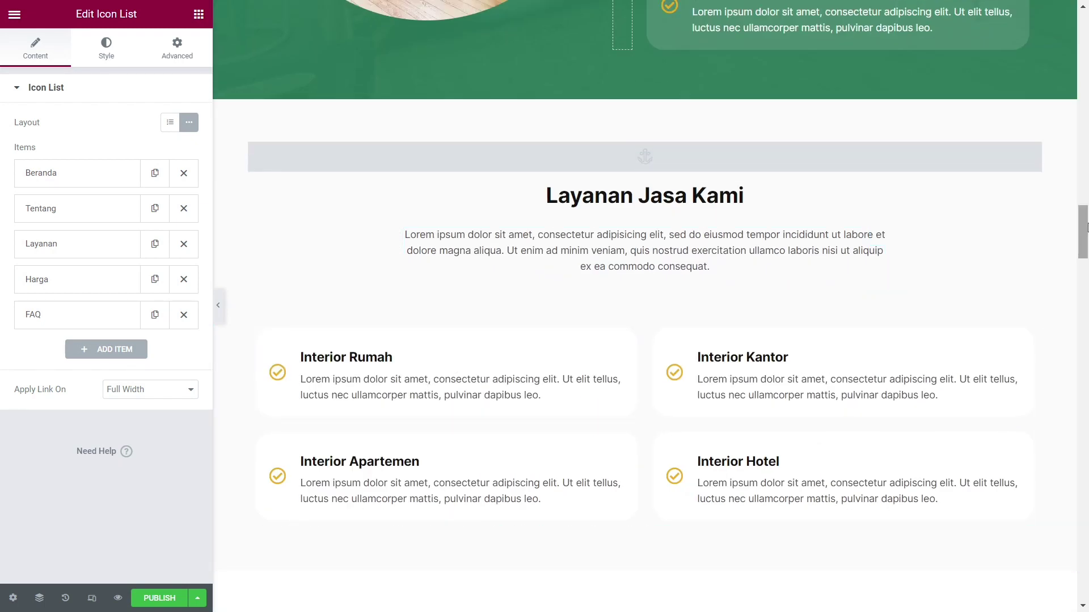
left_click_drag(1084, 222, 1085, 30)
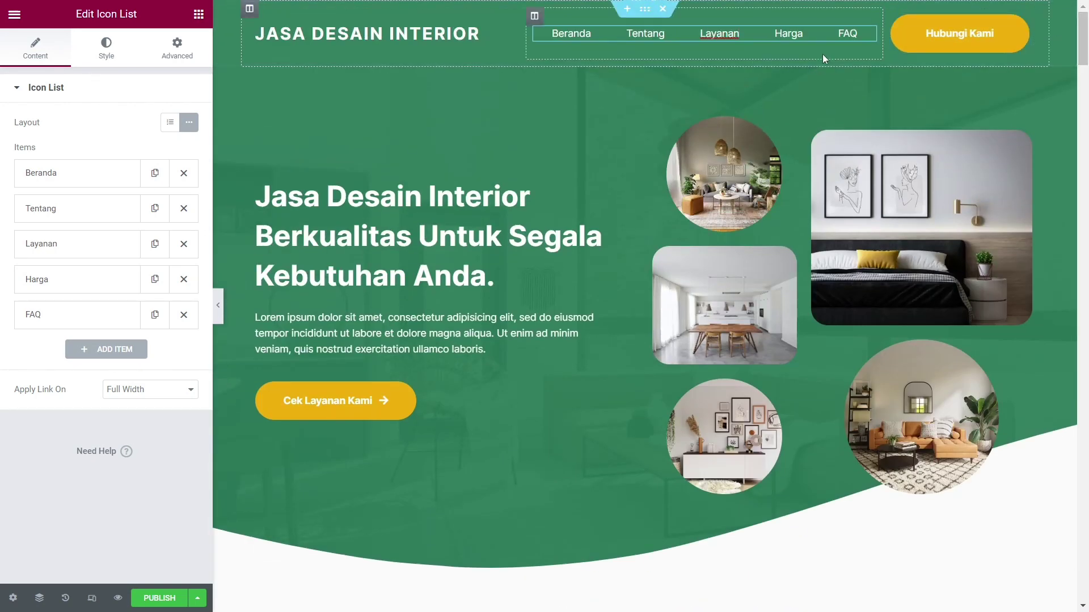
left_click(849, 34)
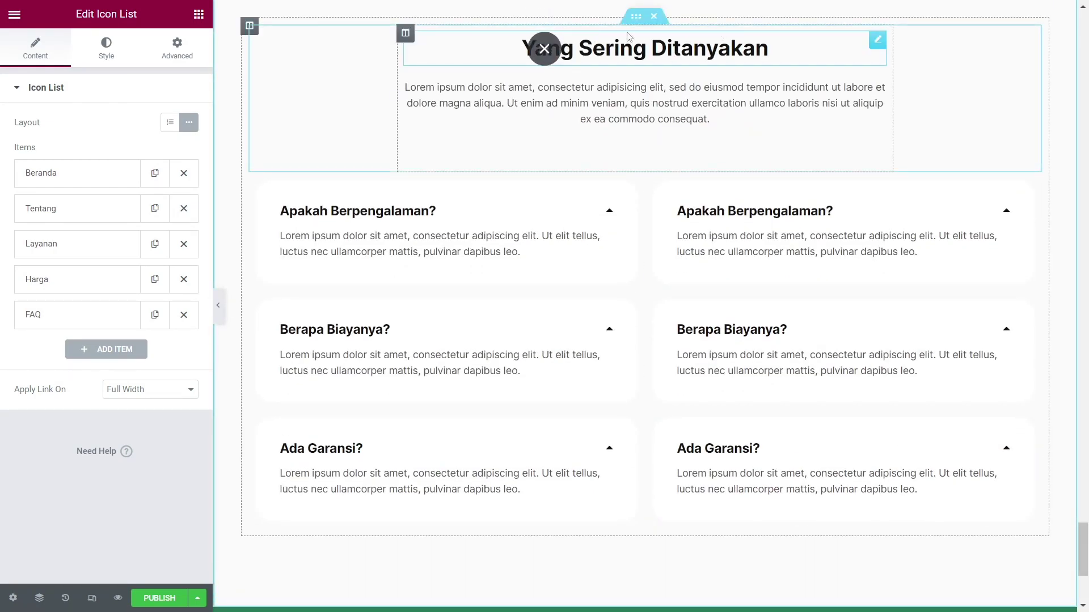
left_click_drag(1084, 547, 1086, 9)
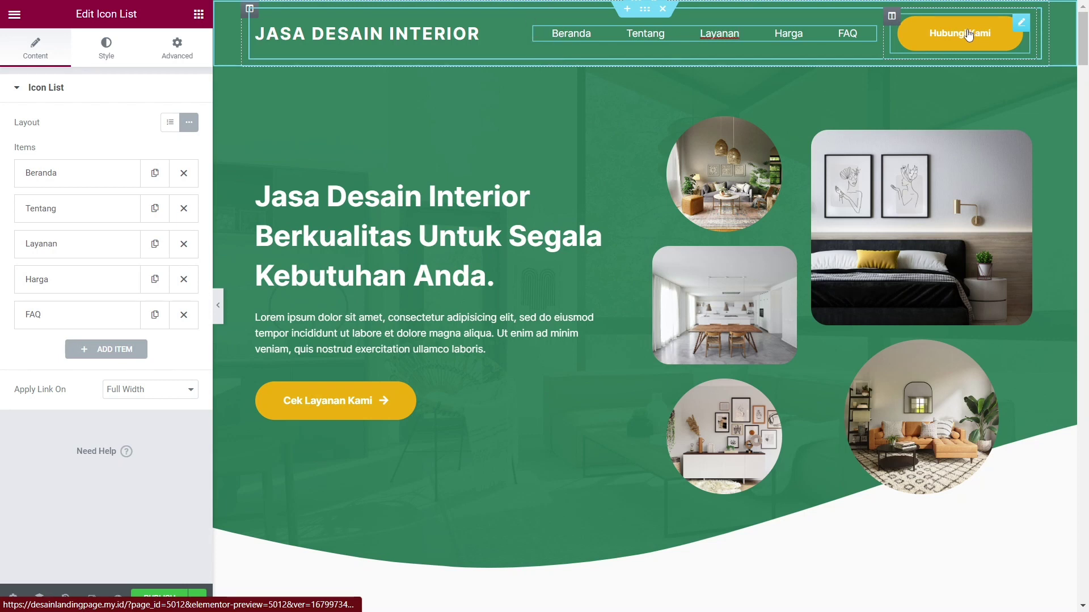
- Examine the link setting of the header's Hubungi Kami button and look through the page's contact section
left_click(1021, 26)
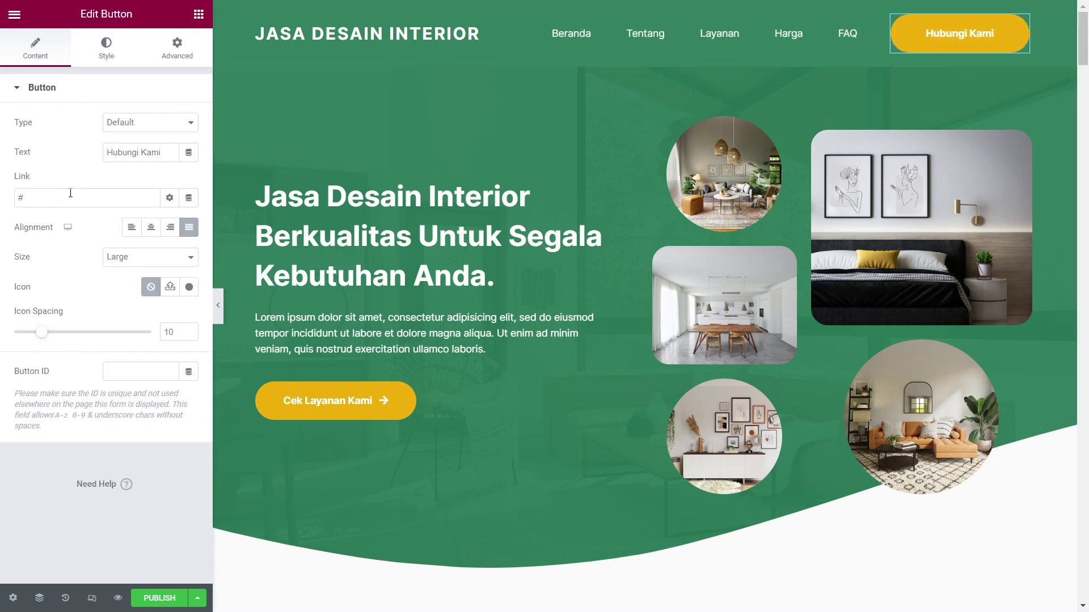
left_click_drag(70, 193, 9, 201)
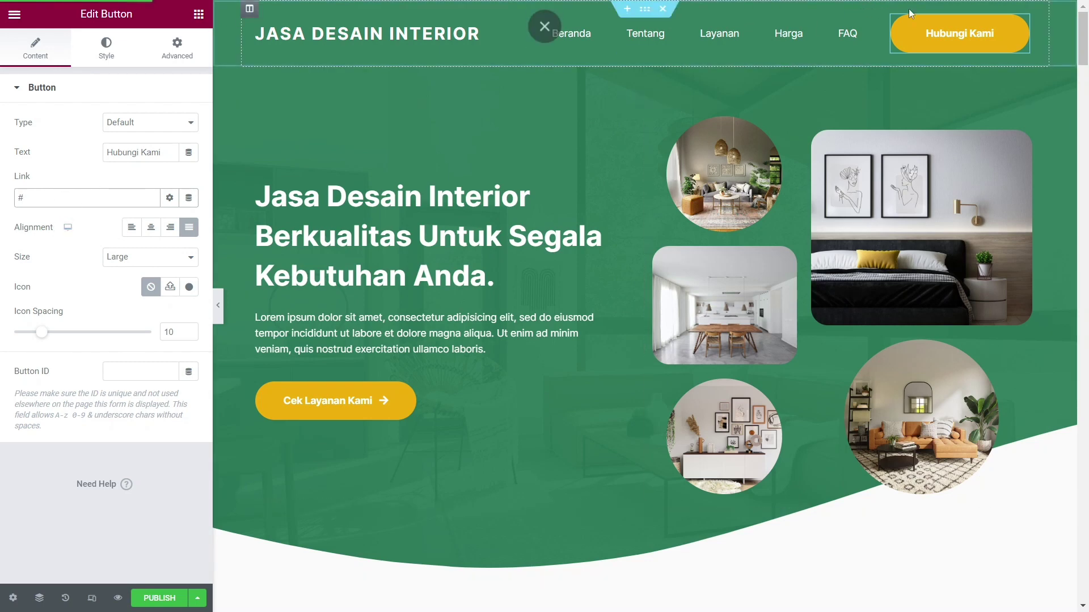
left_click_drag(1086, 32, 1086, 488)
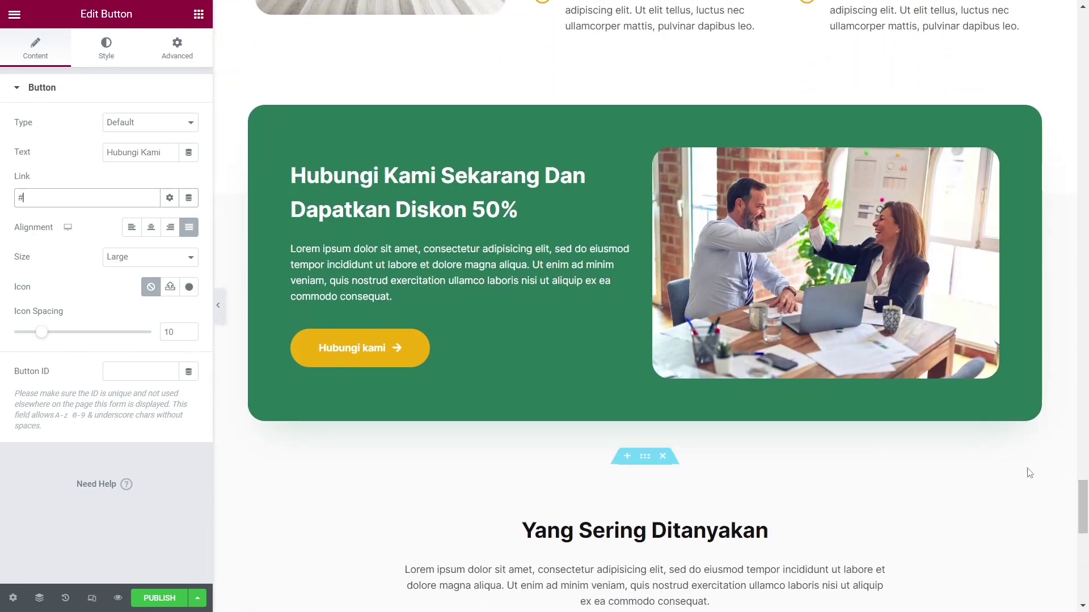
left_click_drag(1084, 524, 1081, 58)
scroll(974, 69, "up", 1)
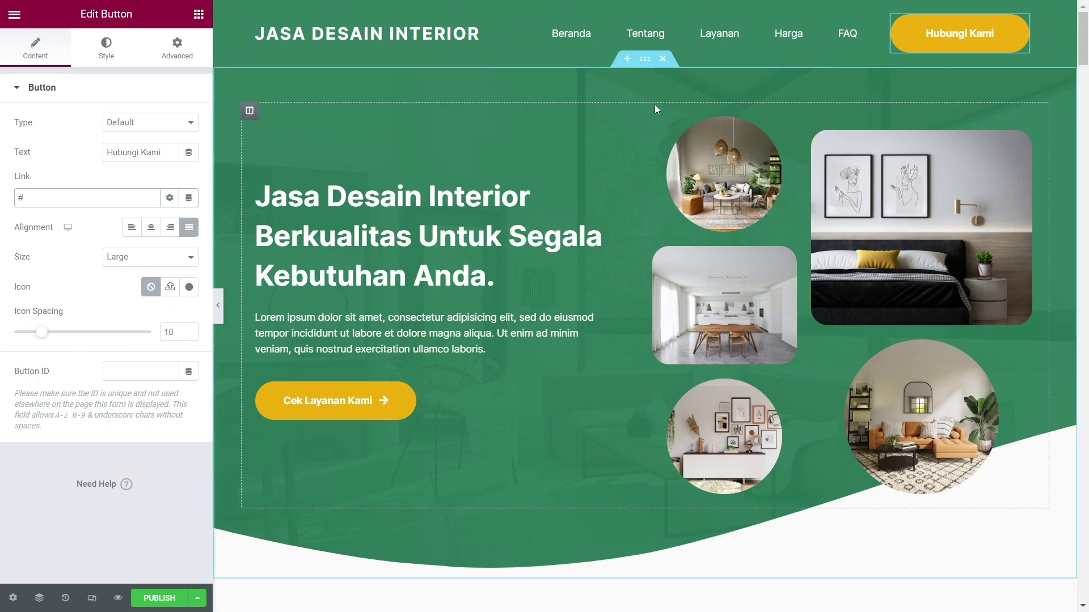
- Open the main heading of the hero section for editing
scroll(654, 105, "down", 3)
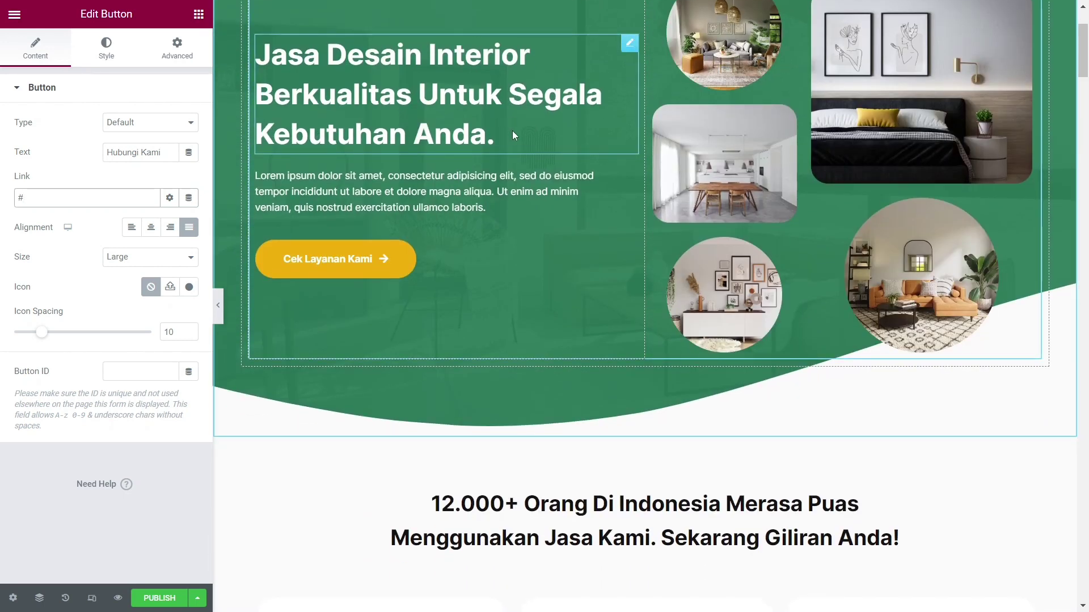
left_click(465, 140)
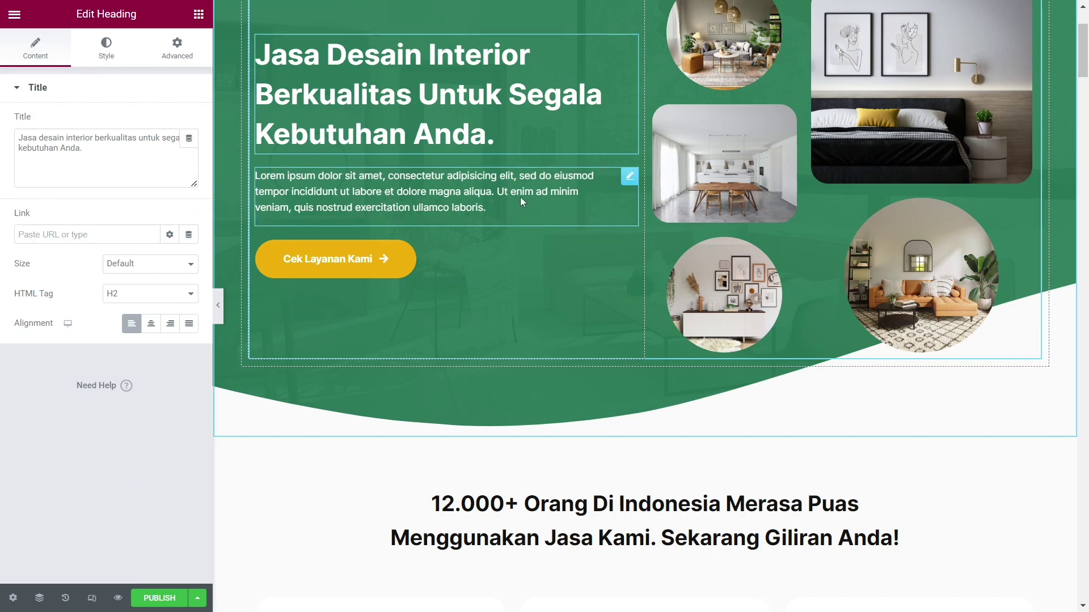
scroll(379, 189, "up", 1)
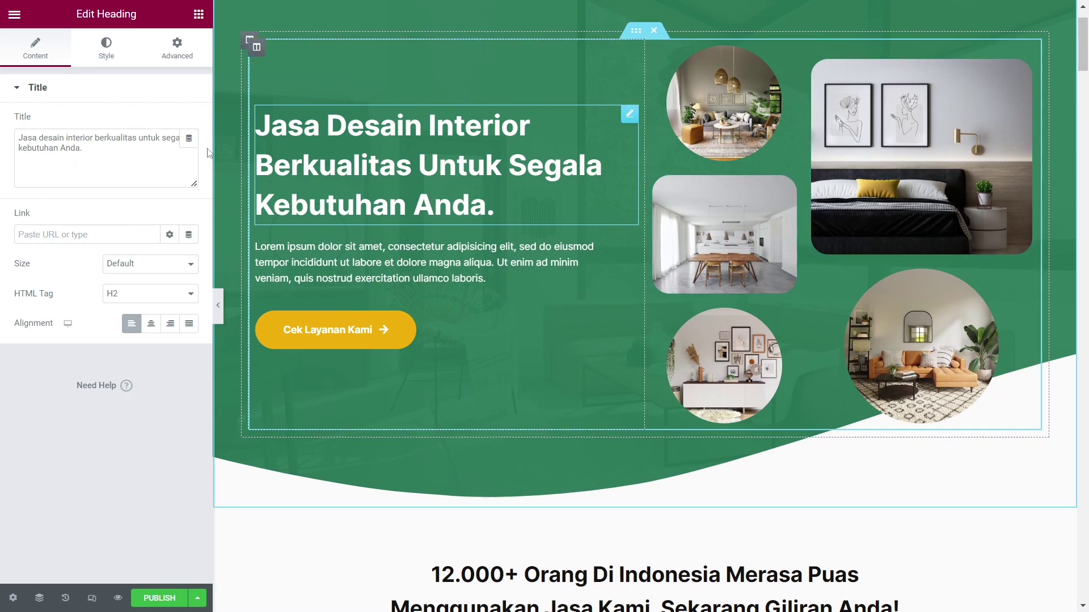
left_click_drag(83, 148, 19, 135)
left_click(118, 165)
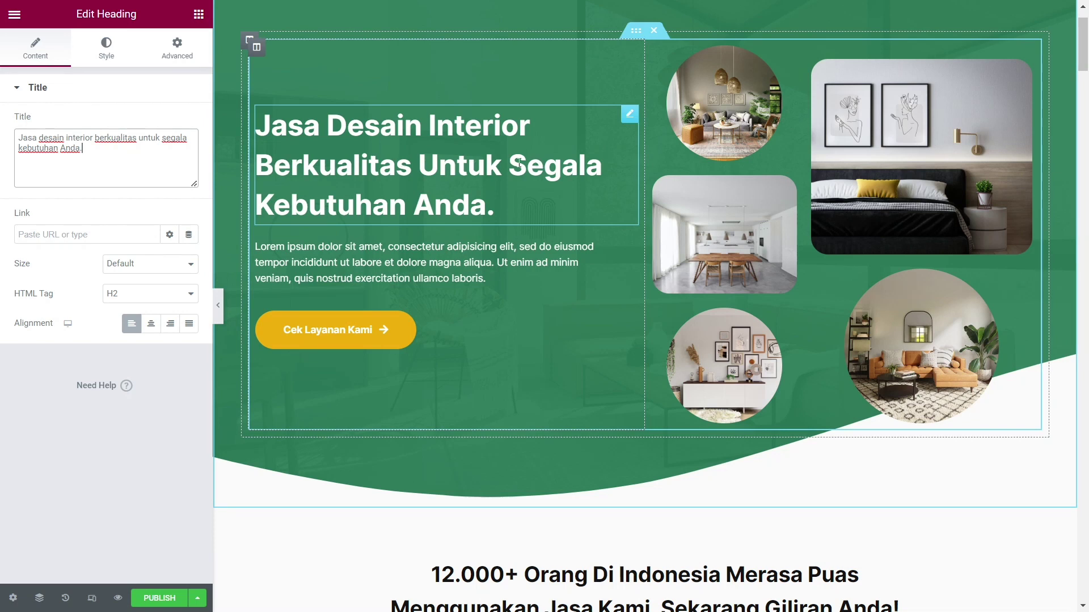
triple_click(131, 154)
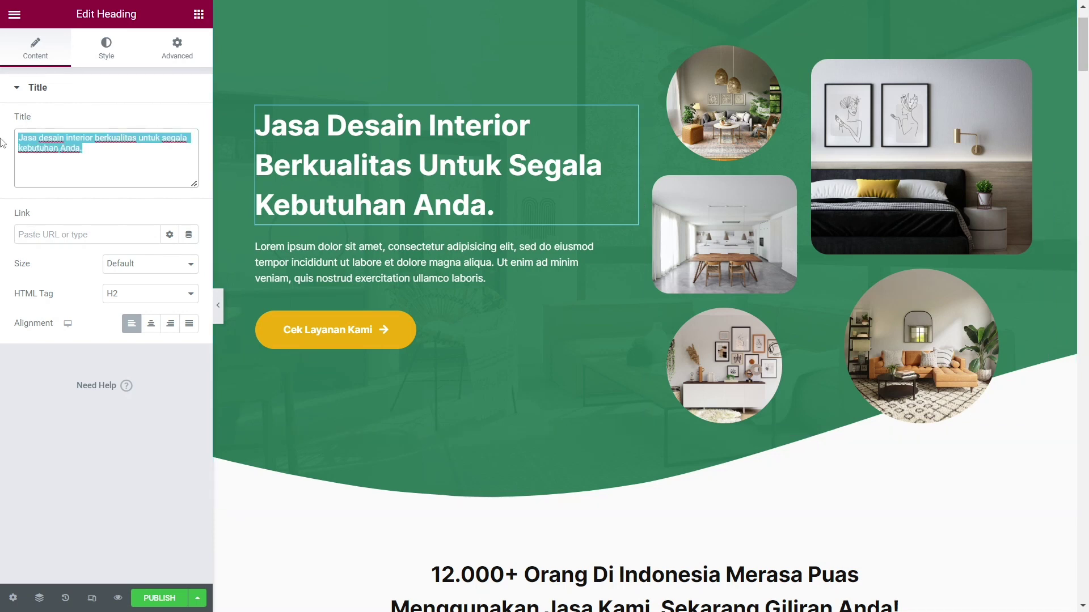
key("BackSpace")
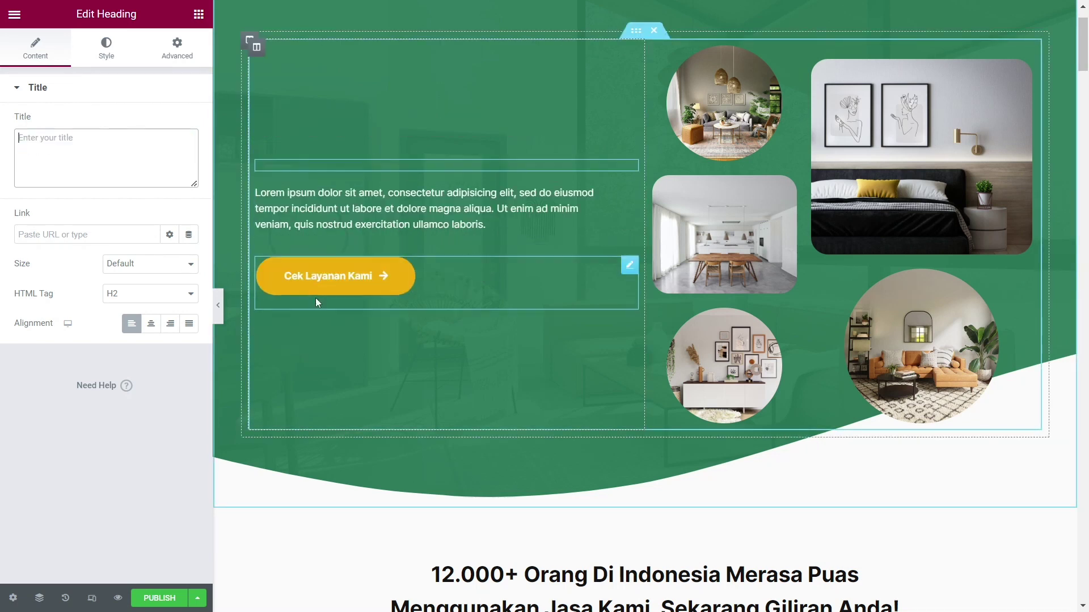
key("ctrl+z")
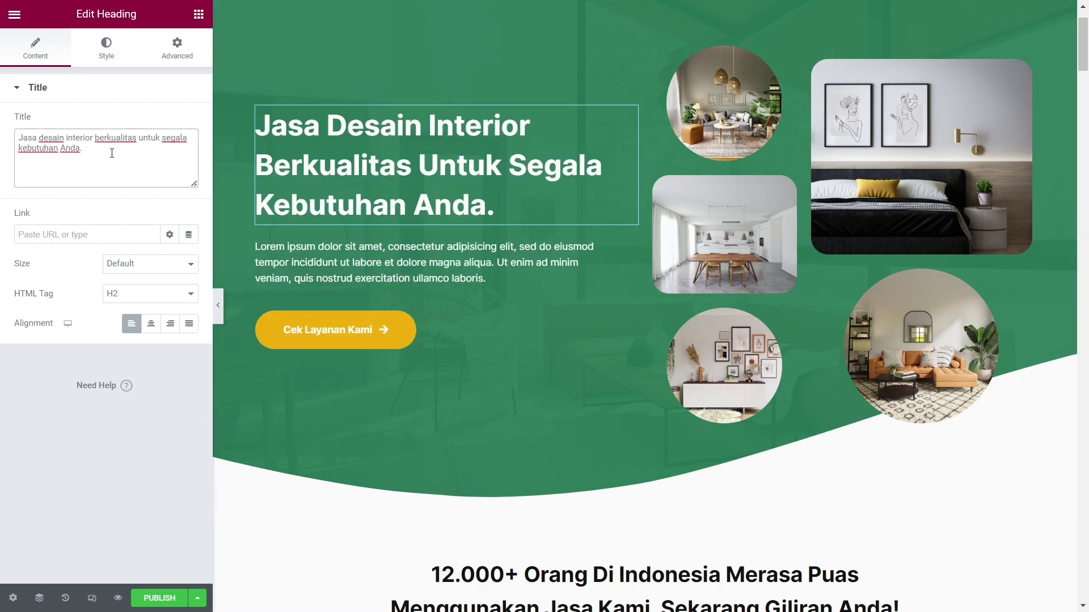
- Insert the word "terbaik" after "berkualitas" in the hero heading's title
double_click(143, 139)
left_click(138, 139)
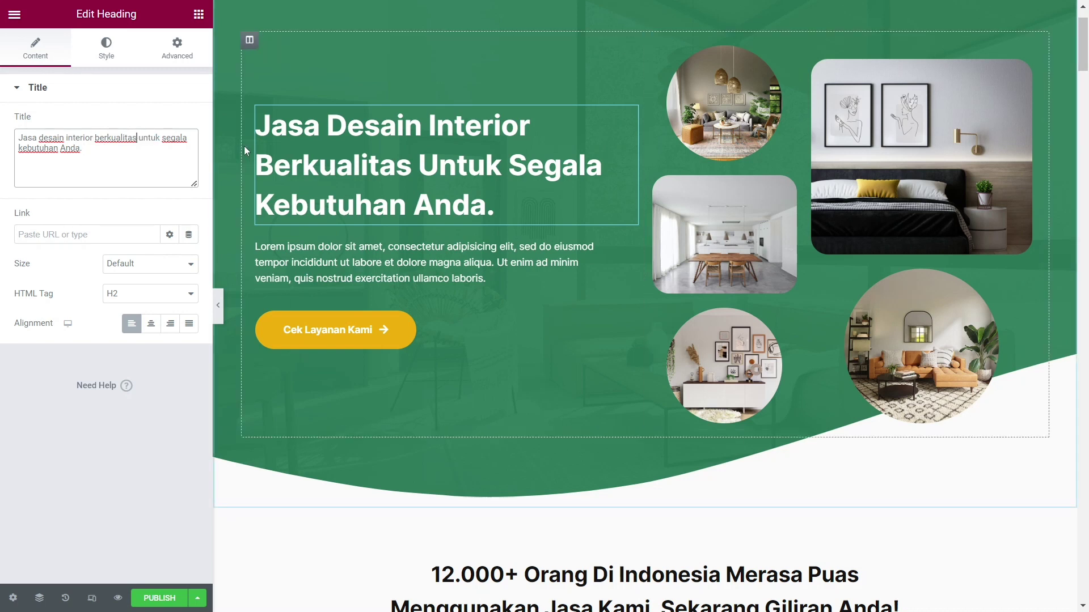
type("terbaik")
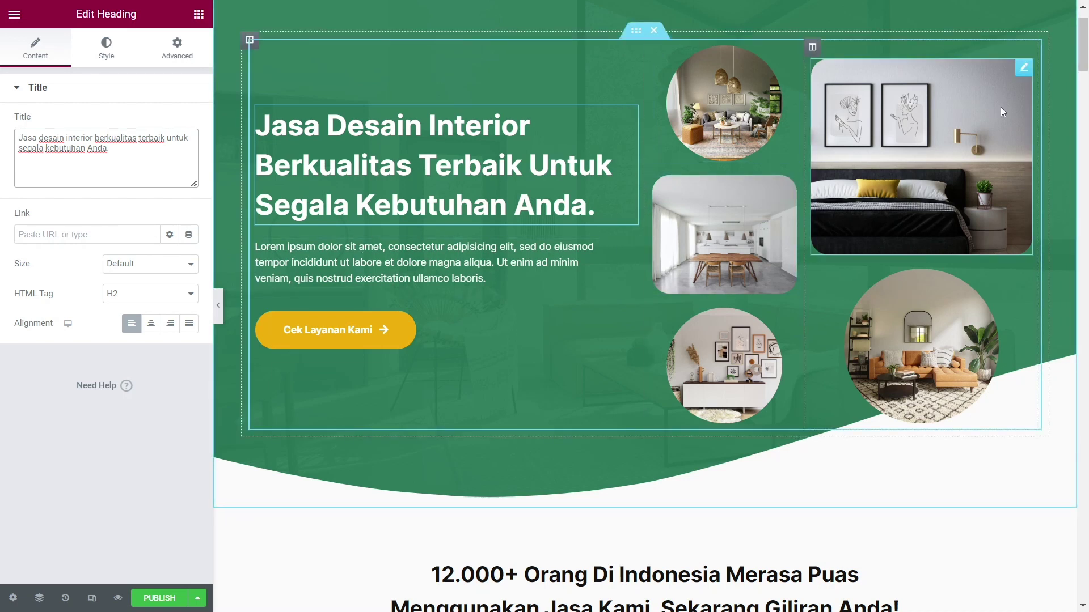
- Examine the upload and media library options for replacing the hero's upper round living-room image, keeping the current picture
left_click(719, 99)
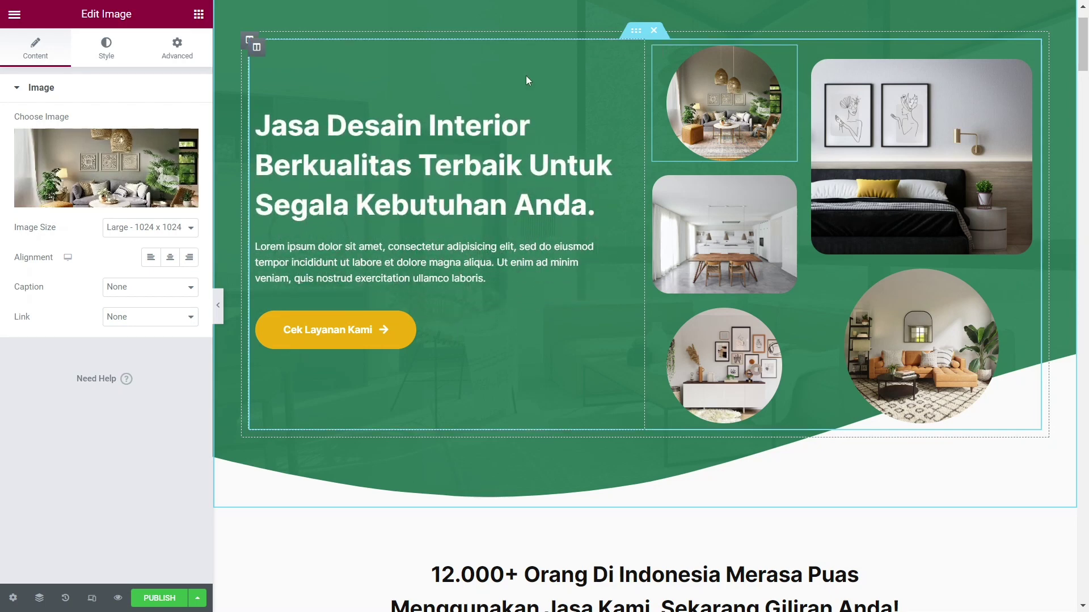
left_click(98, 203)
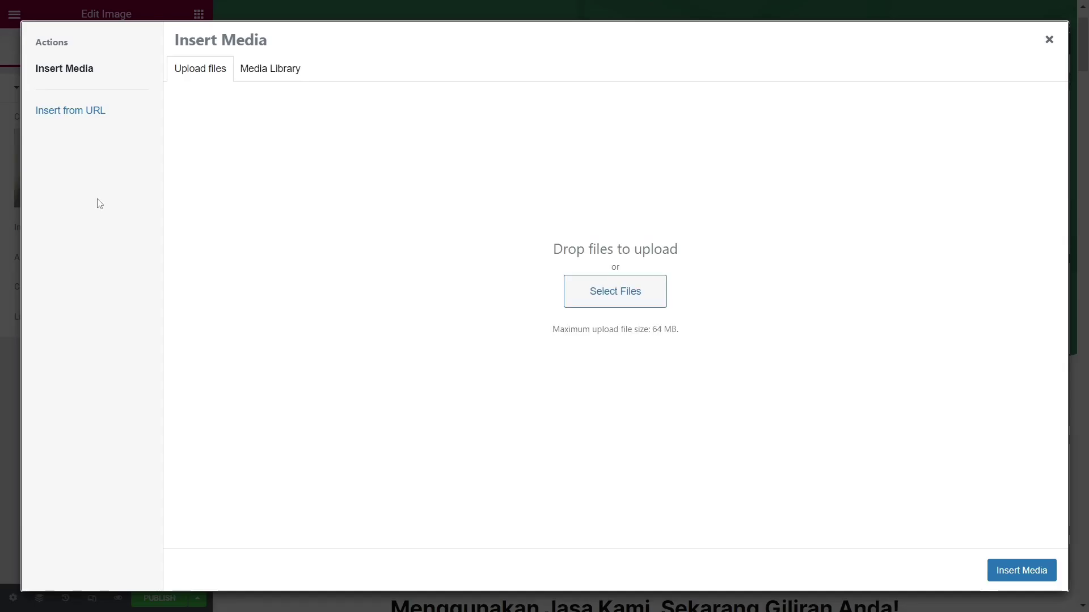
left_click(590, 292)
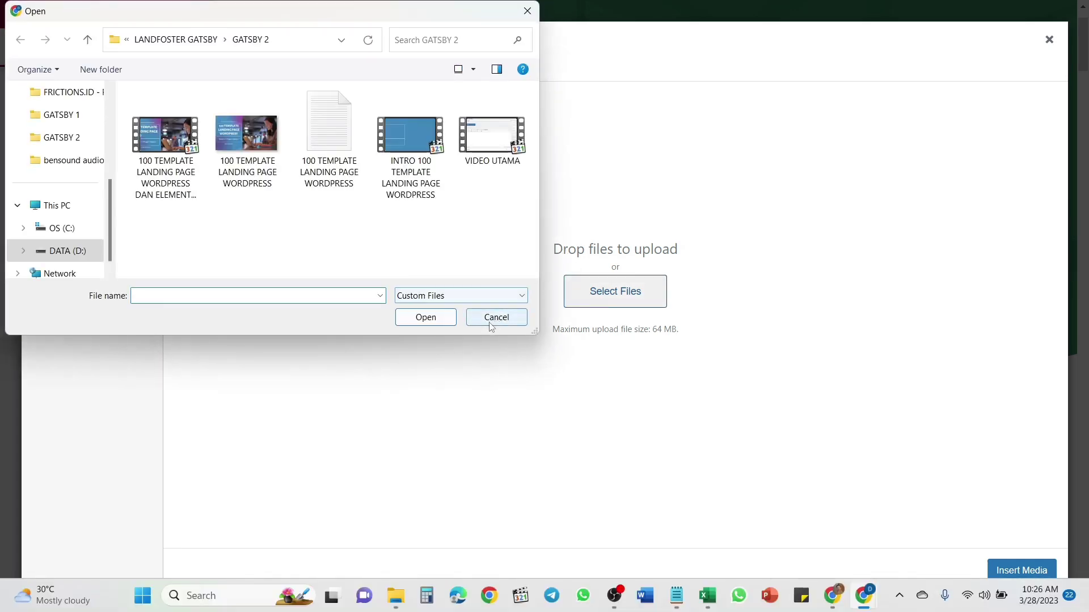
left_click(492, 317)
left_click(255, 69)
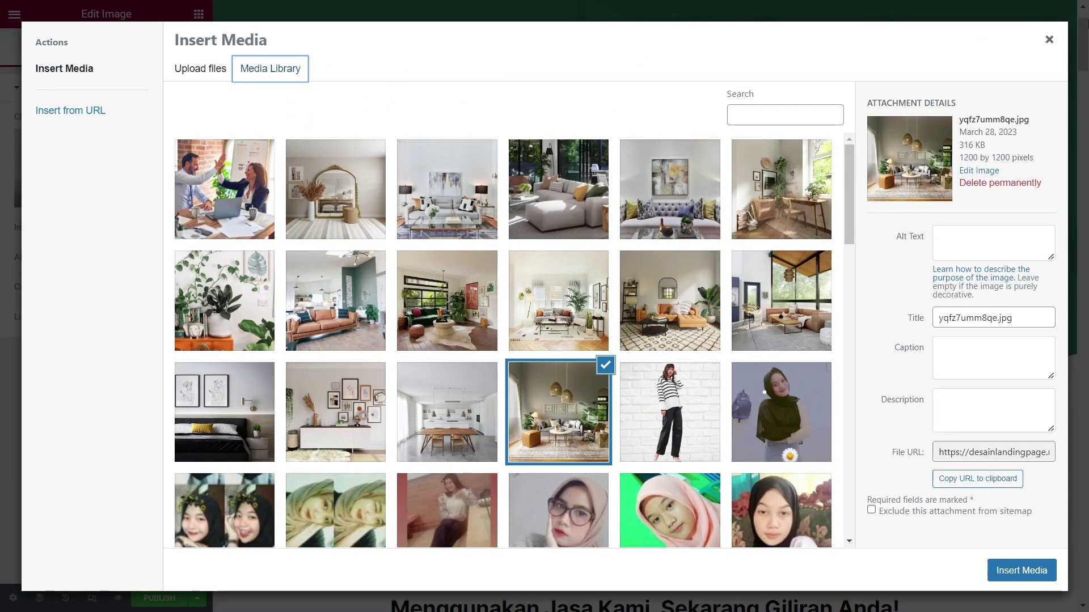
left_click(1049, 41)
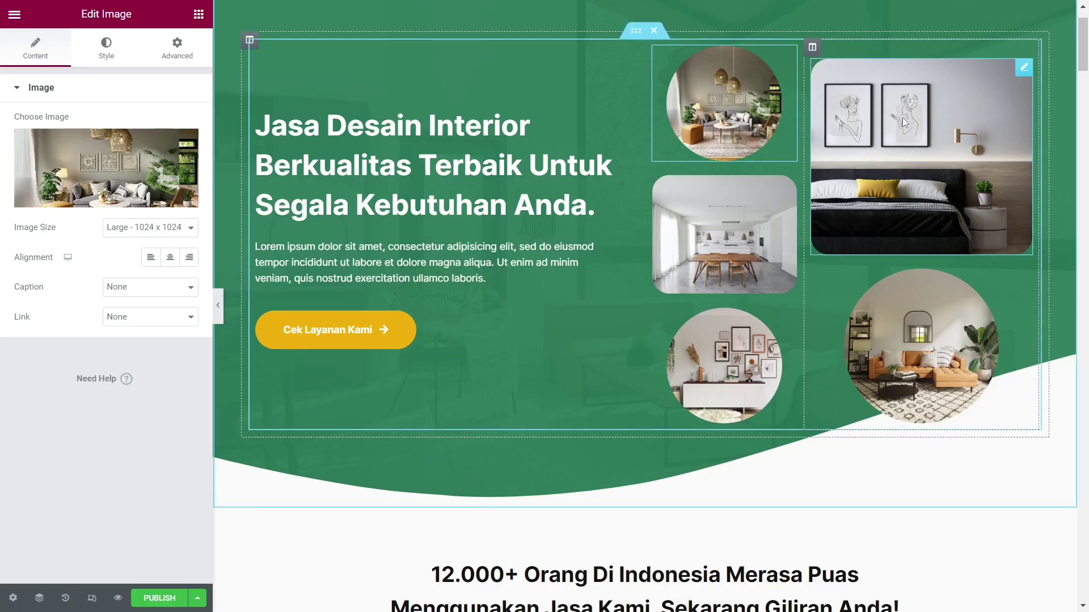
- Examine the image settings of the hero's white kitchen picture and the round orange-sofa picture
left_click(744, 219)
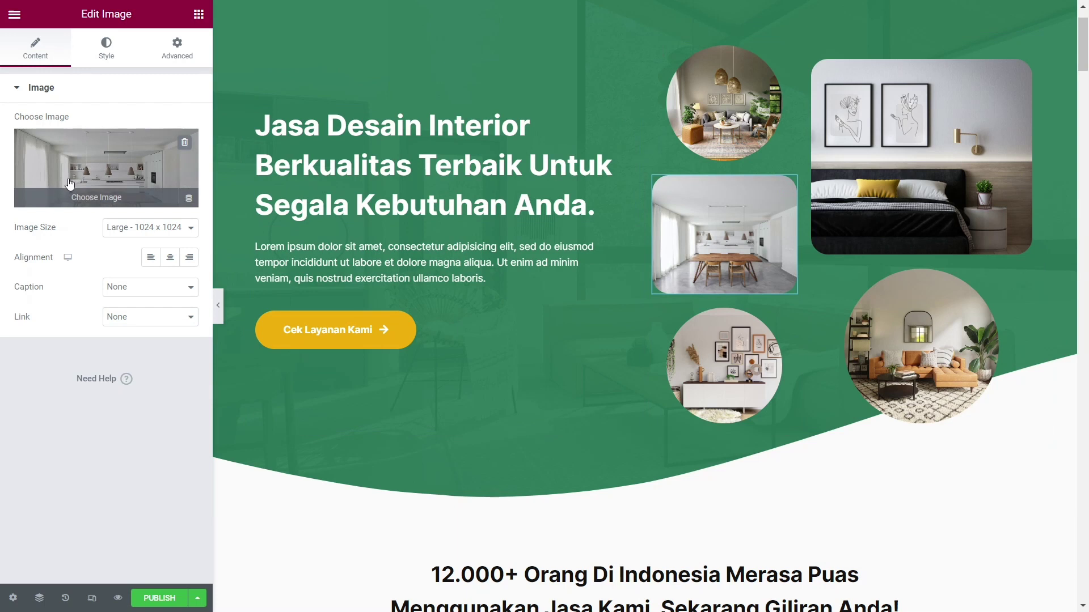
left_click(914, 347)
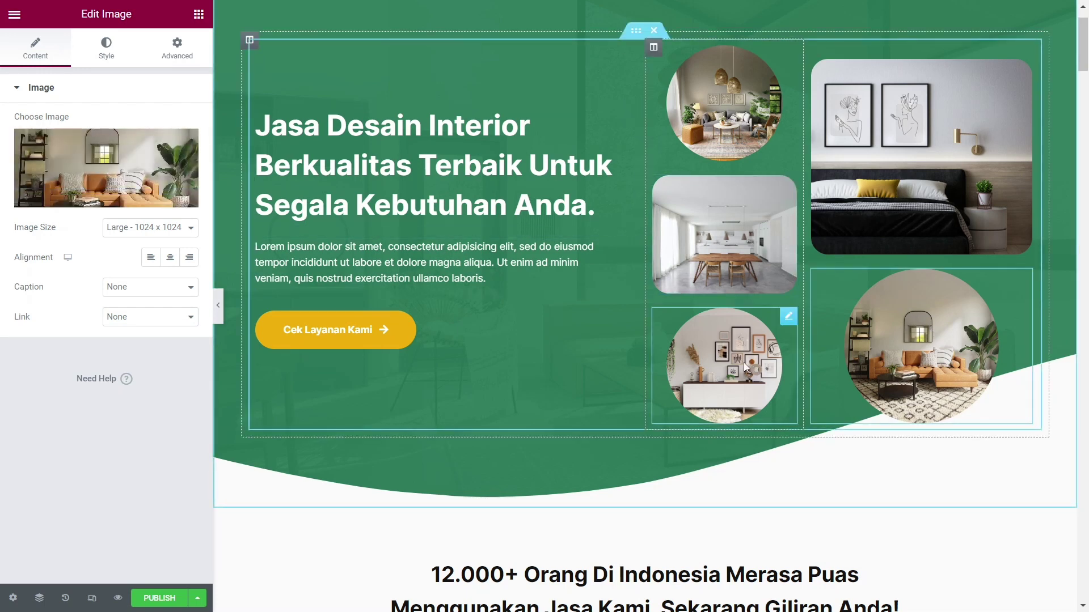
scroll(983, 211, "up", 1)
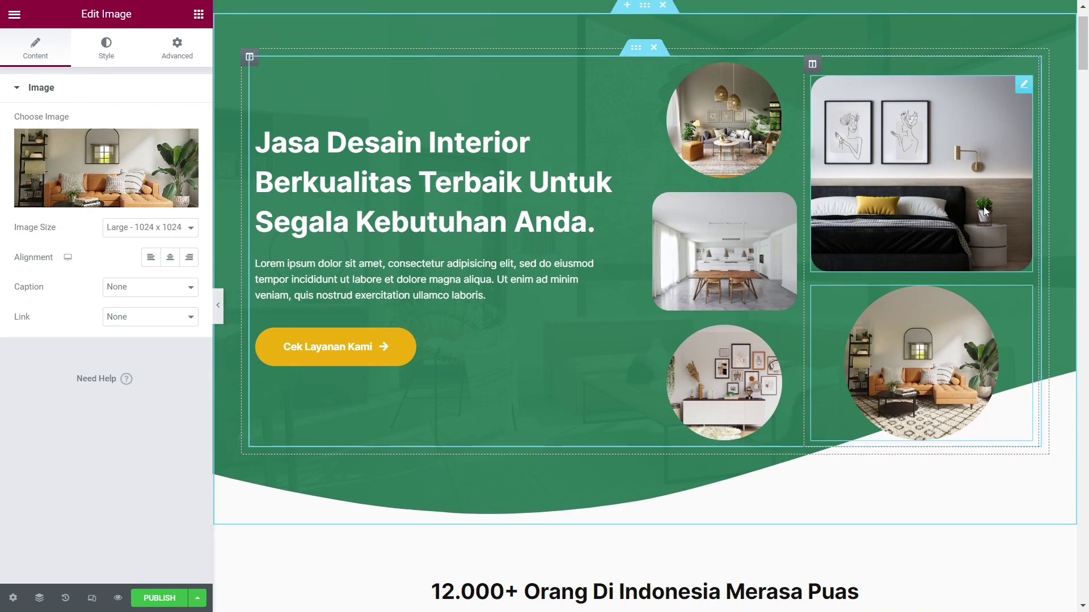
scroll(987, 153, "up", 2)
scroll(988, 98, "down", 5)
scroll(958, 146, "up", 4)
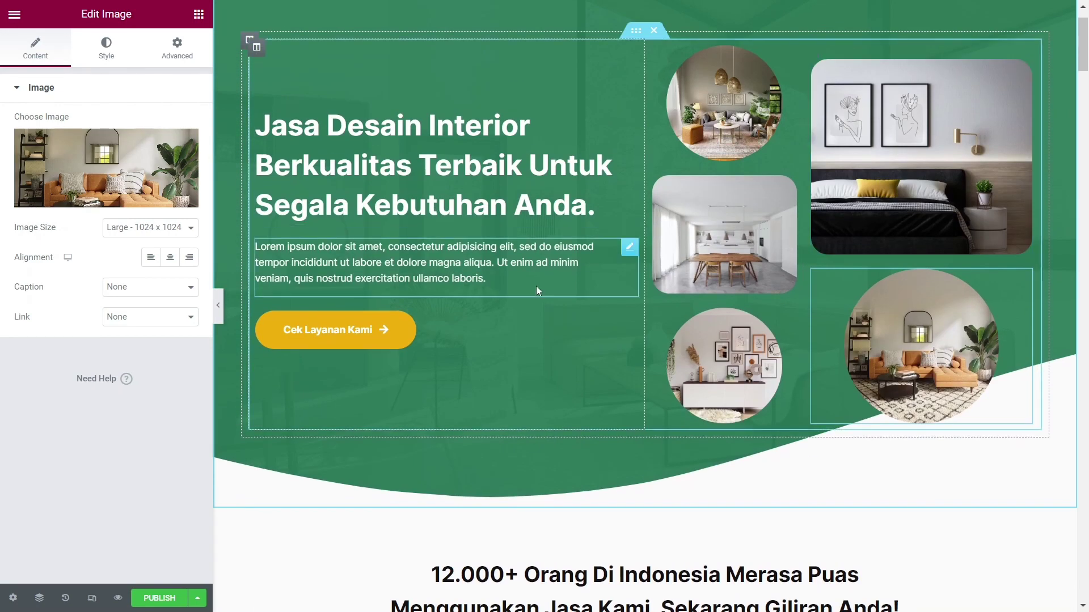
scroll(538, 291, "up", 3)
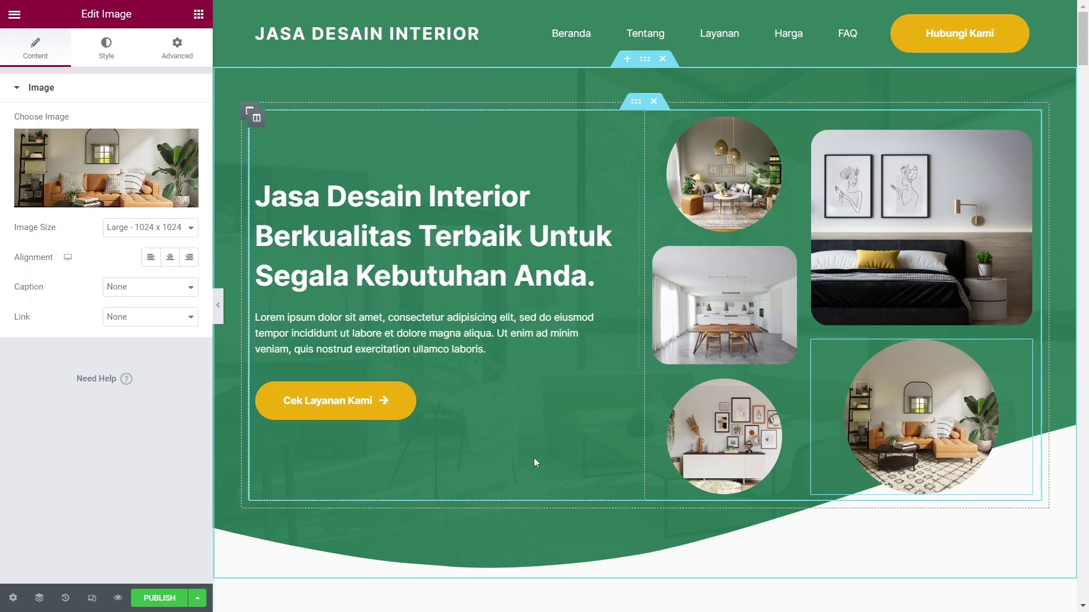
- Replace the hero section's background overlay image with umaxneh4gha.jpg from the media library
left_click(645, 60)
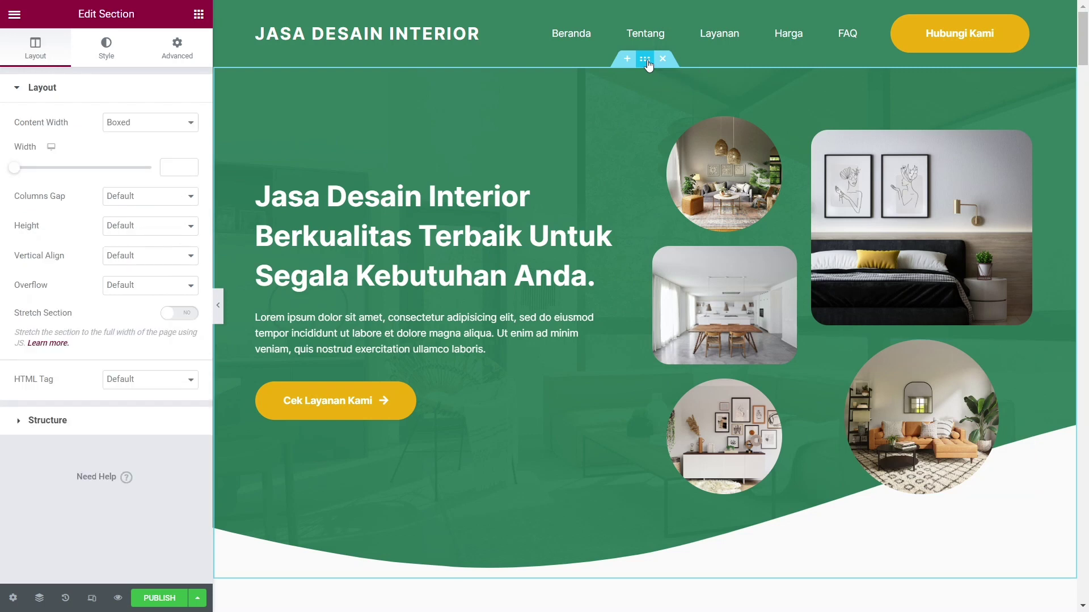
left_click(108, 45)
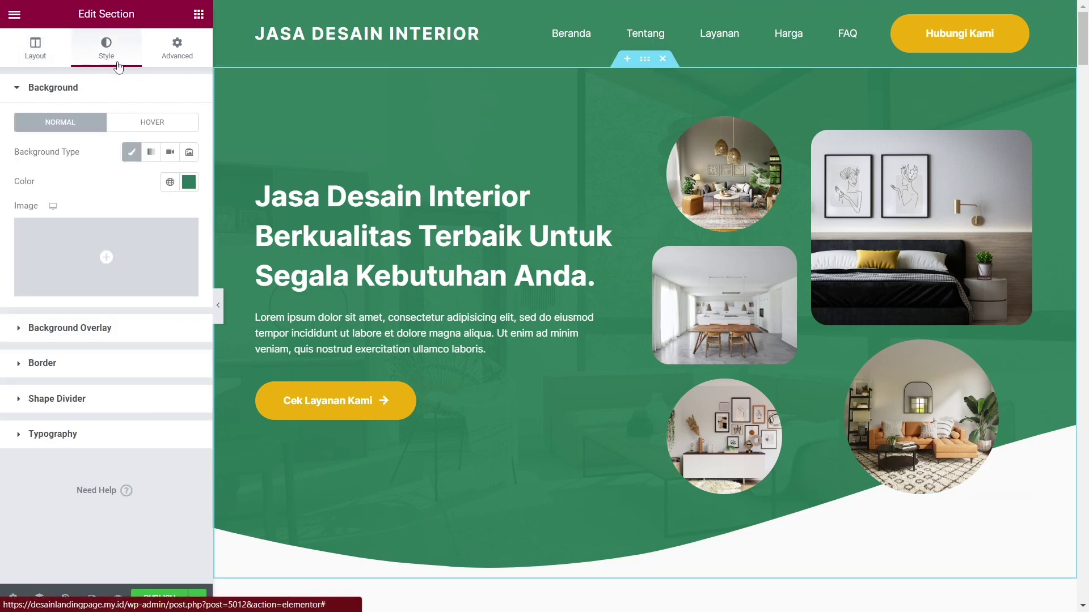
left_click(65, 329)
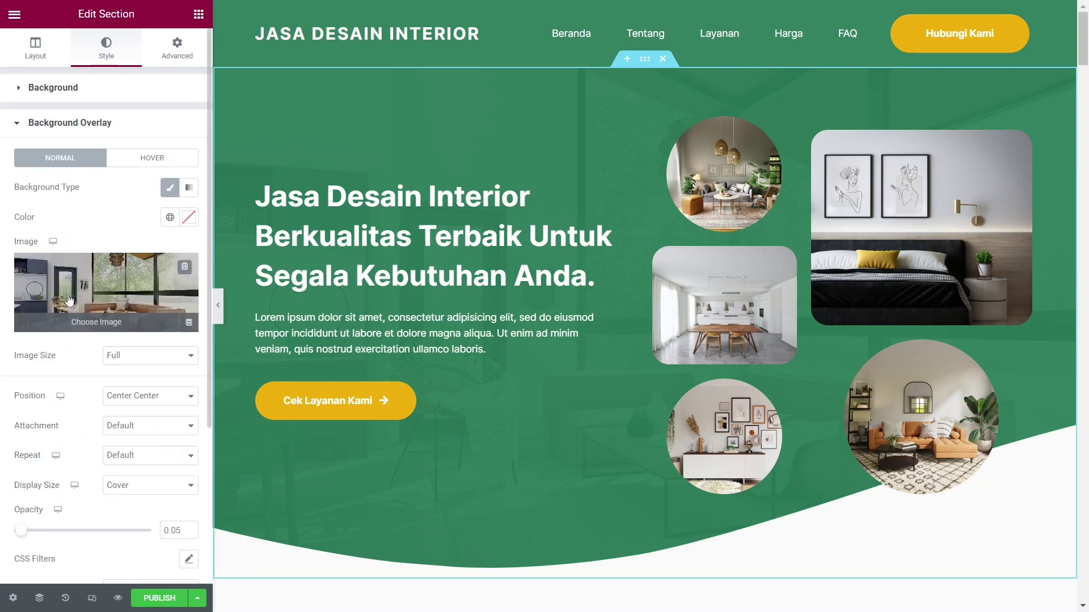
left_click(101, 318)
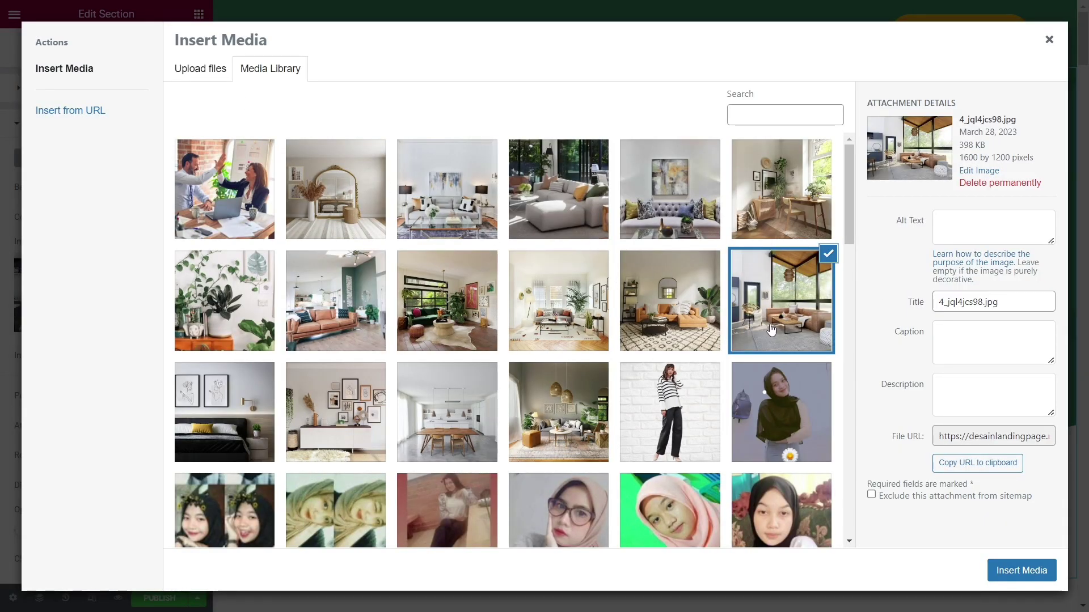
left_click(675, 314)
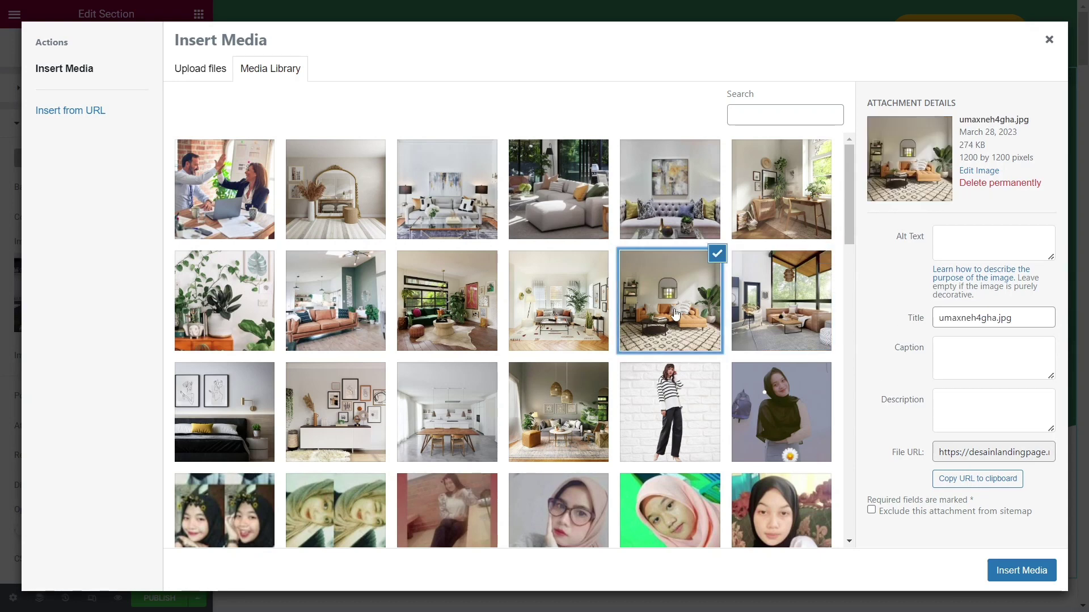
left_click(1015, 571)
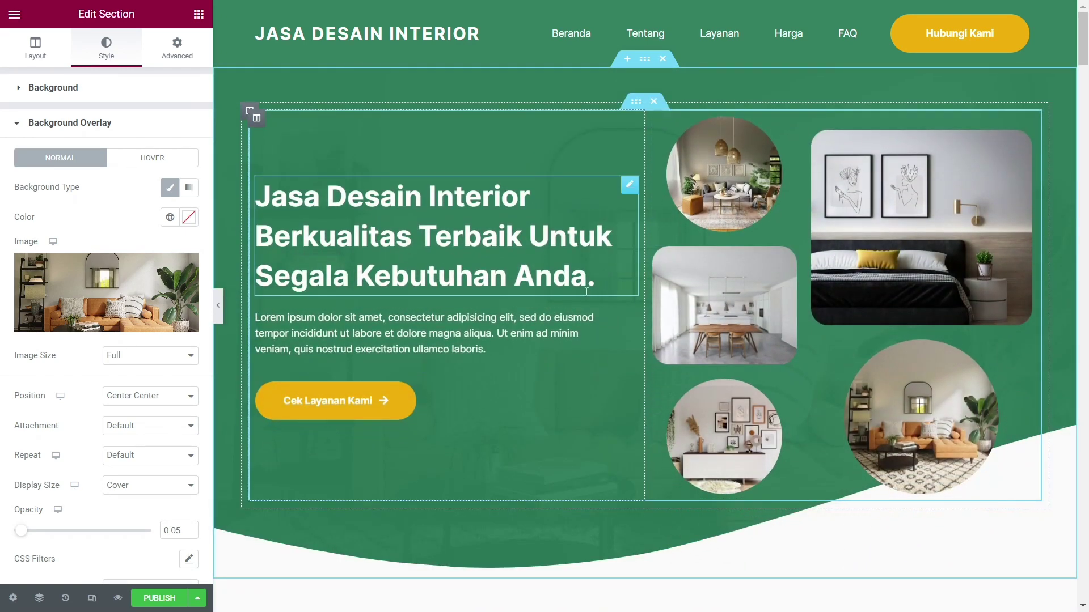
- Look through the testimonials and the "Kendala Yang Sering Terjadi" section, and check the settings of that section's heading
scroll(686, 271, "down", 7)
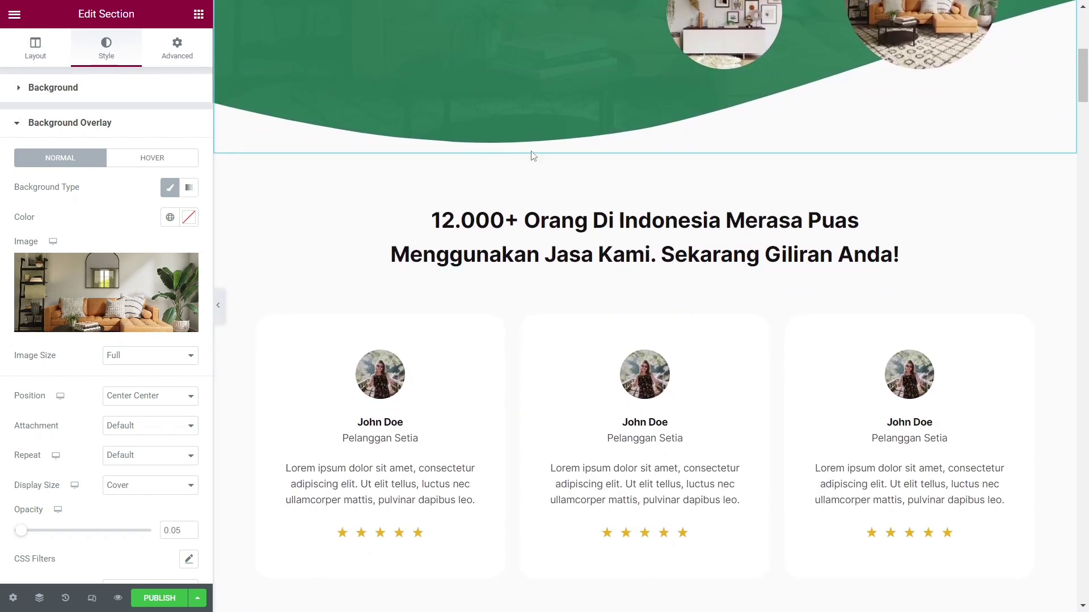
scroll(532, 156, "down", 1)
scroll(698, 194, "down", 1)
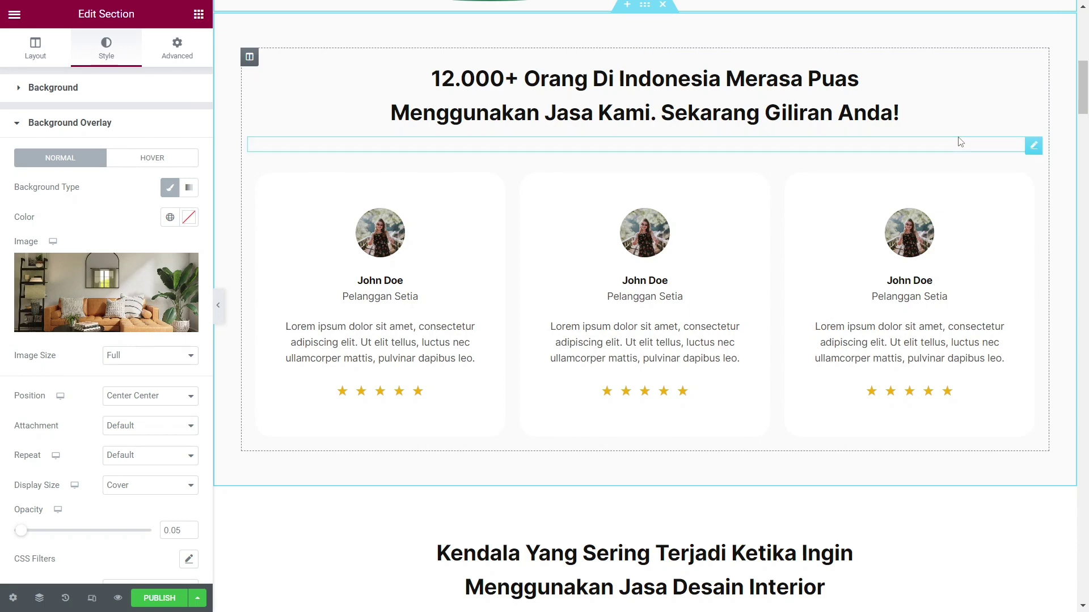
left_click_drag(1085, 107, 1085, 137)
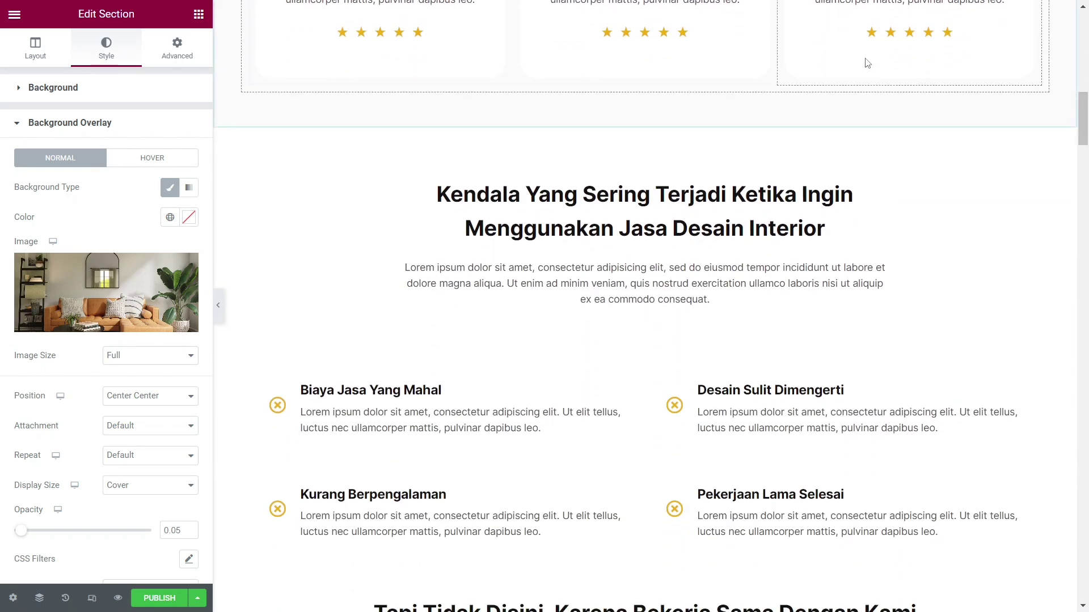
scroll(822, 129, "down", 3)
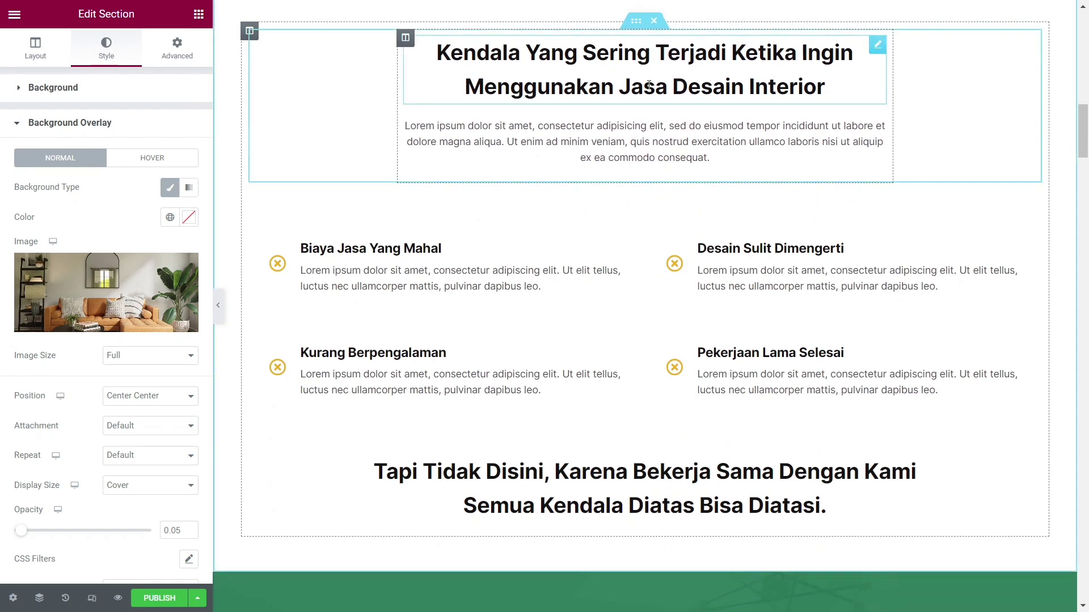
left_click(731, 88)
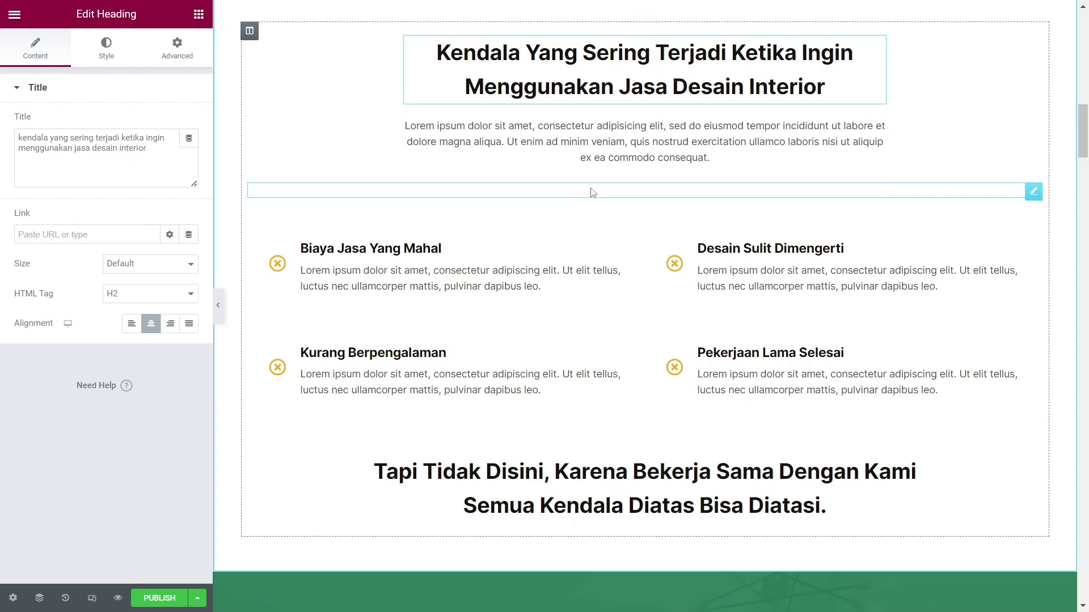
scroll(591, 189, "down", 3)
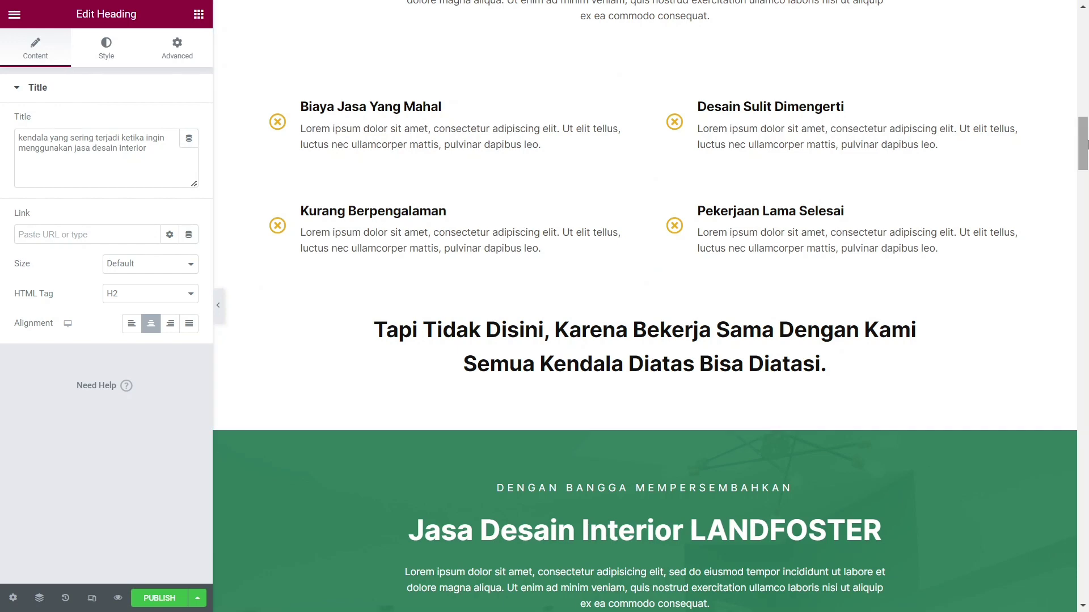
mouse_move(1086, 143)
left_mouse_down()
mouse_move(1086, 156)
mouse_move(1086, 134)
left_mouse_up()
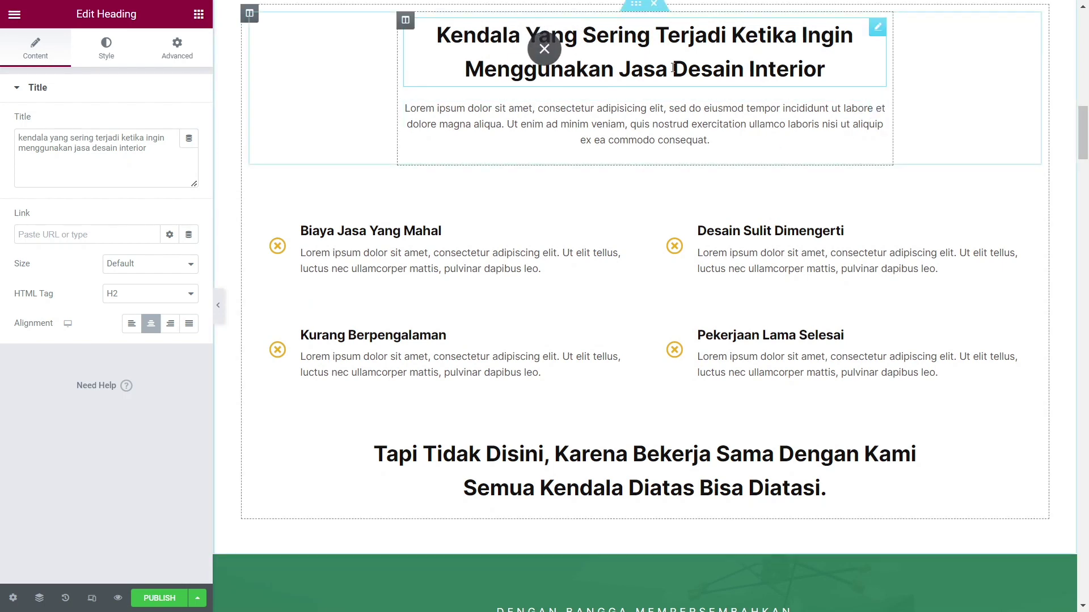
scroll(636, 119, "down", 3)
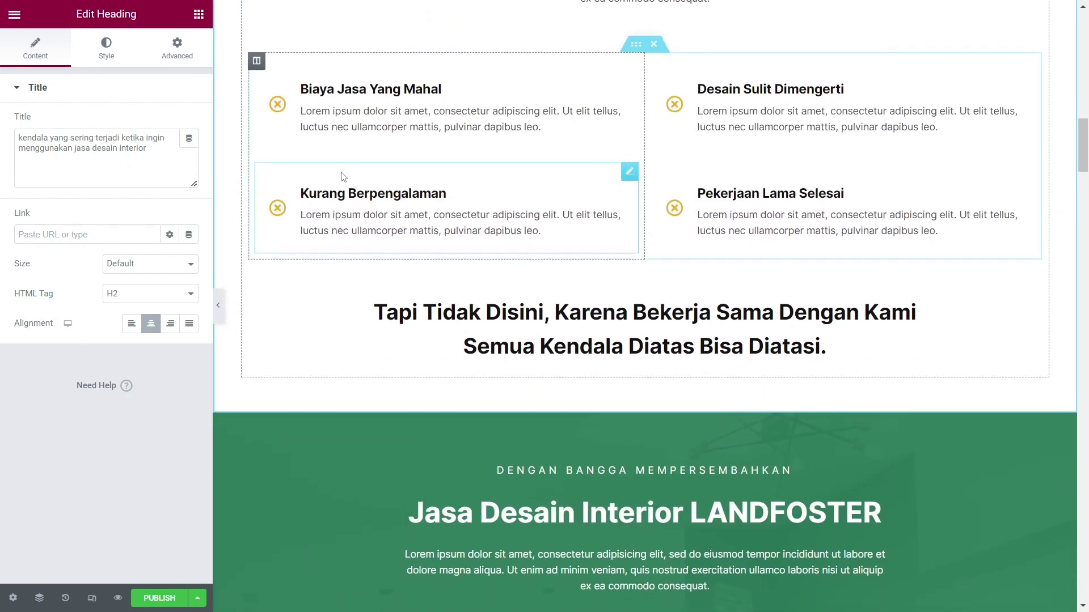
- Examine the content settings of the "Biaya Jasa Yang Mahal" and "Desain Sulit Dimengerti" icon boxes
left_click(526, 124)
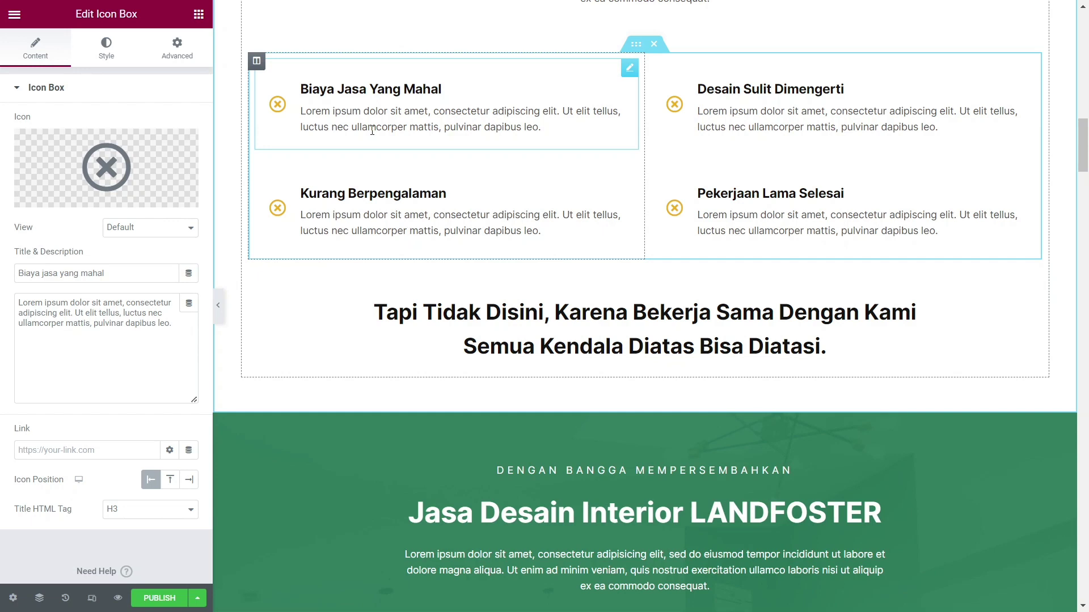
left_click(783, 127)
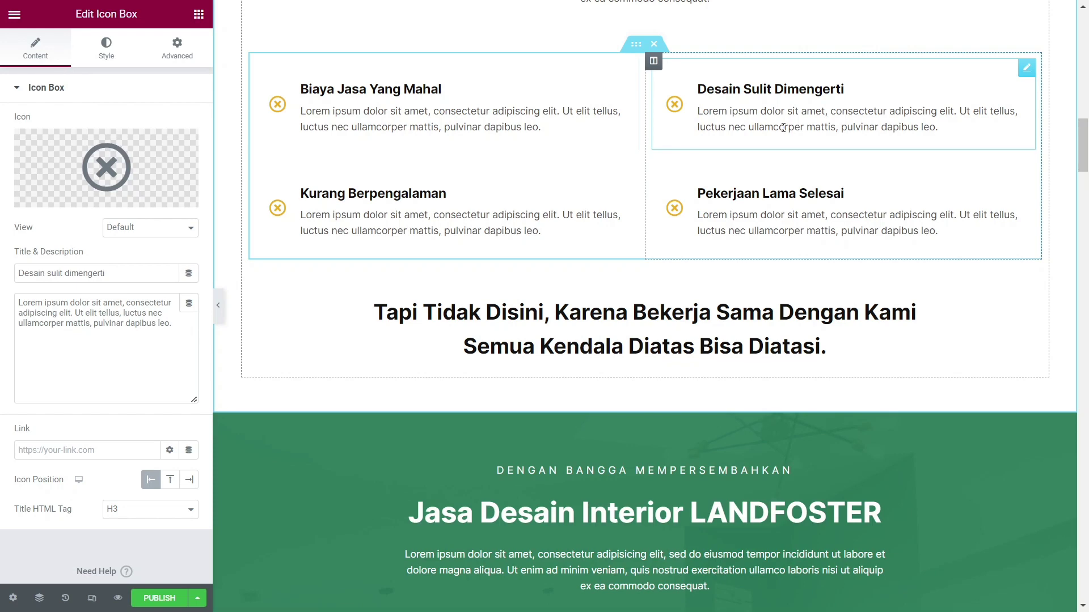
scroll(966, 208, "down", 4)
scroll(717, 198, "up", 7)
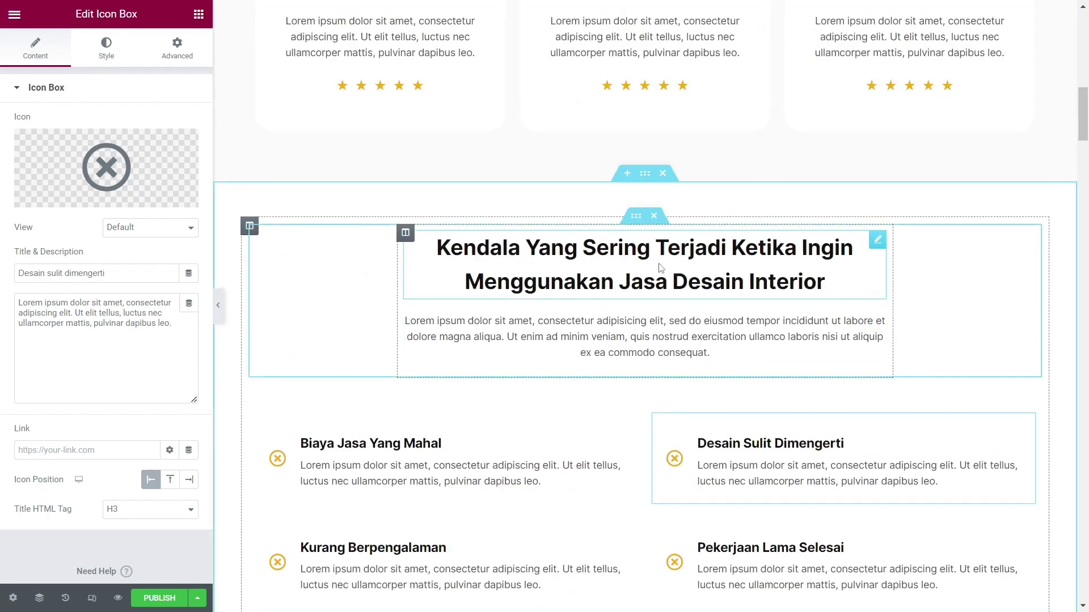
- Check the editable title and the description paragraph of the "Kendala Yang Sering Terjadi" section
left_click(660, 268)
left_click_drag(153, 170, 36, 118)
left_click(626, 337)
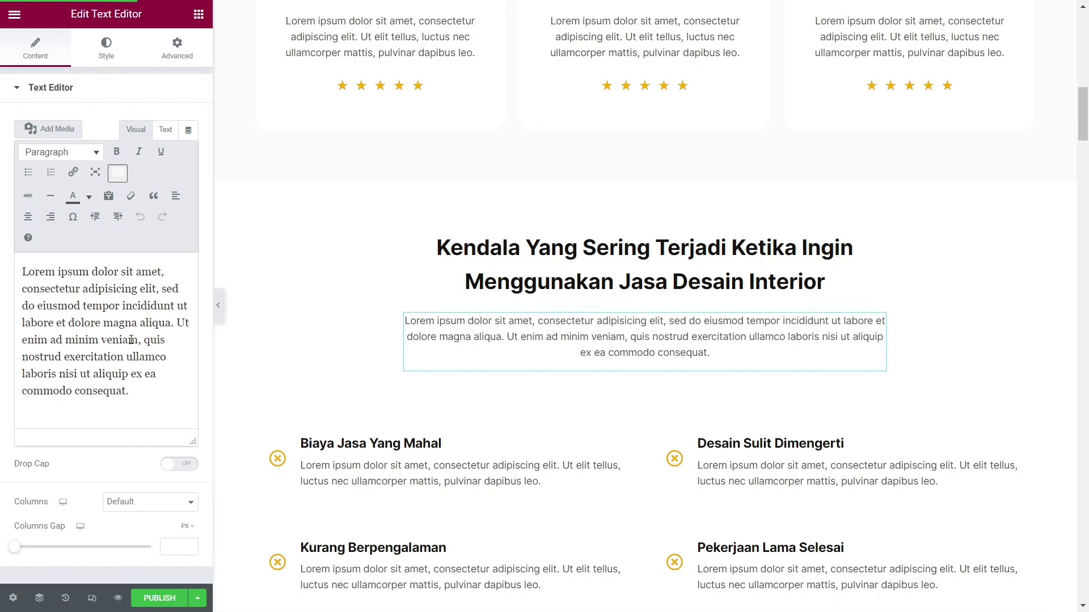
left_click_drag(149, 378, 55, 272)
scroll(501, 397, "down", 2)
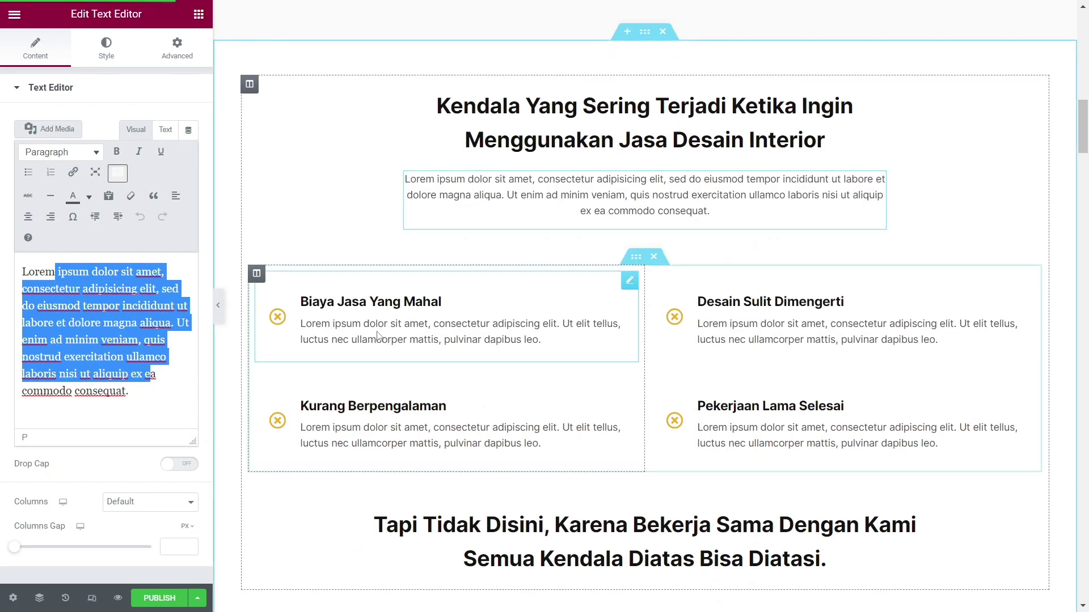
- Replace the text from "sum dolor" through "pulvinar d" in the "Biaya Jasa Yang Mahal" icon box description with "`1"
left_click(378, 335)
left_click_drag(105, 274, 27, 253)
left_click_drag(128, 323, 52, 303)
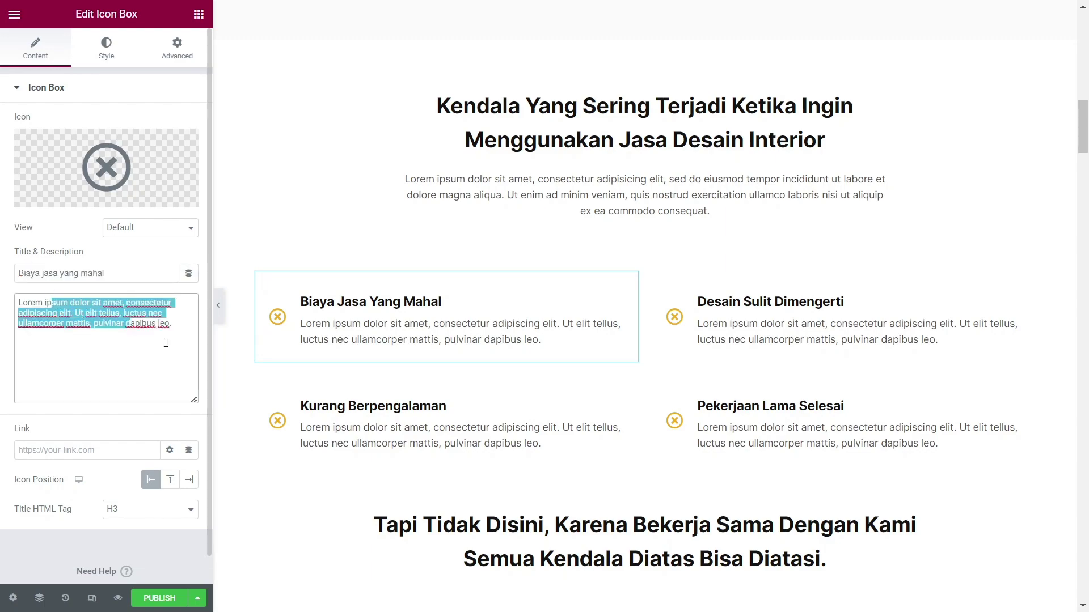
scroll(718, 423, "down", 5)
scroll(718, 423, "down", 5)
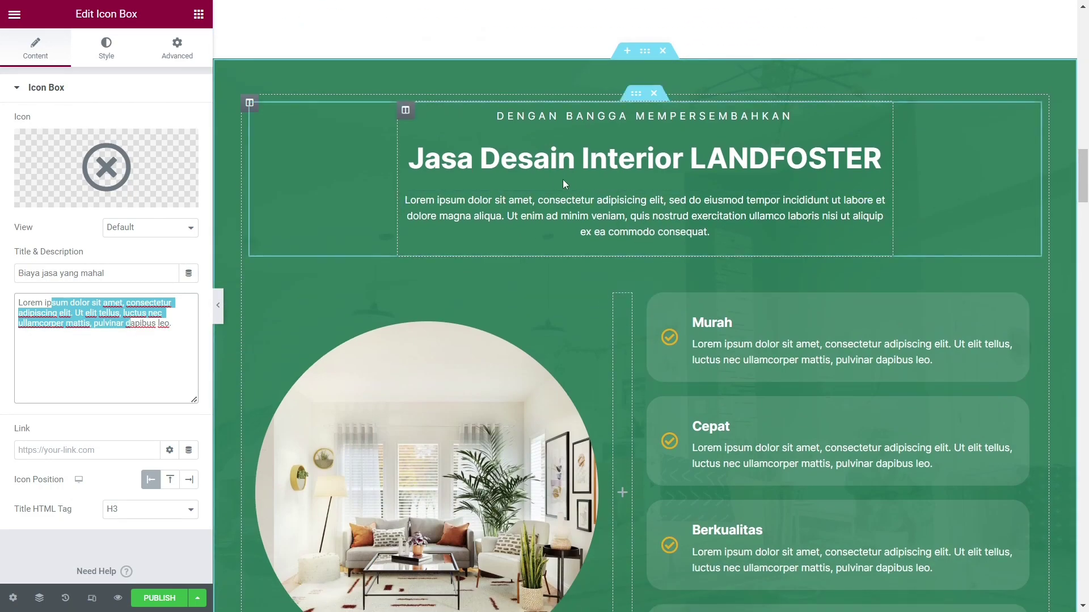
scroll(724, 267, "up", 7)
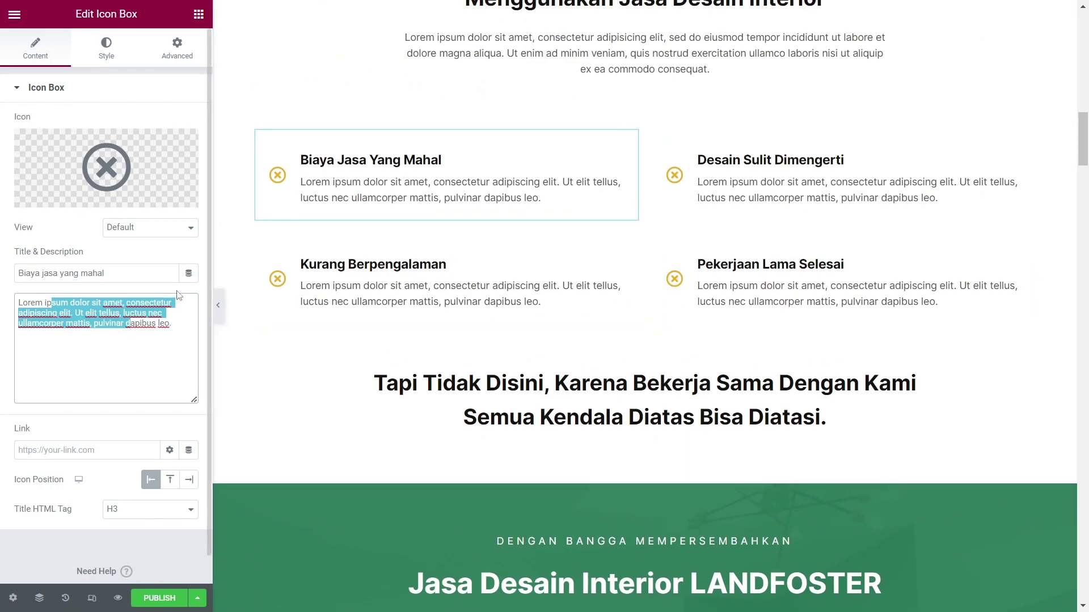
type("`1")
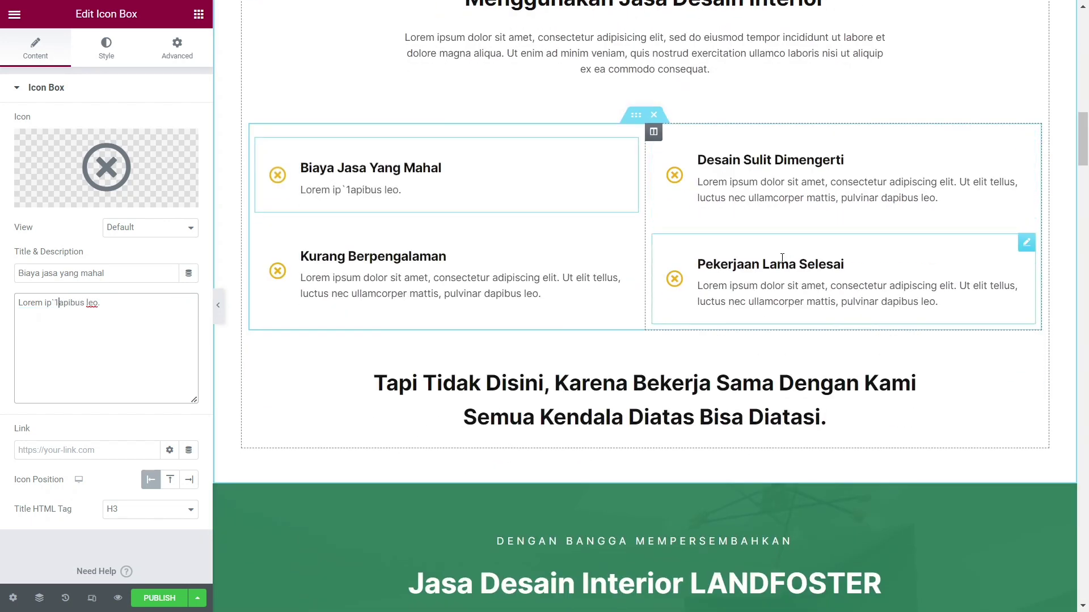
- Open the "Tapi Tidak Disini" heading at the end of the Kendala section for editing
scroll(829, 287, "down", 4)
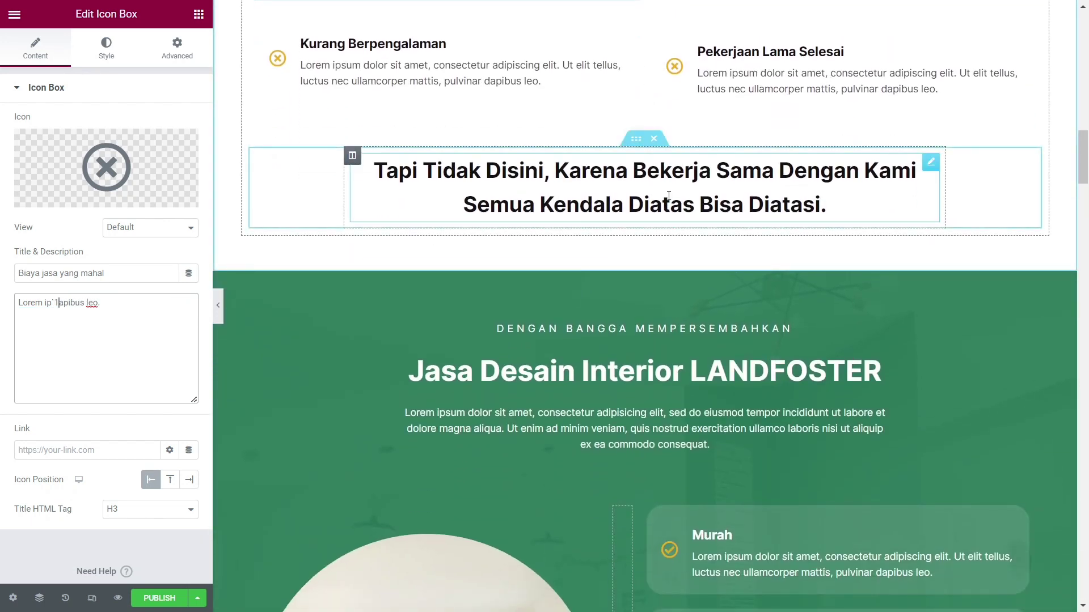
left_click(668, 195)
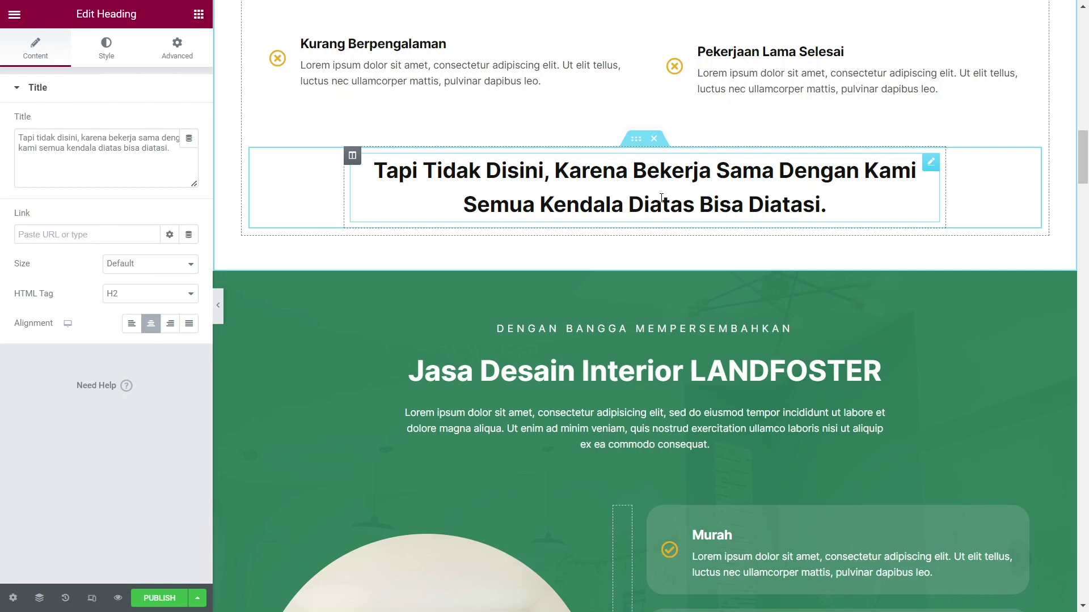
- Select the full title text of the "Tapi Tidak Disini" heading and review the Kendala section's icon boxes above it
left_click_drag(170, 148, 16, 137)
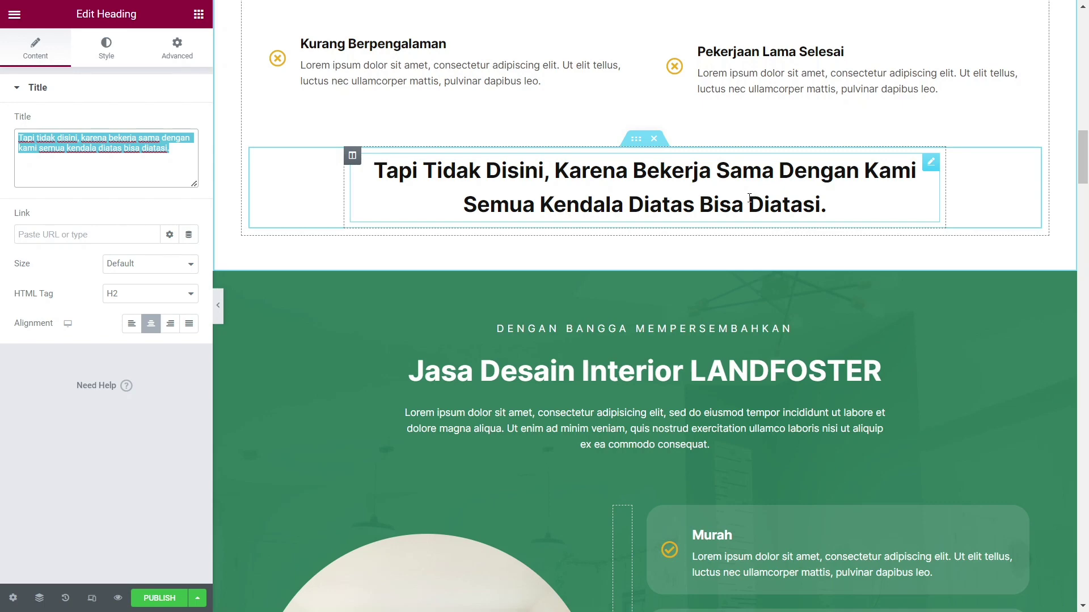
scroll(749, 196, "up", 5)
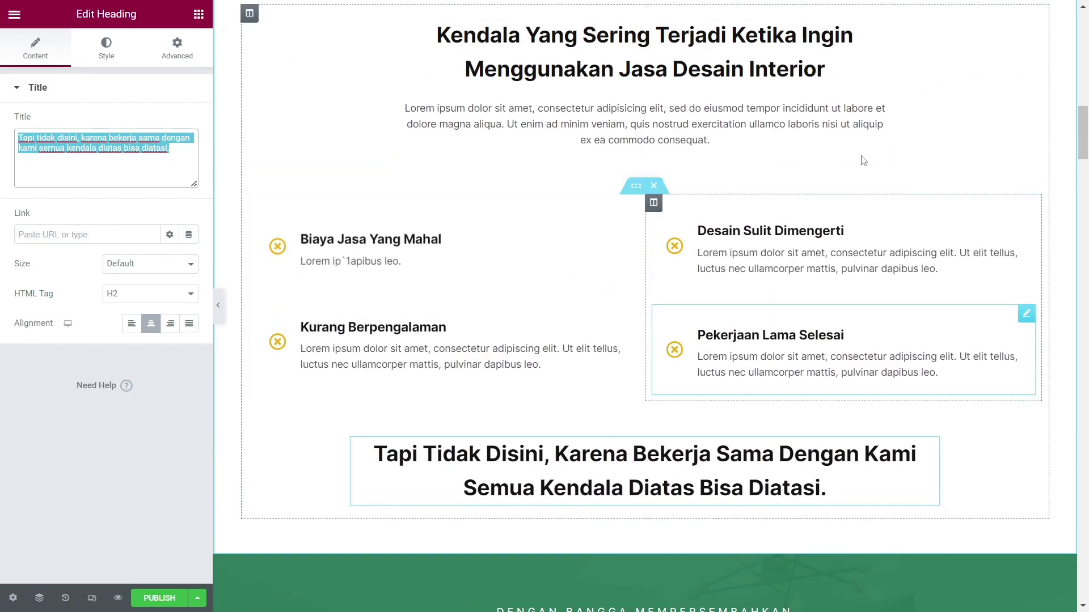
scroll(802, 365, "down", 4)
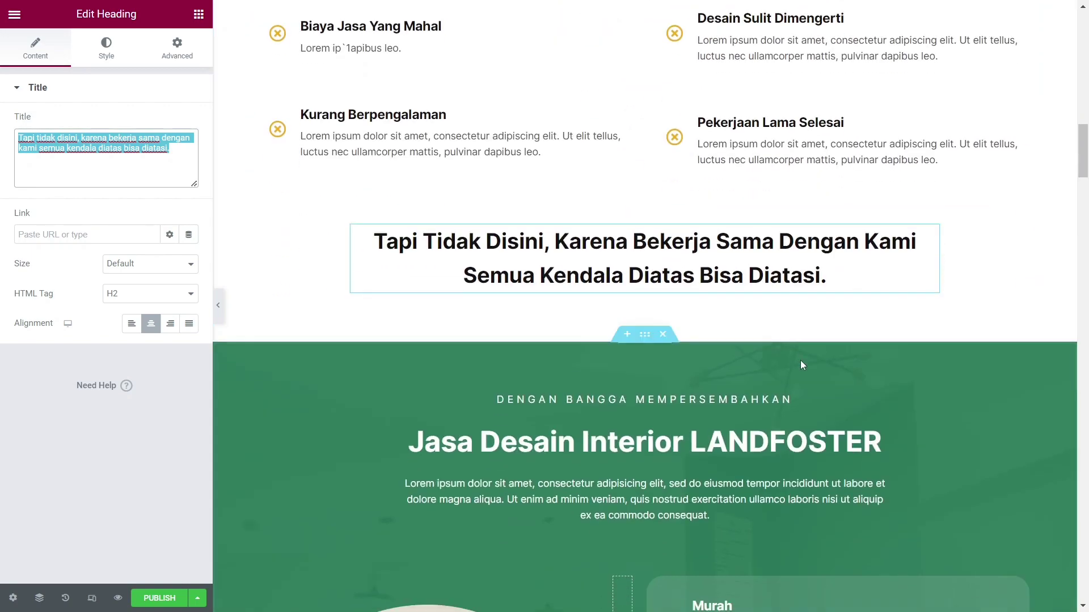
scroll(802, 365, "up", 7)
scroll(707, 228, "down", 12)
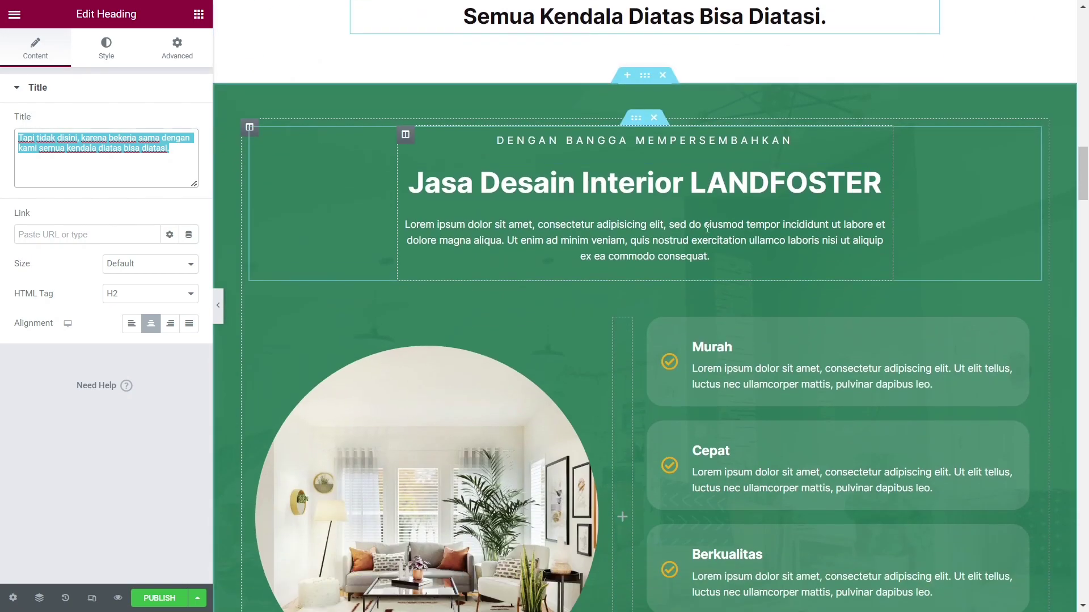
- Check the editable title and description paragraph of the "Jasa Desain Interior LANDFOSTER" section
scroll(707, 227, "down", 3)
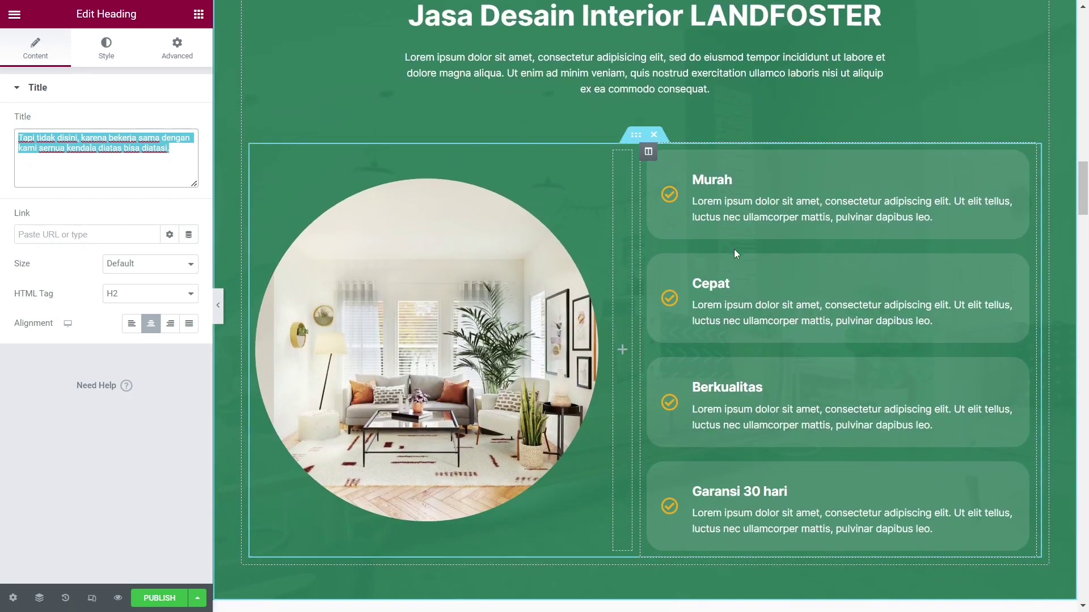
scroll(733, 253, "down", 3)
scroll(743, 301, "up", 4)
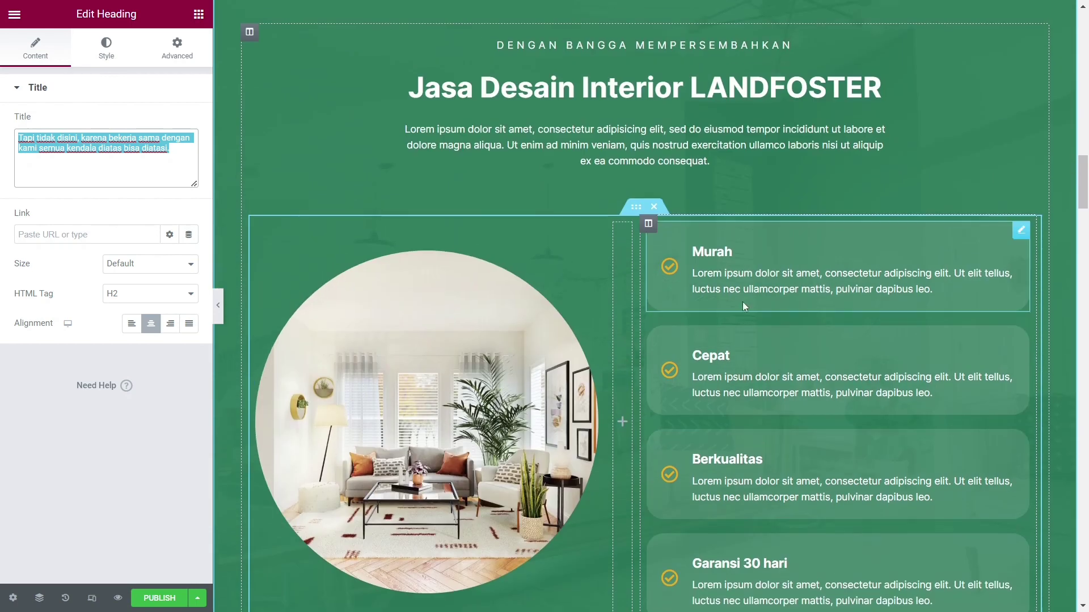
left_click(626, 84)
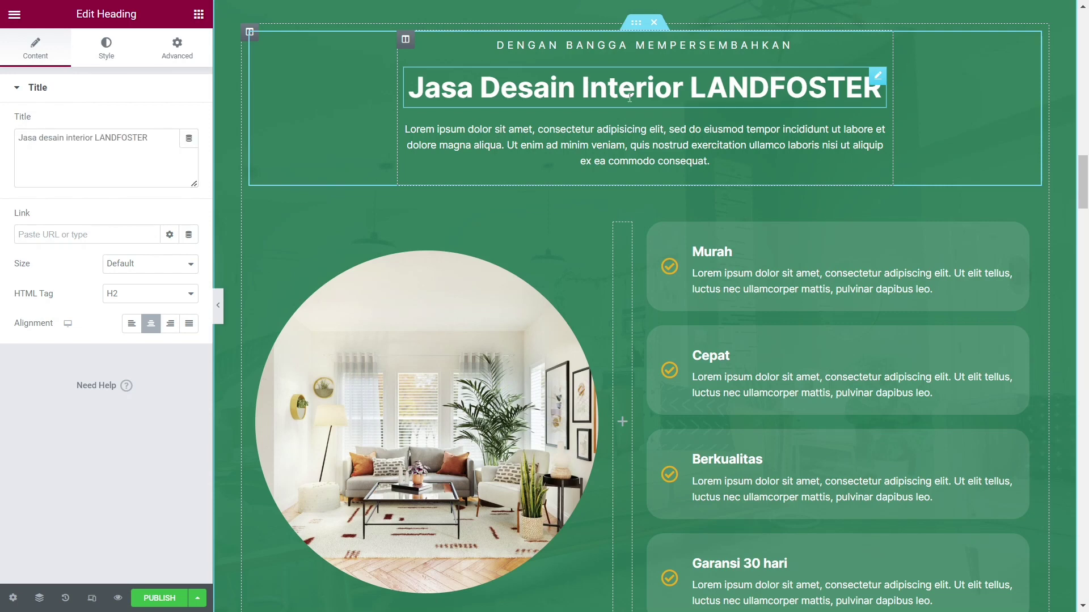
scroll(631, 102, "down", 1)
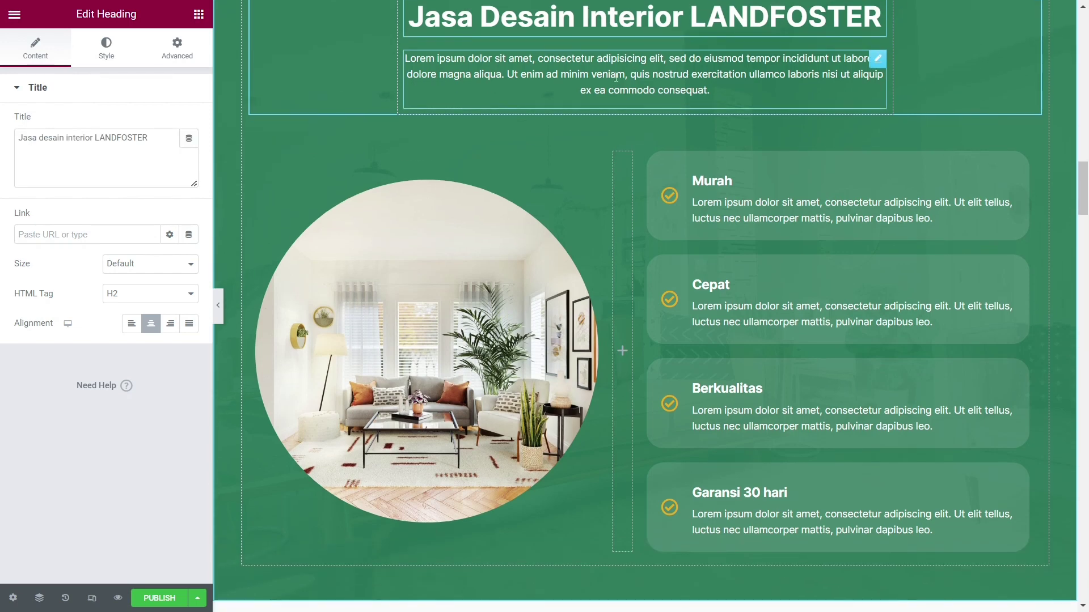
left_click(615, 77)
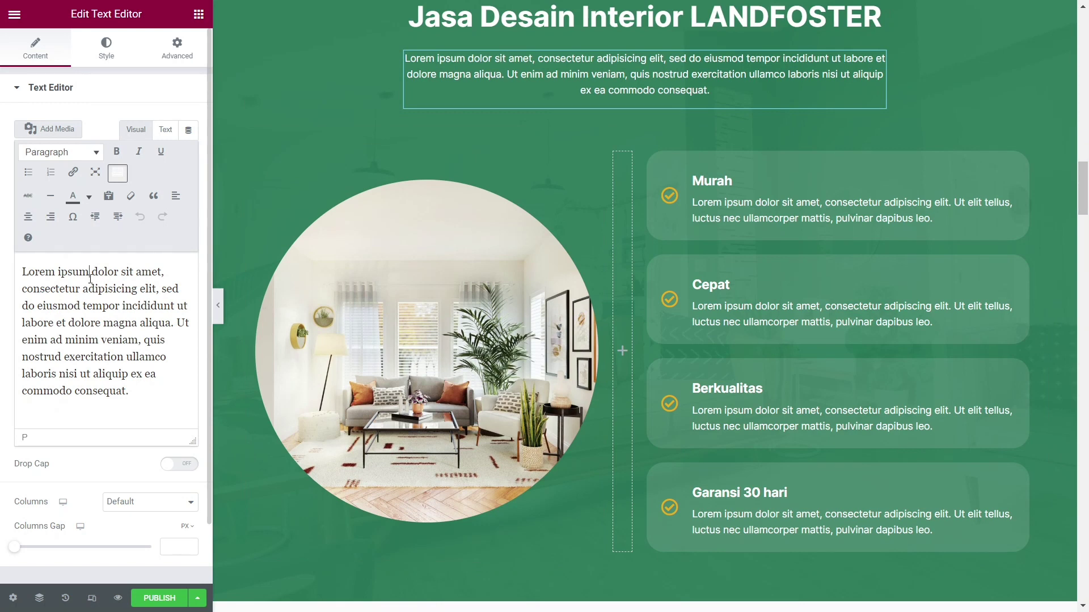
- Examine the content settings of the round living-room image and the "Murah", "Cepat", "Berkualitas" and "Garansi 30 hari" icon boxes
left_click(406, 330)
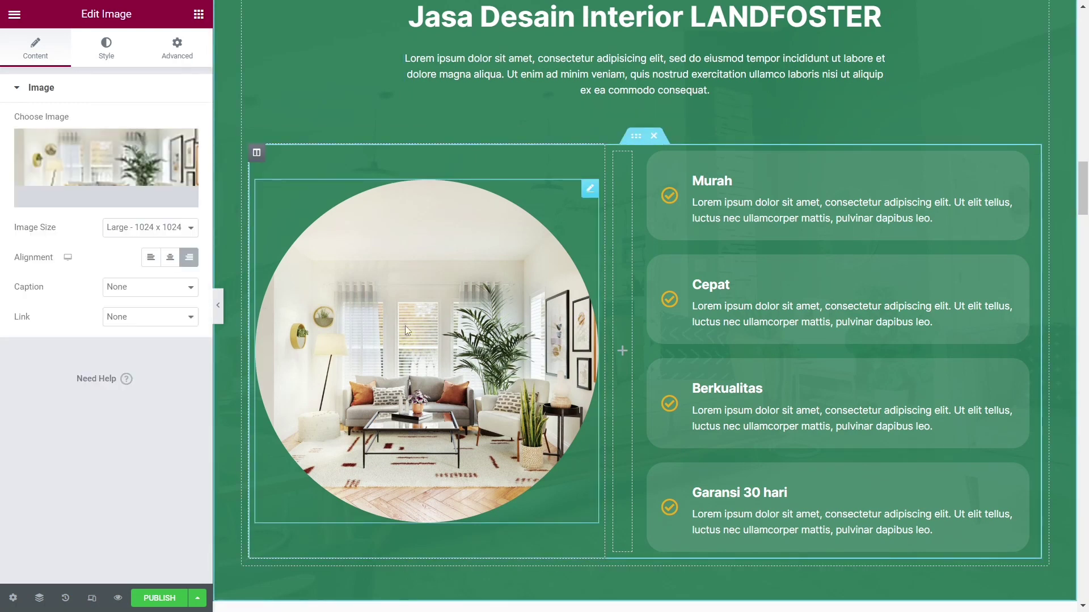
left_click(802, 201)
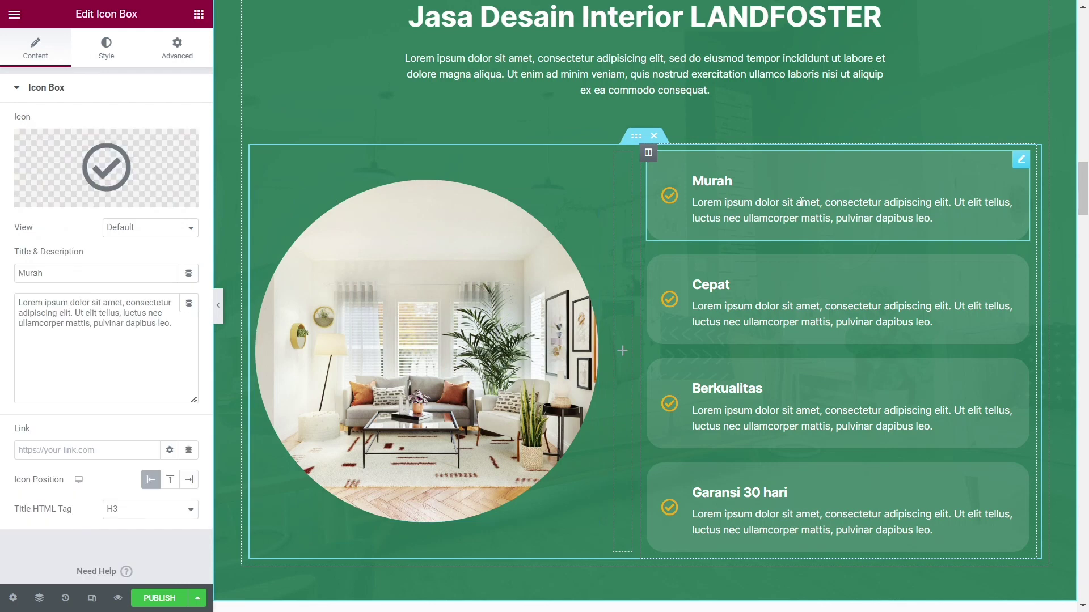
left_click(805, 309)
left_click(806, 408)
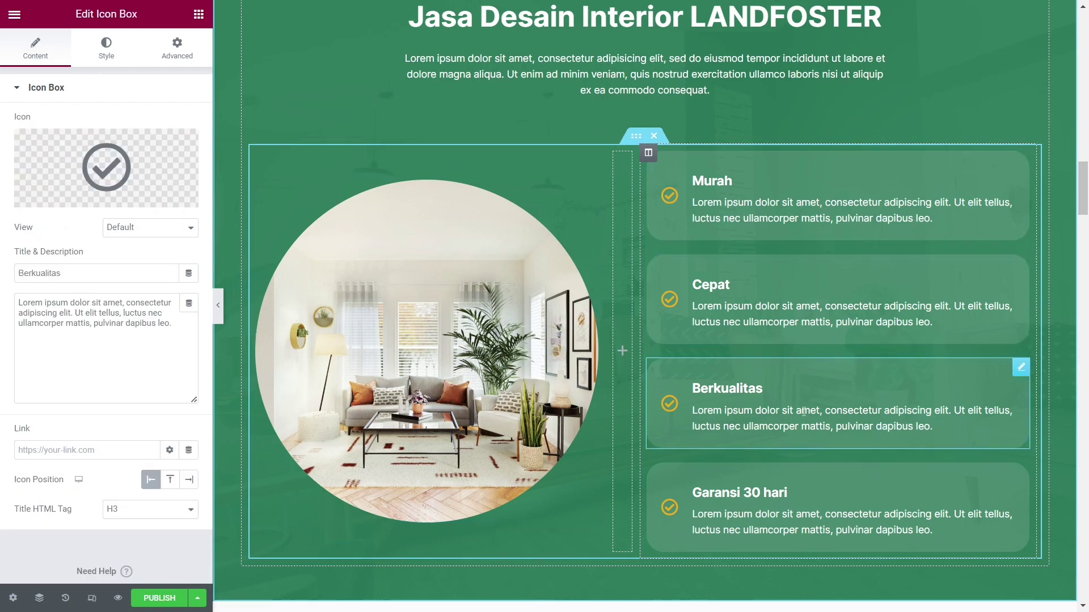
left_click(775, 526)
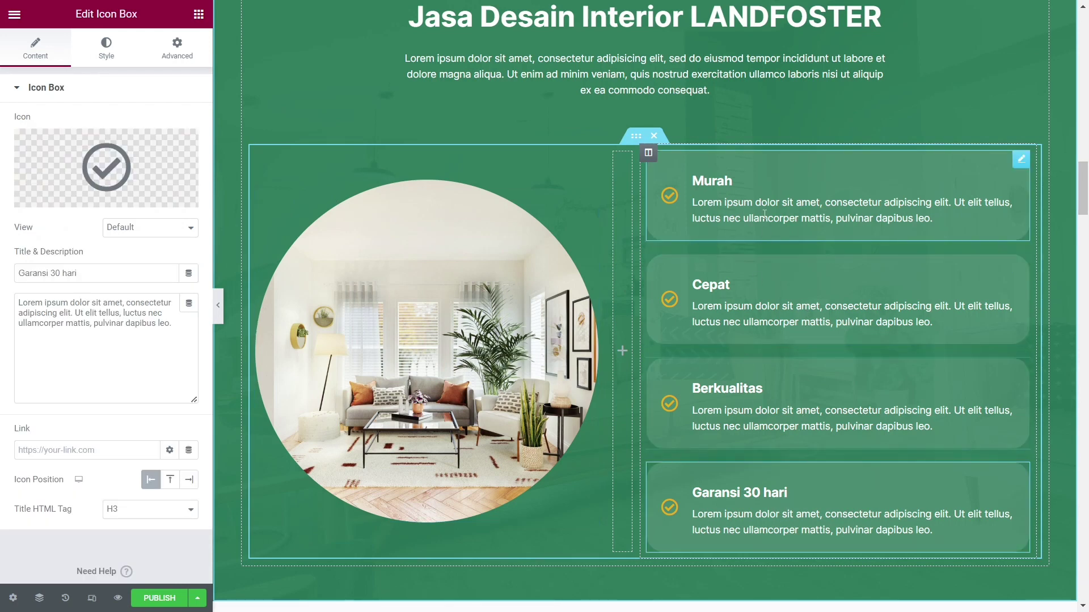
scroll(761, 220, "down", 5)
scroll(759, 219, "up", 3)
scroll(760, 218, "up", 3)
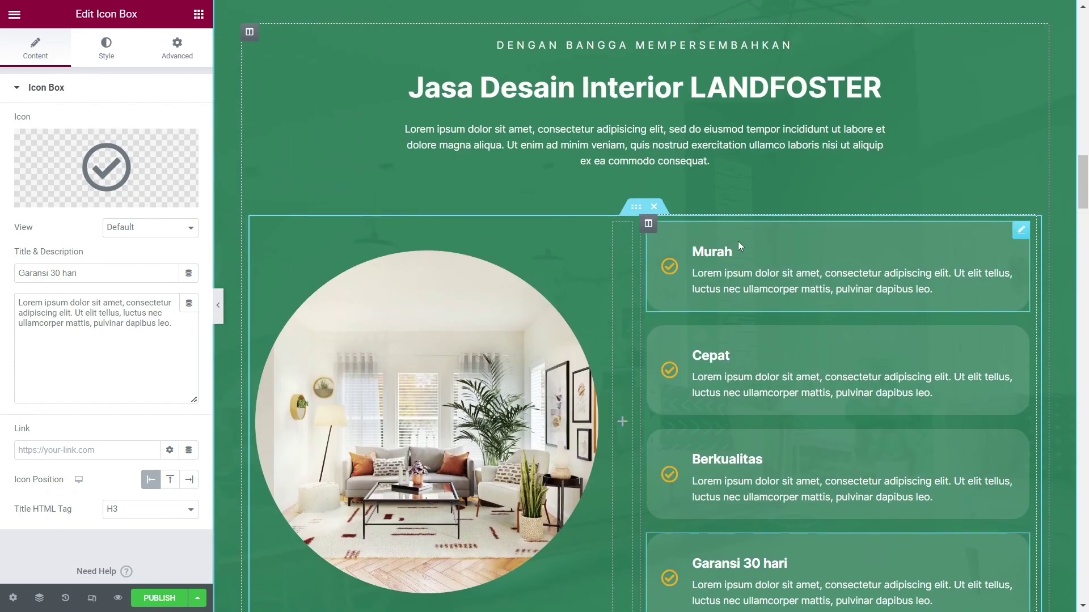
scroll(783, 248, "down", 2)
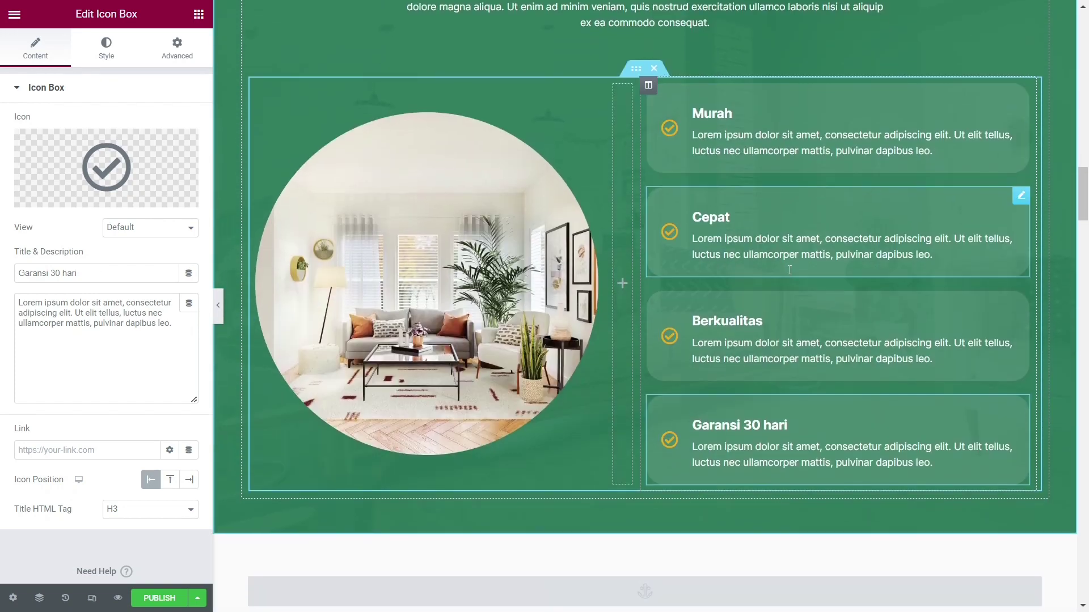
scroll(907, 419, "up", 4)
- Review the "Layanan Jasa Kami" section with its heading, description and four interior service boxes
scroll(913, 368, "down", 12)
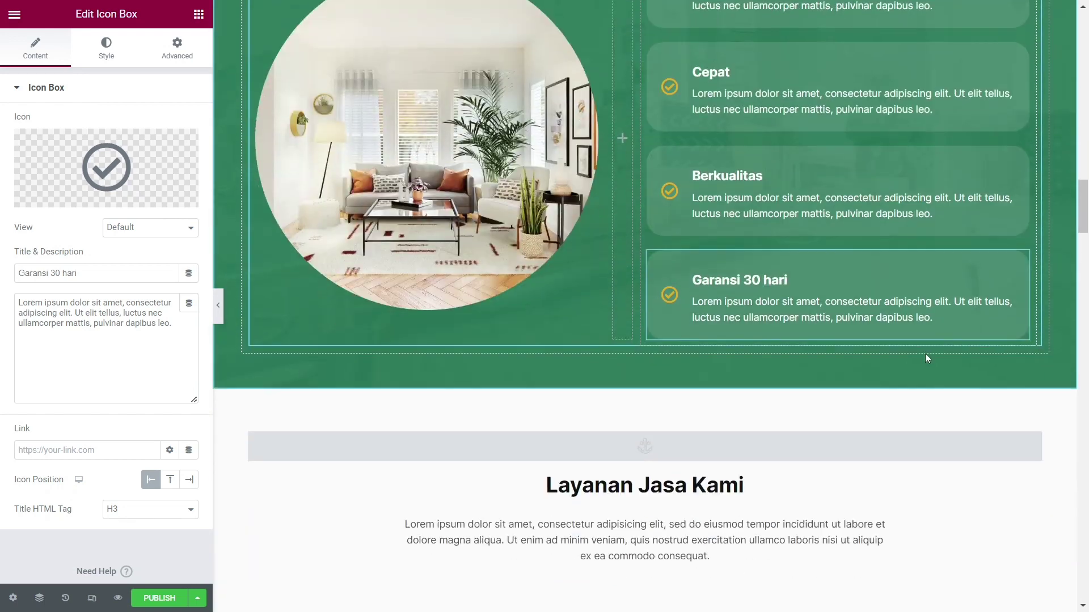
scroll(652, 226, "down", 3)
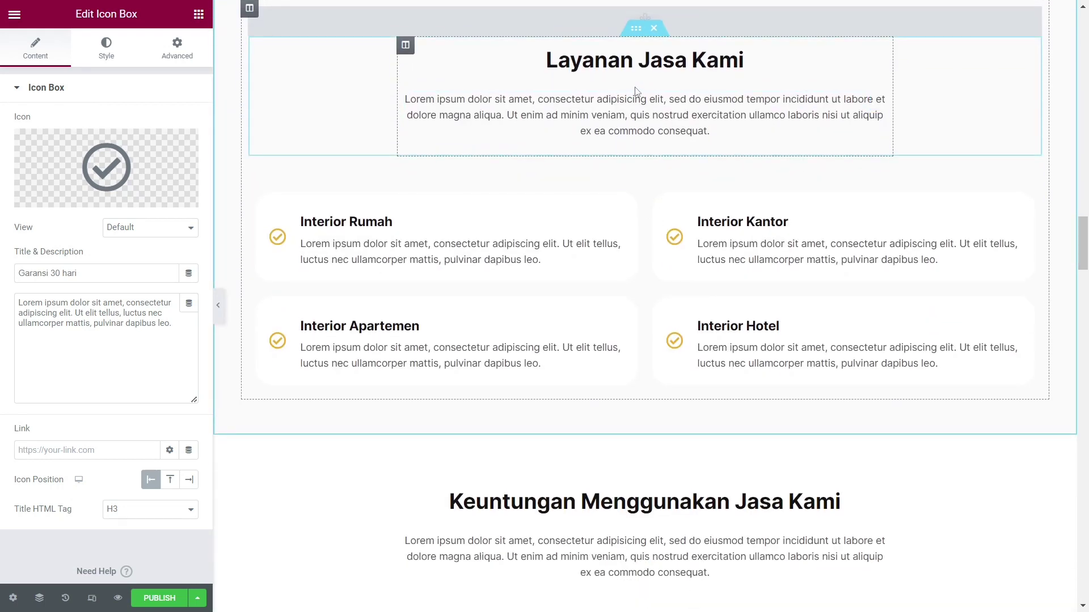
scroll(831, 303, "down", 1)
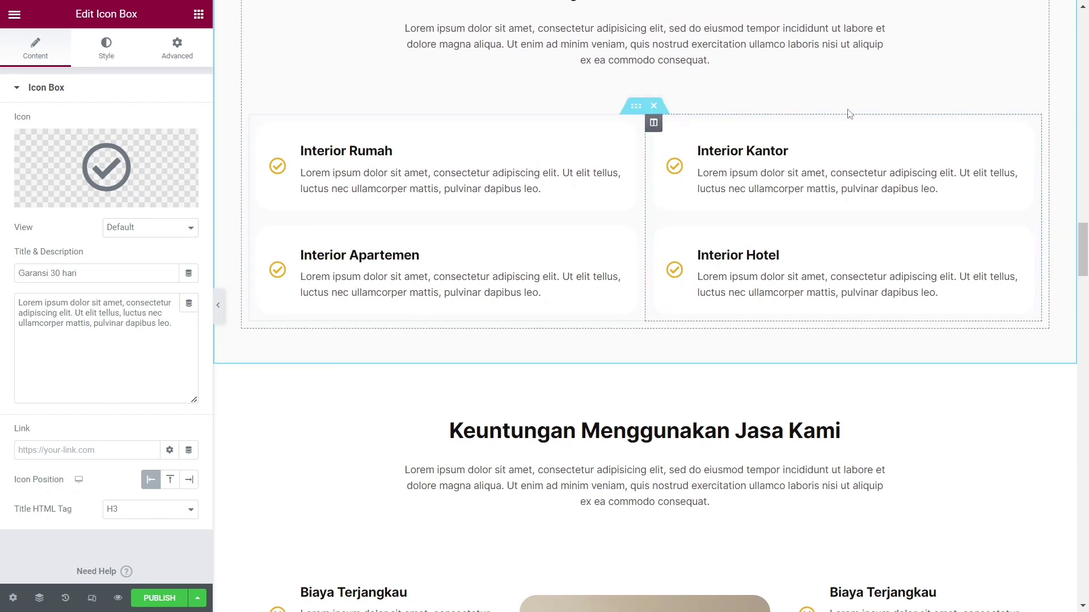
scroll(614, 210, "down", 2)
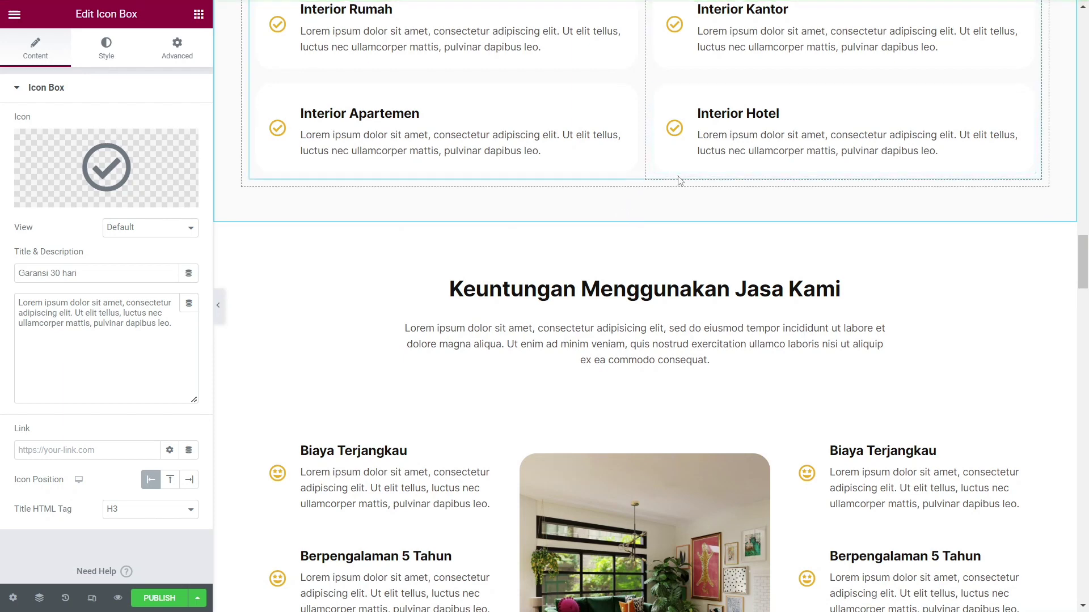
scroll(676, 182, "up", 5)
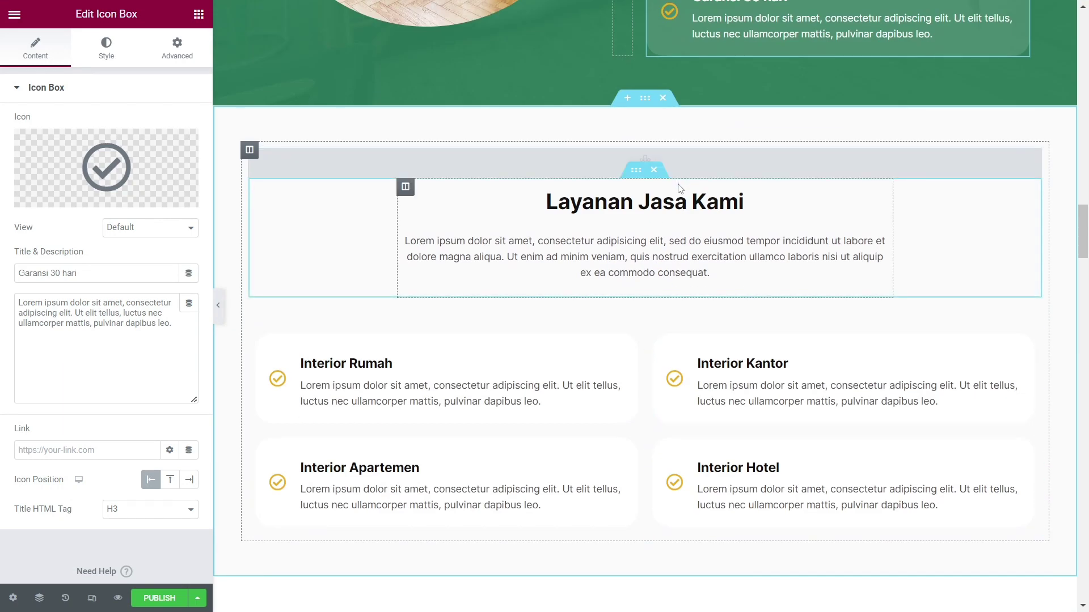
scroll(679, 186, "down", 7)
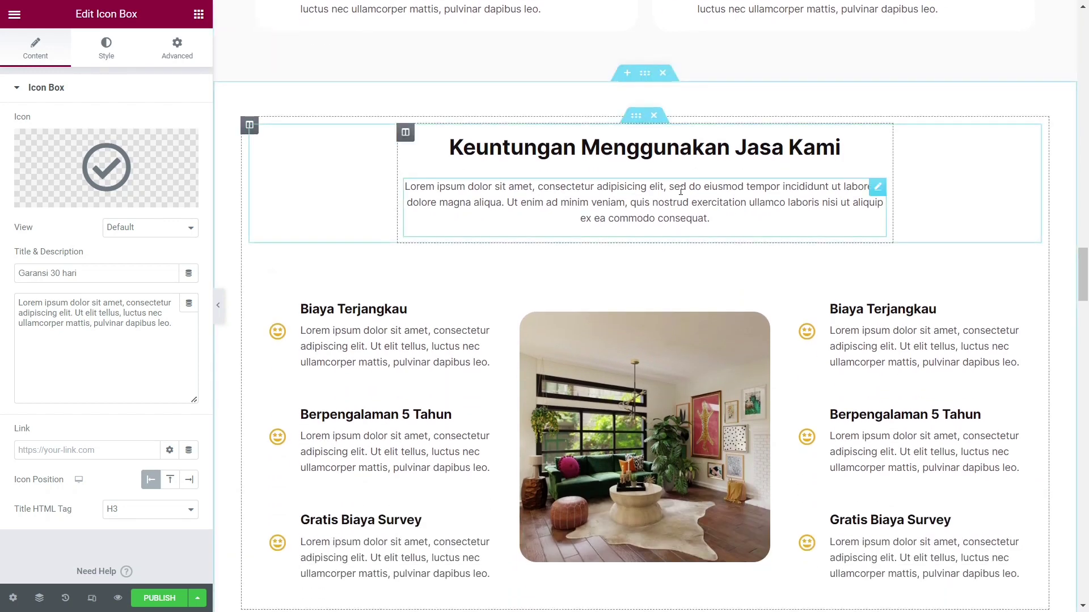
scroll(657, 189, "up", 4)
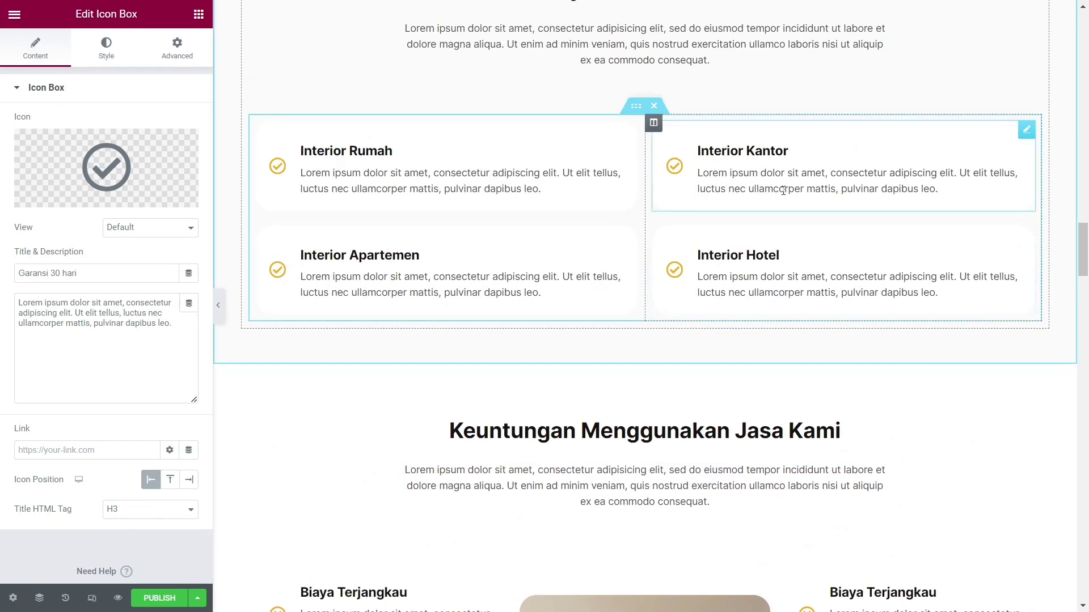
scroll(535, 112, "down", 2)
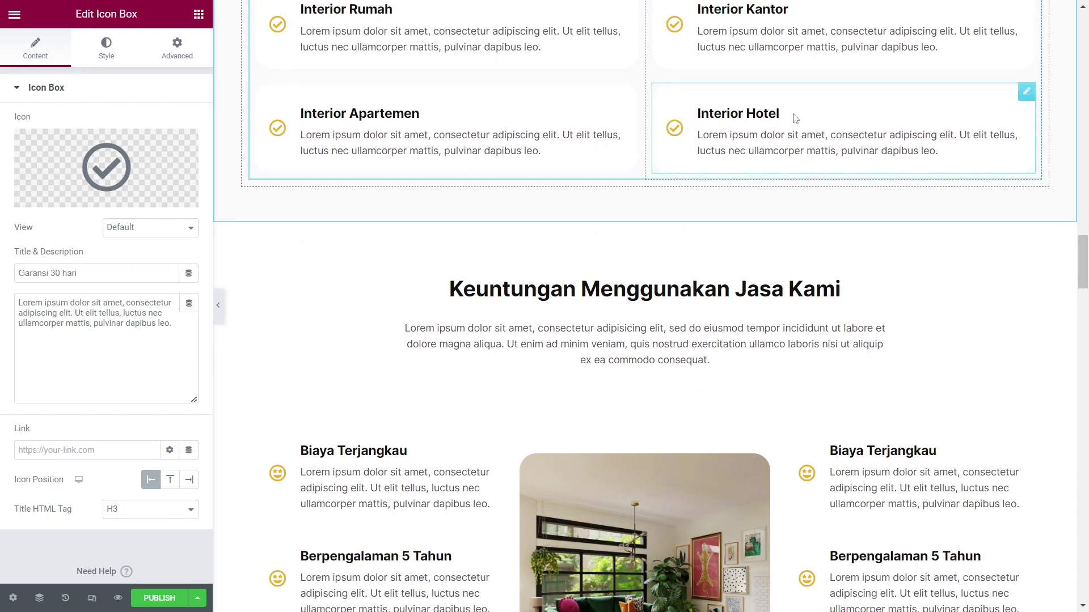
scroll(704, 125, "up", 2)
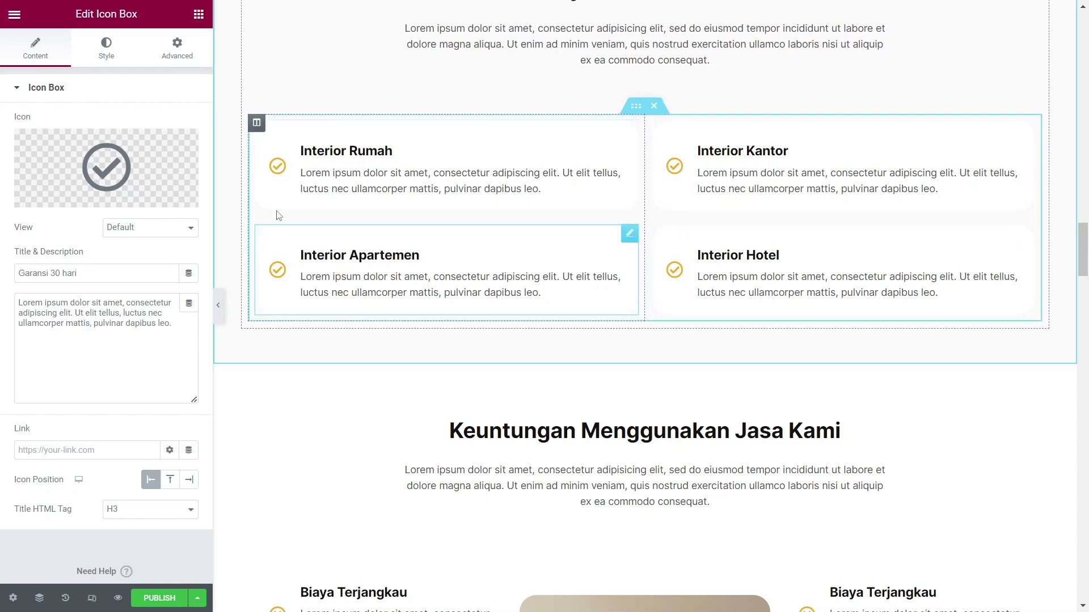
- Duplicate the inner section holding the four service boxes in the "Layanan Jasa Kami" section and review the copy
right_click(635, 107)
left_click(641, 137)
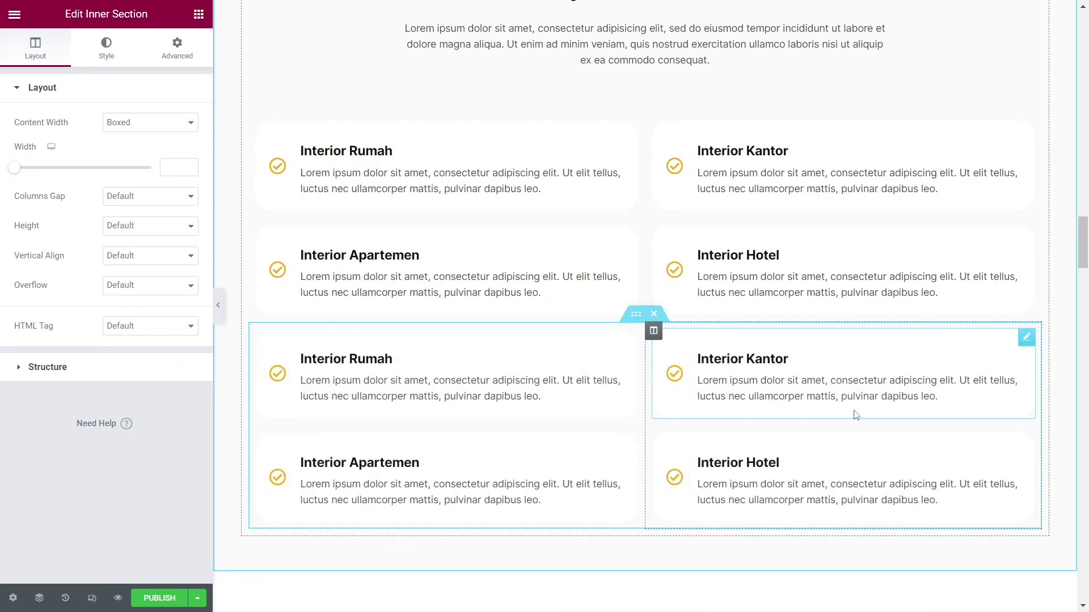
scroll(488, 340, "down", 2)
scroll(484, 338, "up", 2)
scroll(795, 213, "down", 3)
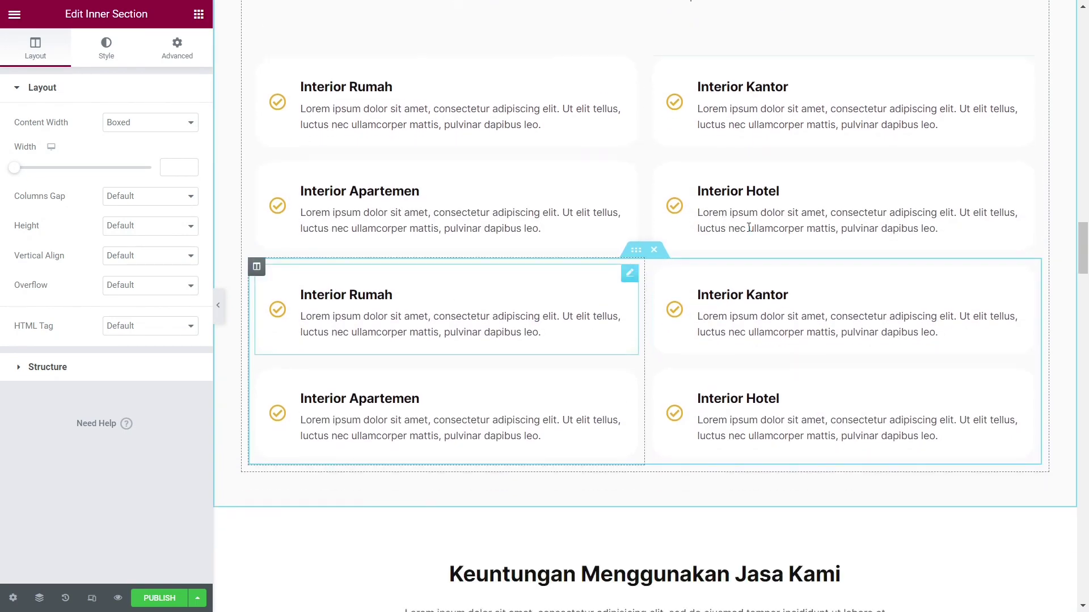
scroll(873, 255, "up", 3)
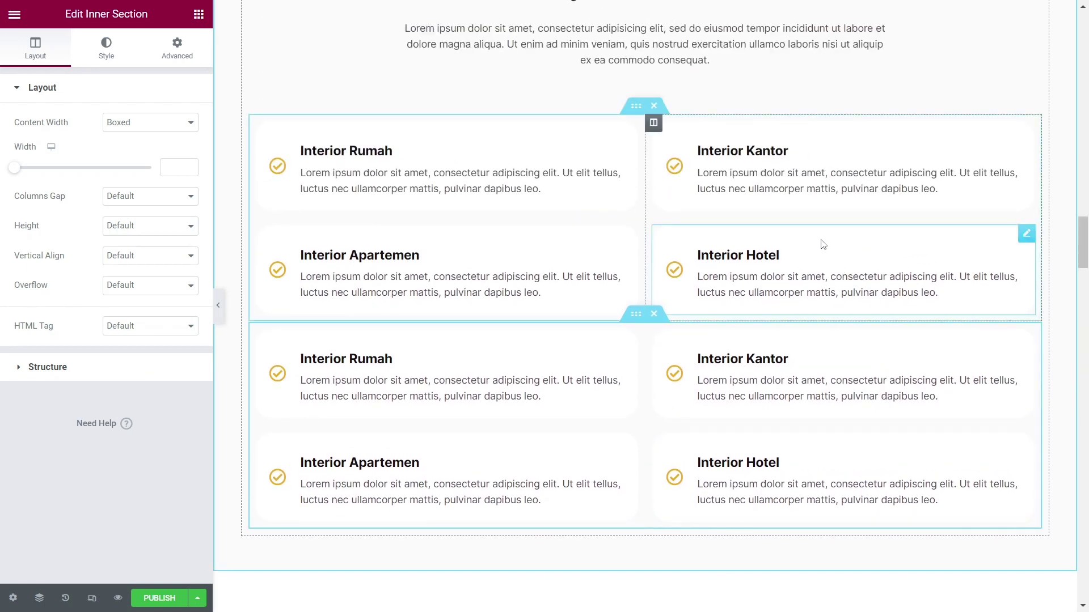
- Examine the "Keuntungan Menggunakan Jasa Kami" section and the content settings of its "Biaya Terjangkau" and "Berpengalaman 5 Tahun" icon boxes
scroll(823, 245, "down", 9)
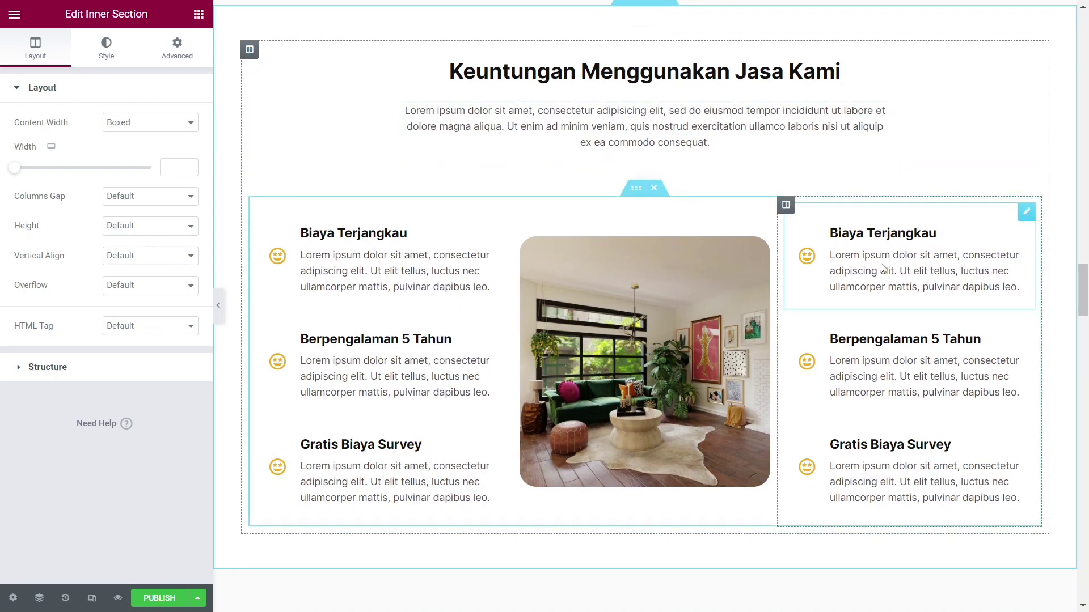
scroll(881, 266, "down", 4)
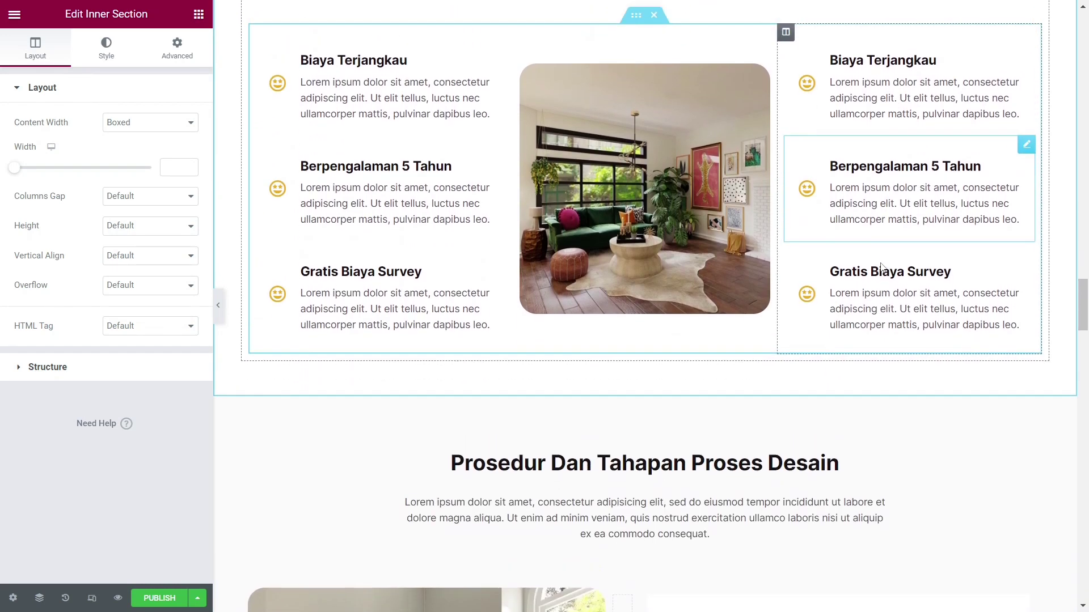
scroll(882, 267, "up", 3)
scroll(882, 267, "up", 5)
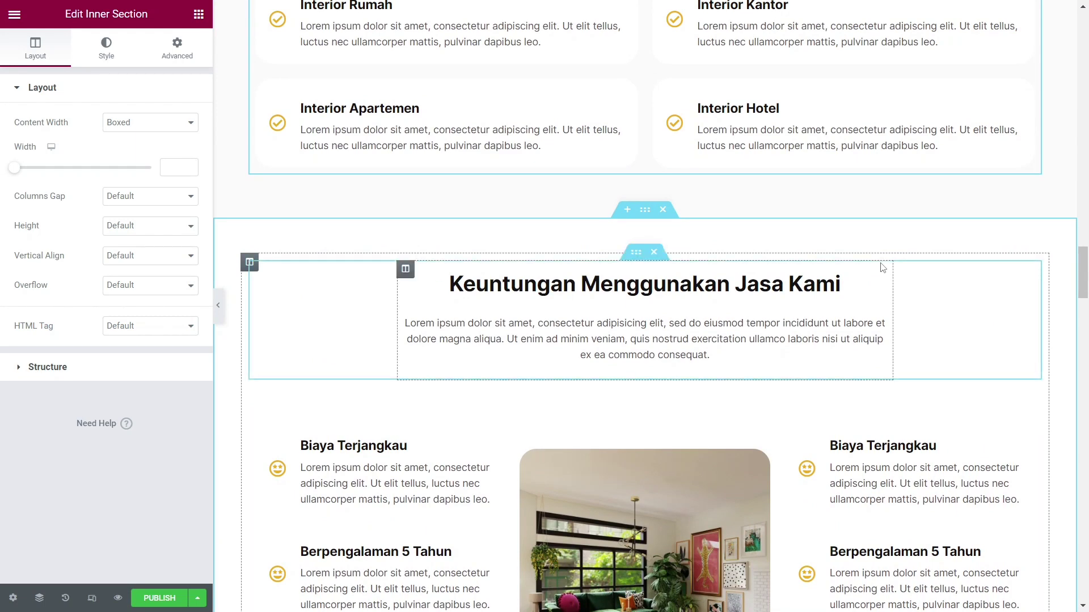
scroll(882, 266, "down", 8)
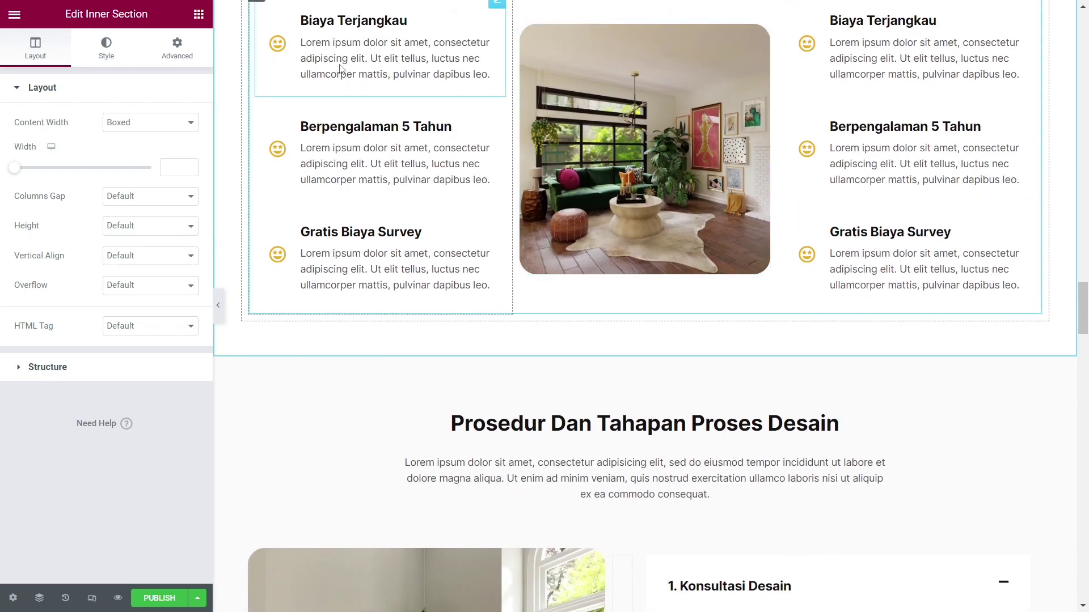
left_click(341, 69)
scroll(719, 278, "up", 3)
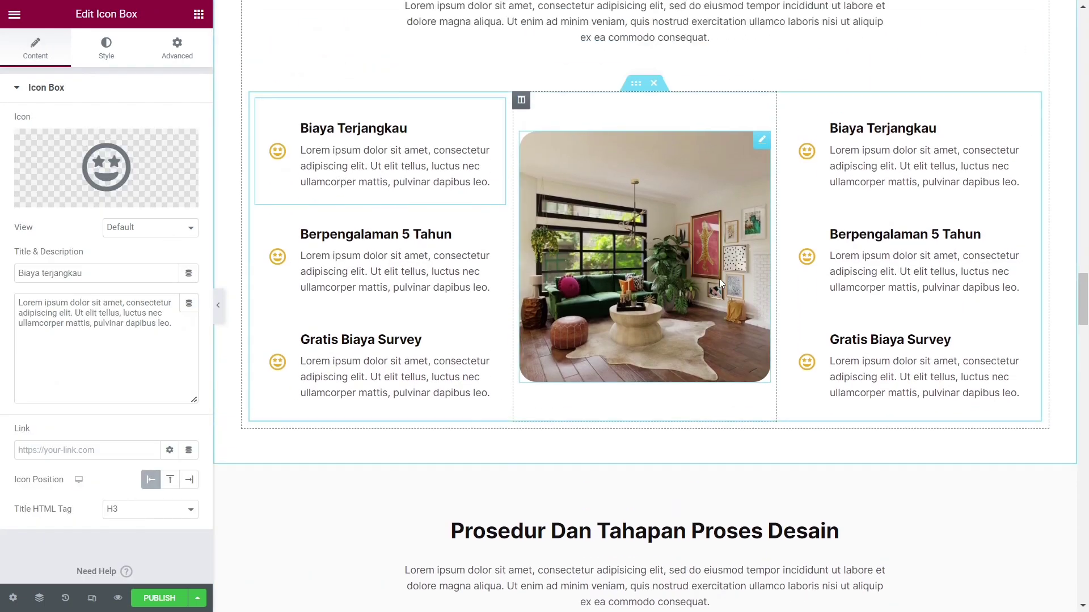
scroll(888, 198, "down", 3)
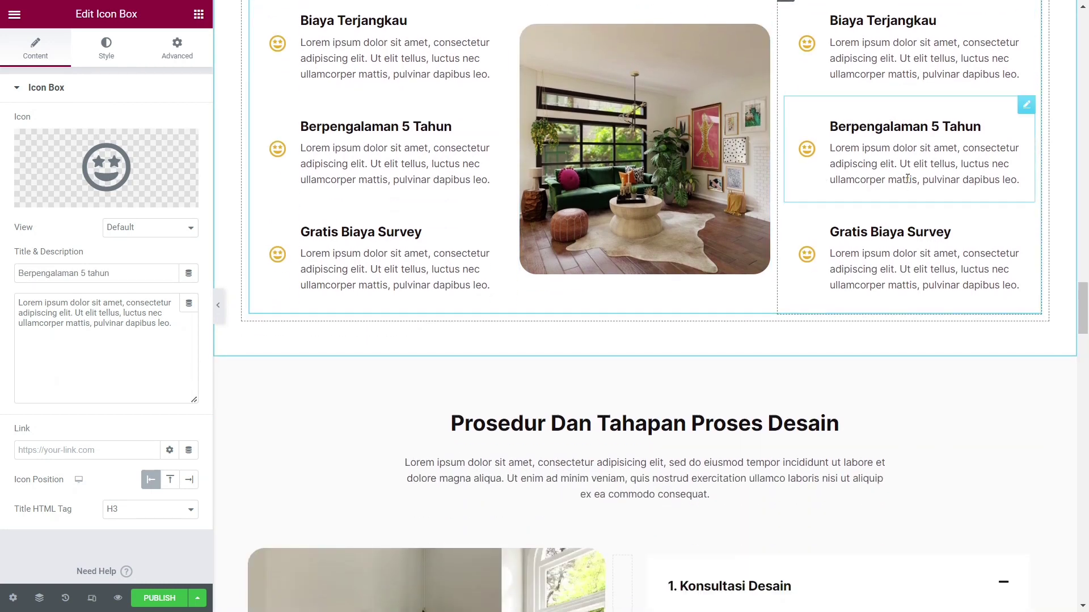
left_click_drag(170, 323, 92, 302)
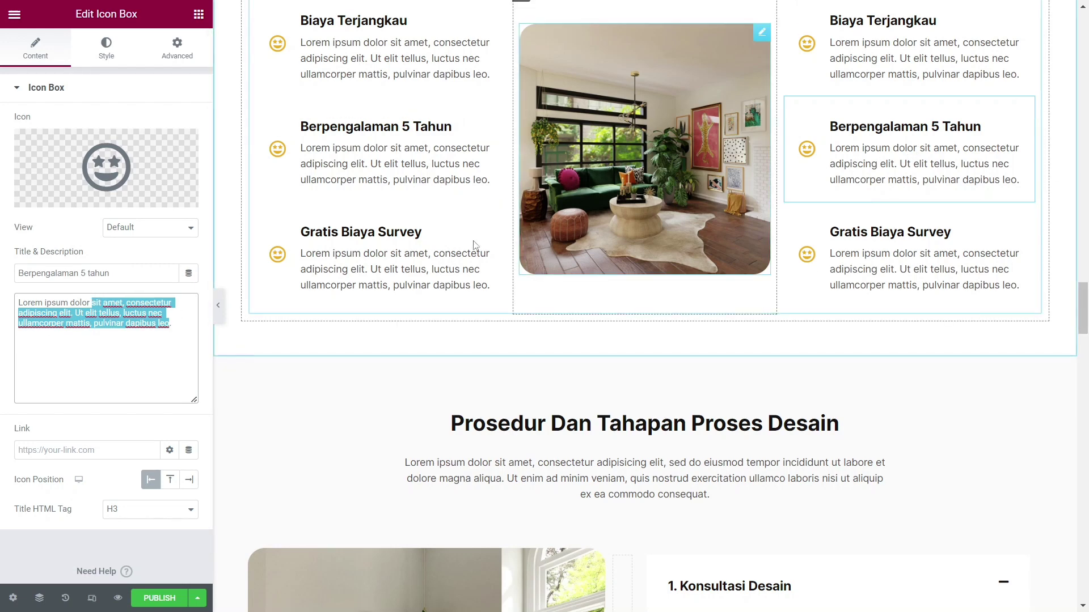
- Review the "Prosedur Dan Tahapan Proses Desain" section with its workspace image and five-step accordion
scroll(413, 245, "up", 4)
scroll(569, 289, "down", 9)
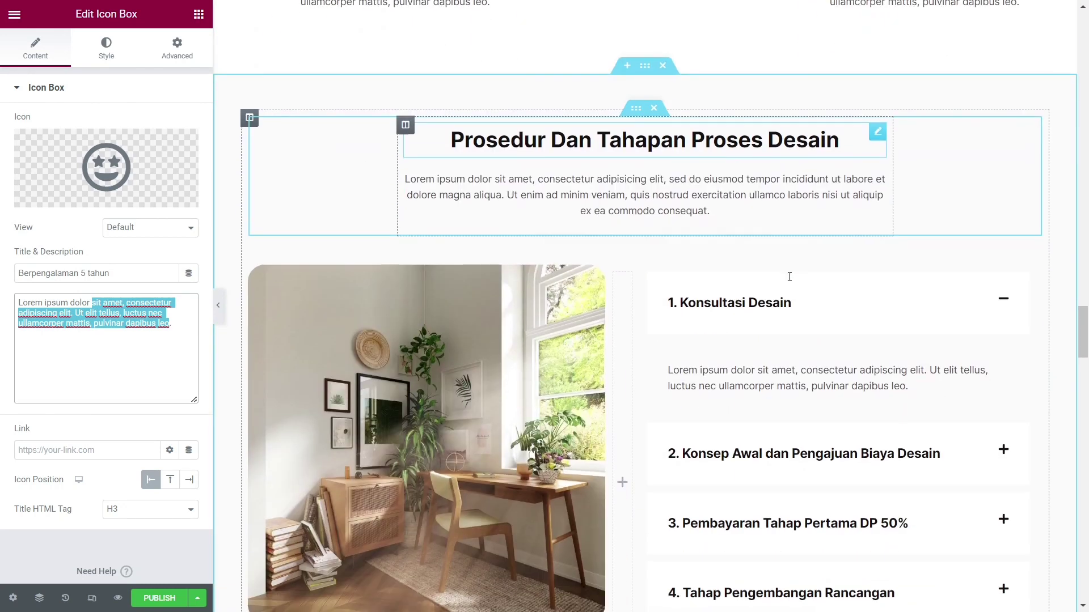
scroll(743, 166, "down", 1)
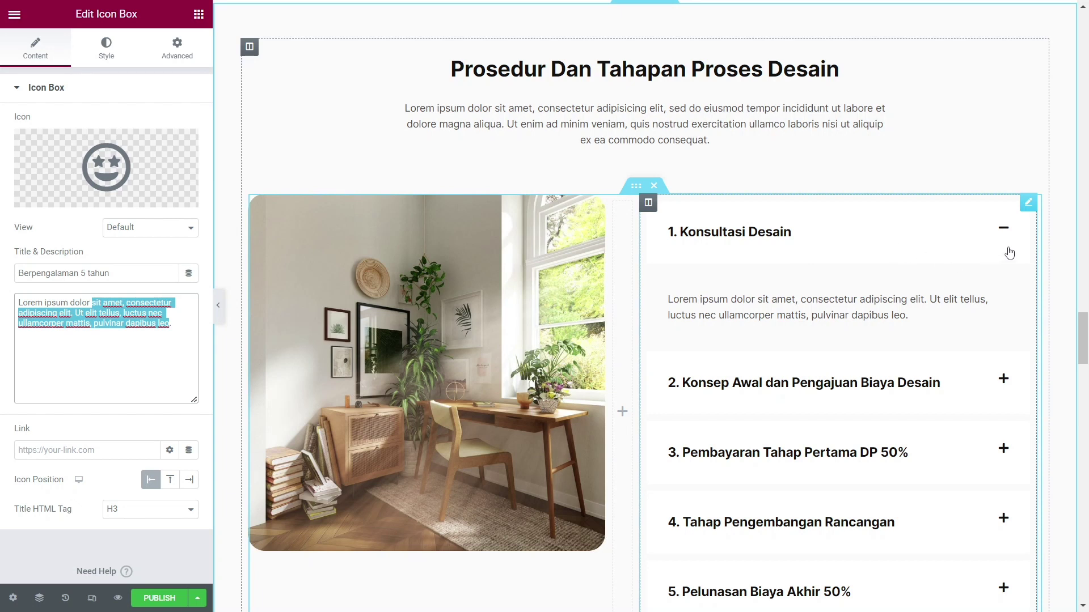
scroll(765, 240, "down", 2)
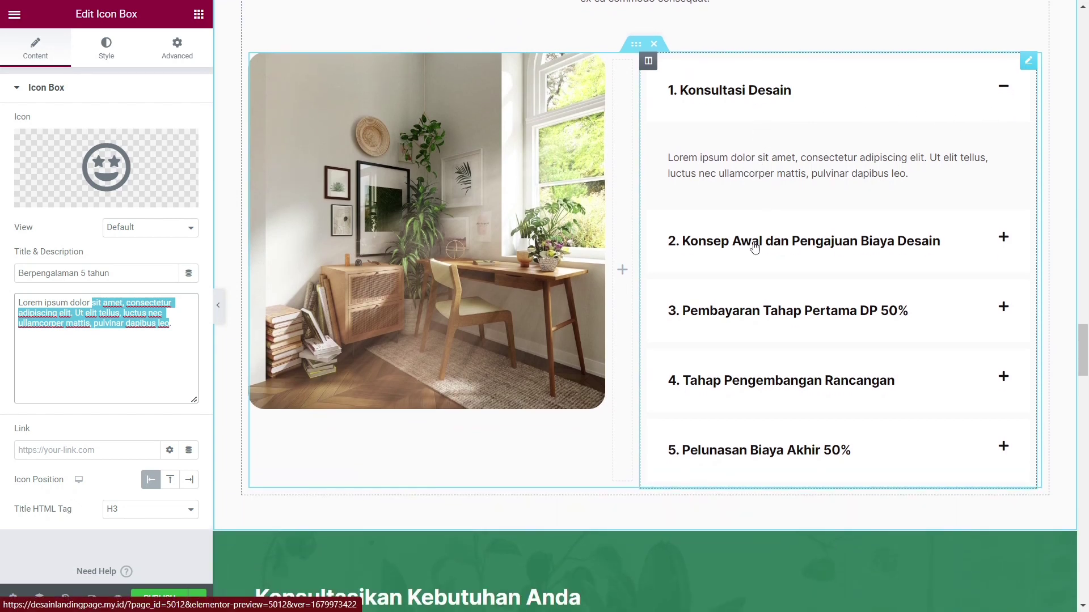
scroll(737, 284, "down", 2)
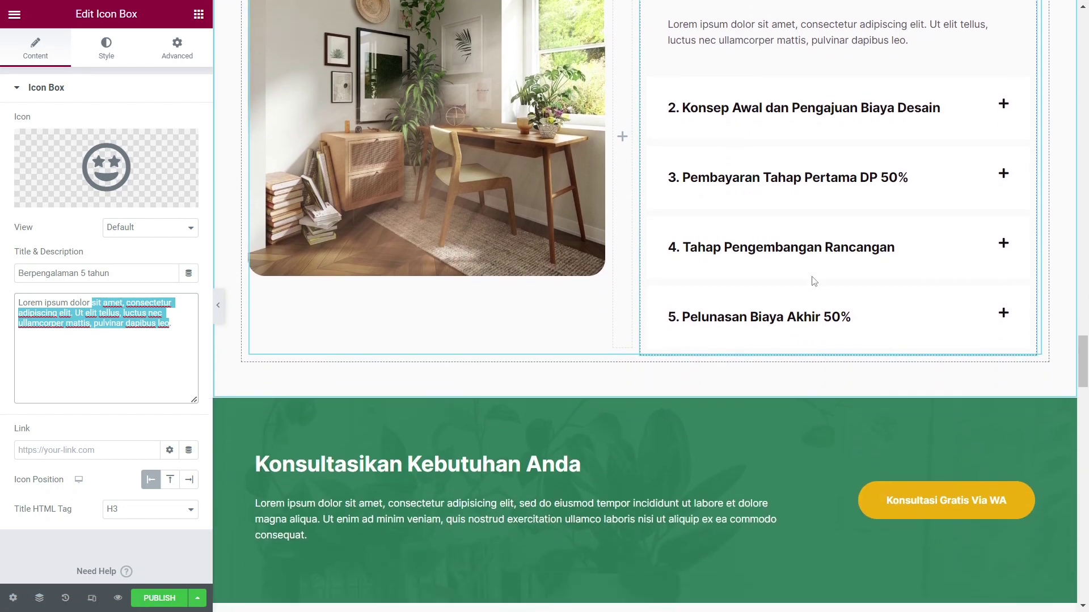
scroll(941, 259, "up", 5)
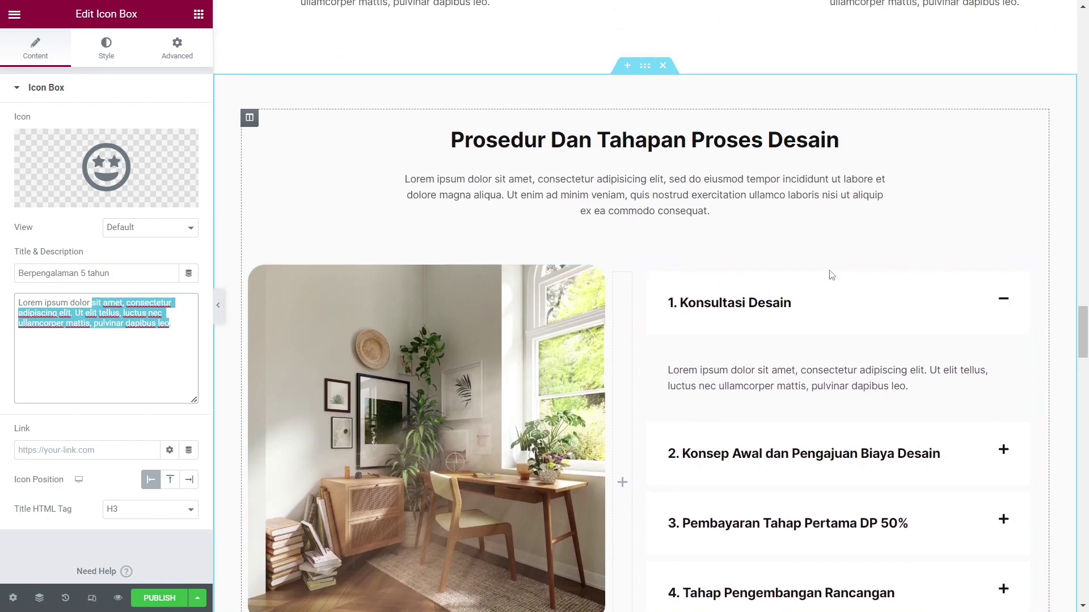
- Examine the process accordion's content settings, including the title and description of its "1. Konsultasi Desain" item
left_click(801, 306)
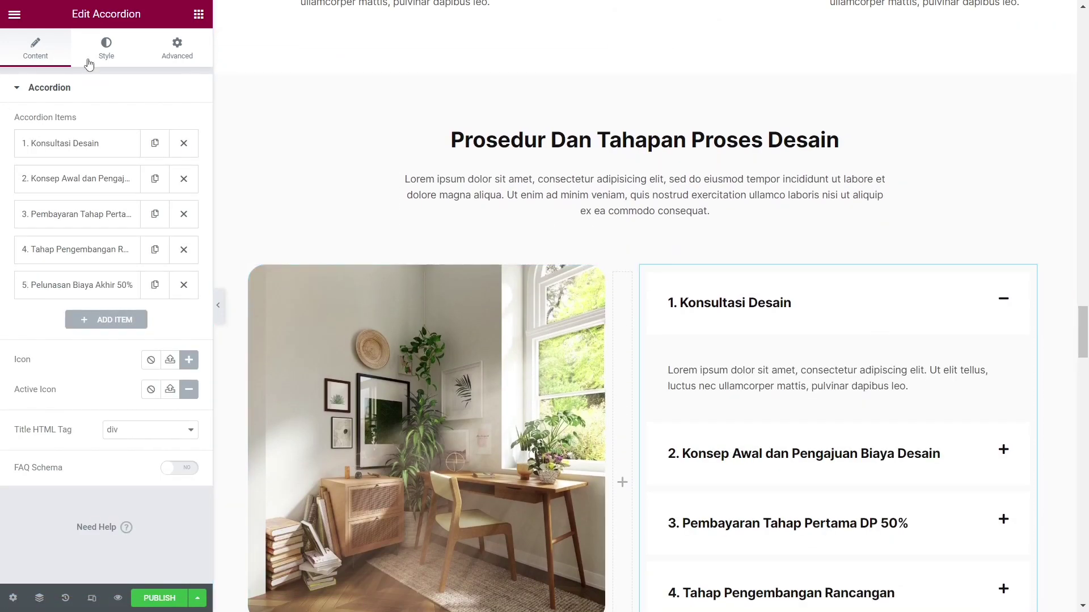
left_click(73, 149)
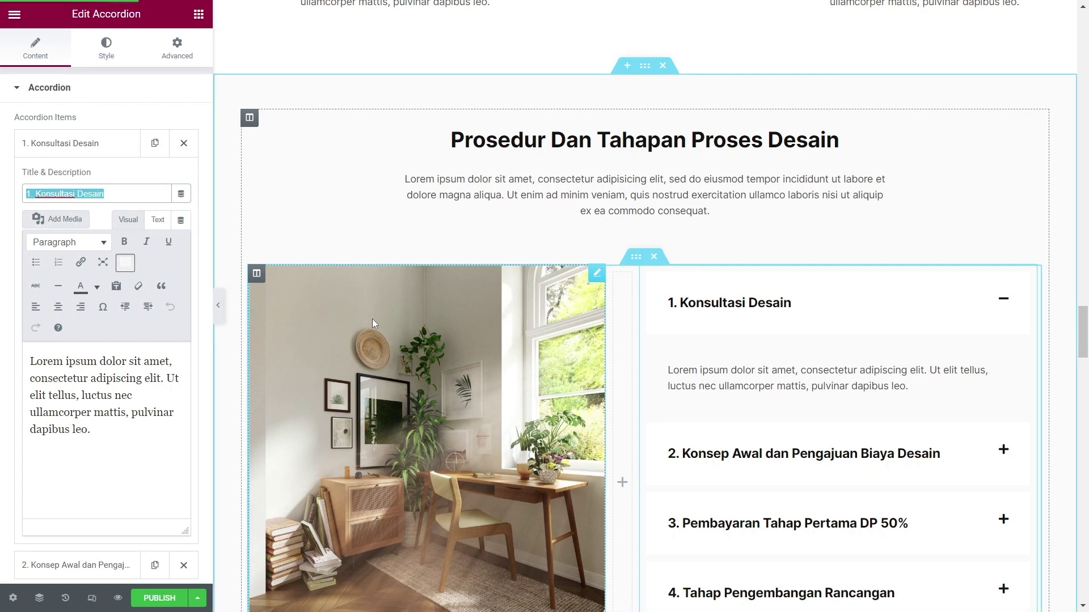
left_click_drag(117, 429, 28, 359)
left_click(99, 151)
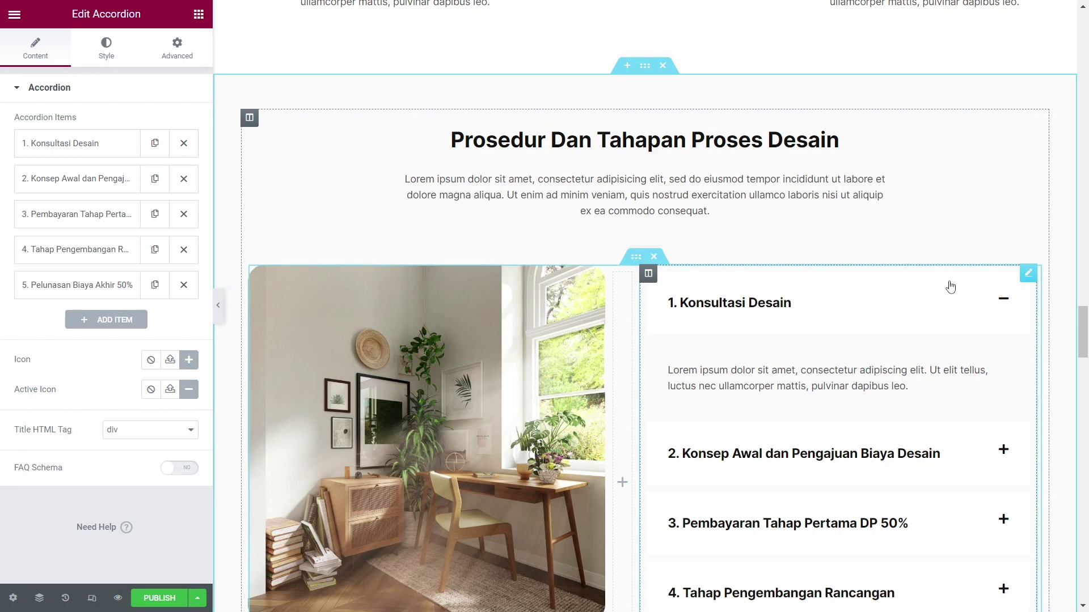
scroll(777, 266, "down", 3)
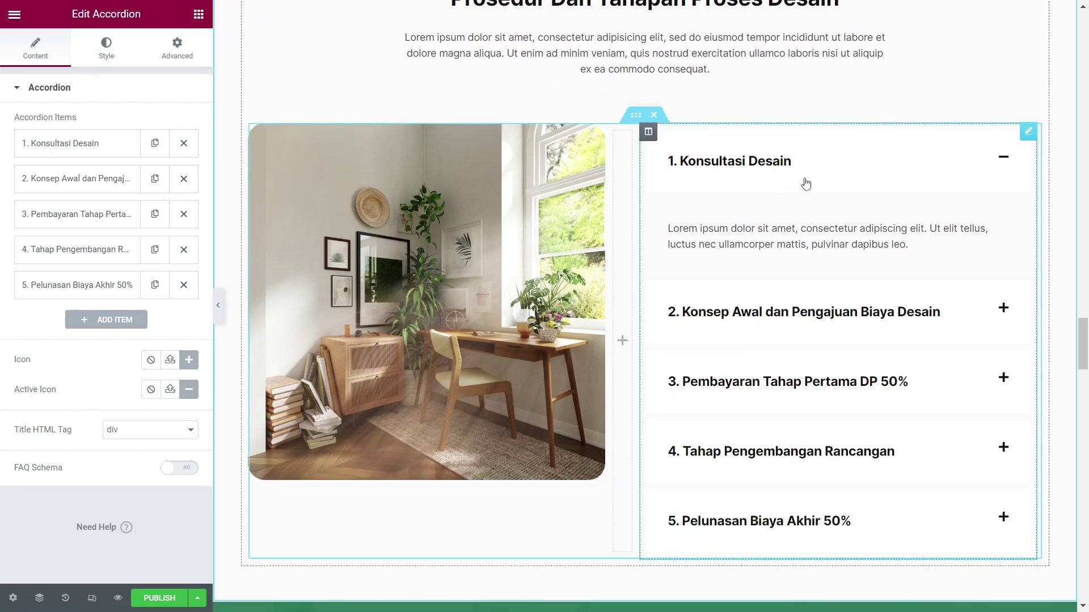
scroll(806, 183, "down", 4)
scroll(808, 183, "up", 4)
- Examine the "Konsultasikan Kebutuhan Anda" section's layout, its "Konsultasi Gratis Via WA" button link, heading and description text
scroll(807, 177, "down", 9)
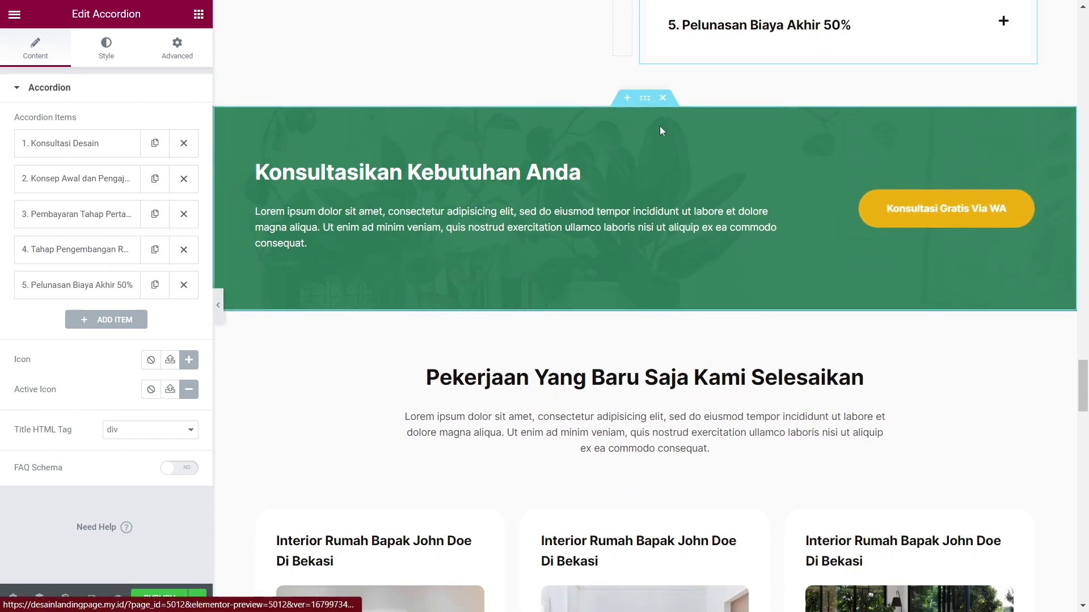
left_click(645, 97)
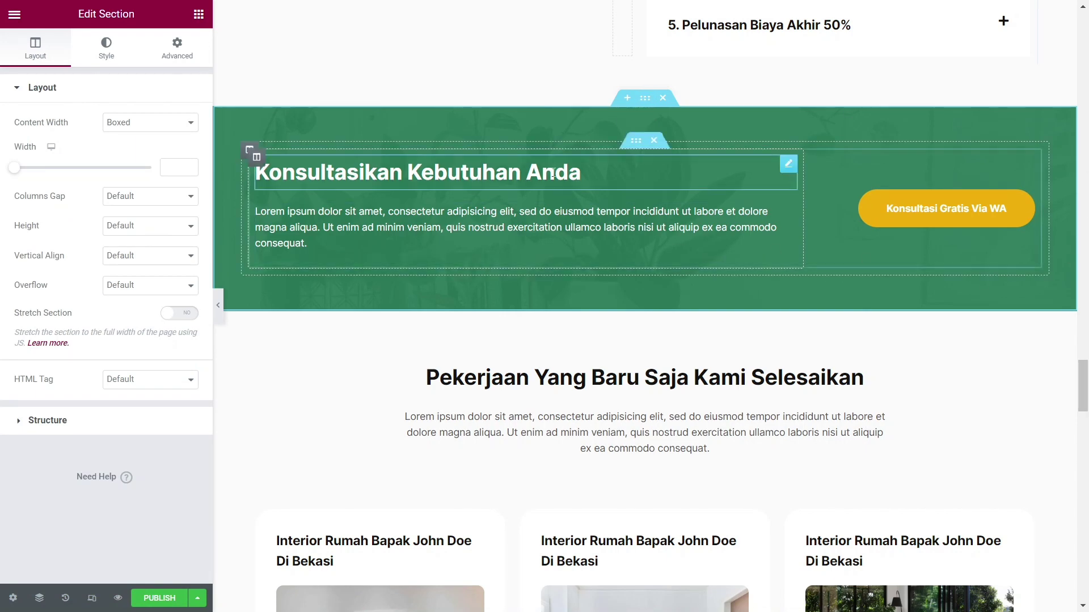
scroll(803, 90, "up", 3)
scroll(511, 121, "down", 3)
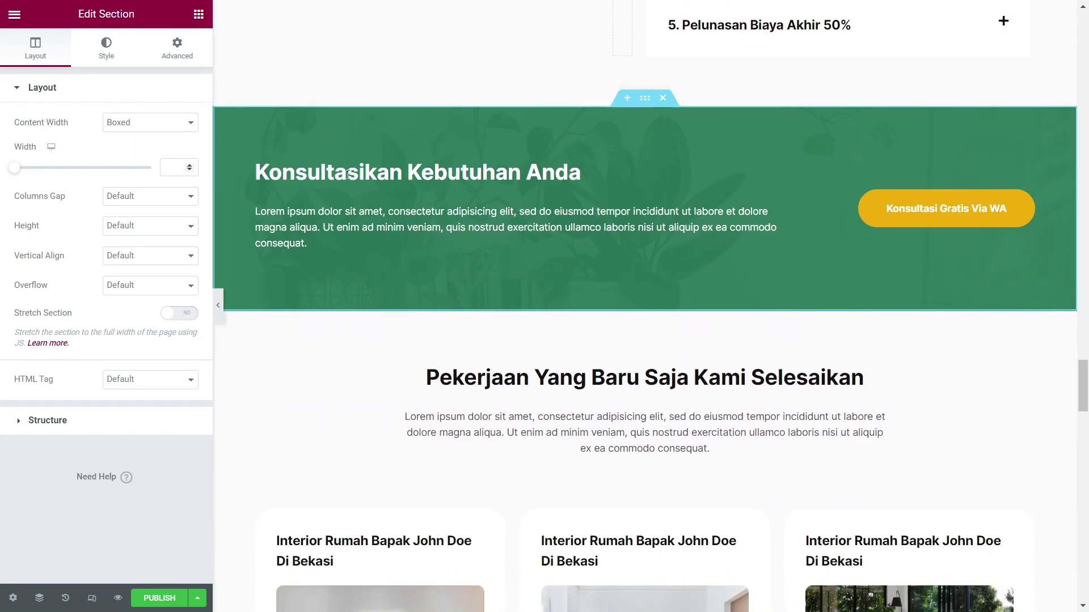
left_click(1026, 201)
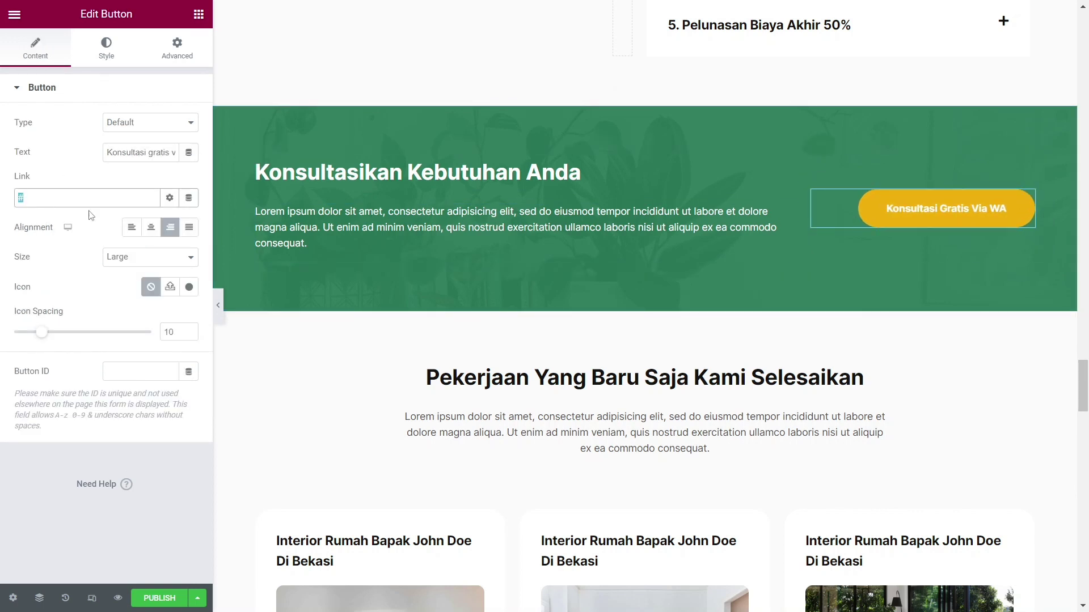
left_click(365, 180)
left_click(383, 220)
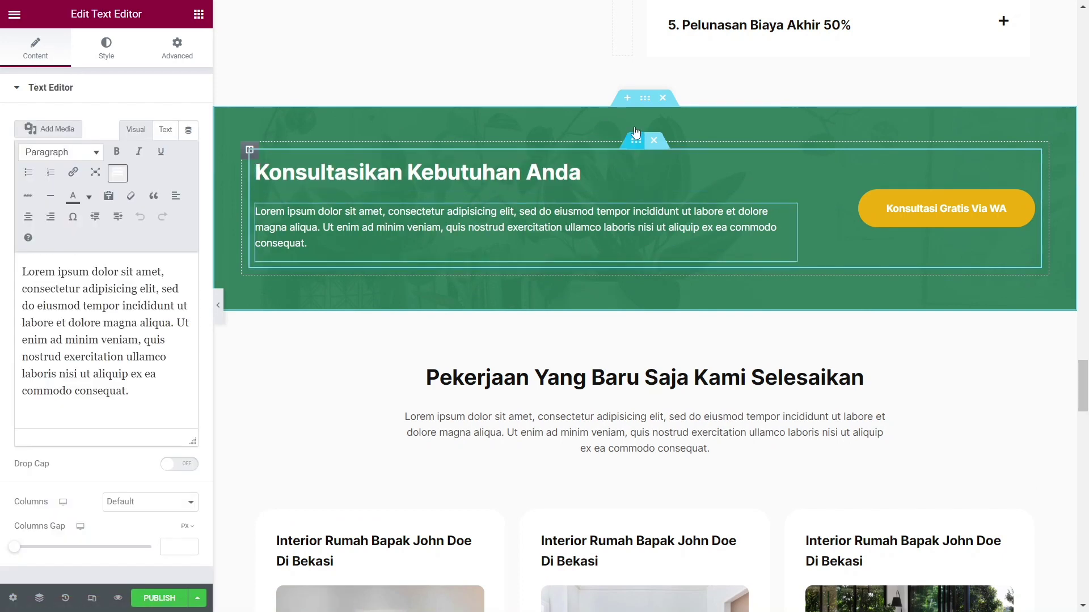
- Check the "Konsultasikan Kebutuhan Anda" section's background overlay image and set its background colour to the lighter green #3D8F6F
left_click(644, 100)
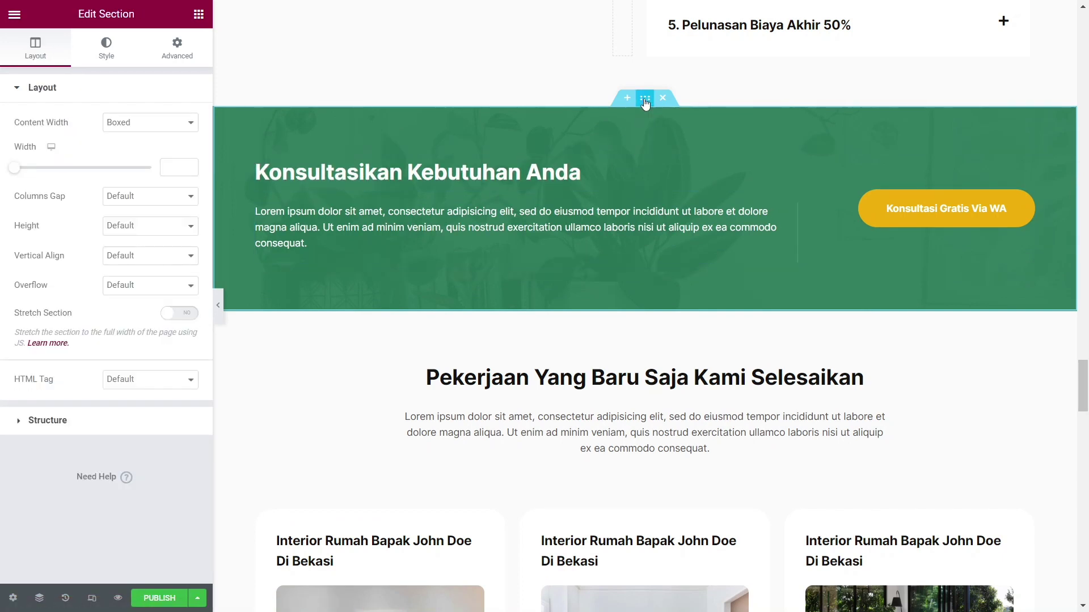
left_click(100, 52)
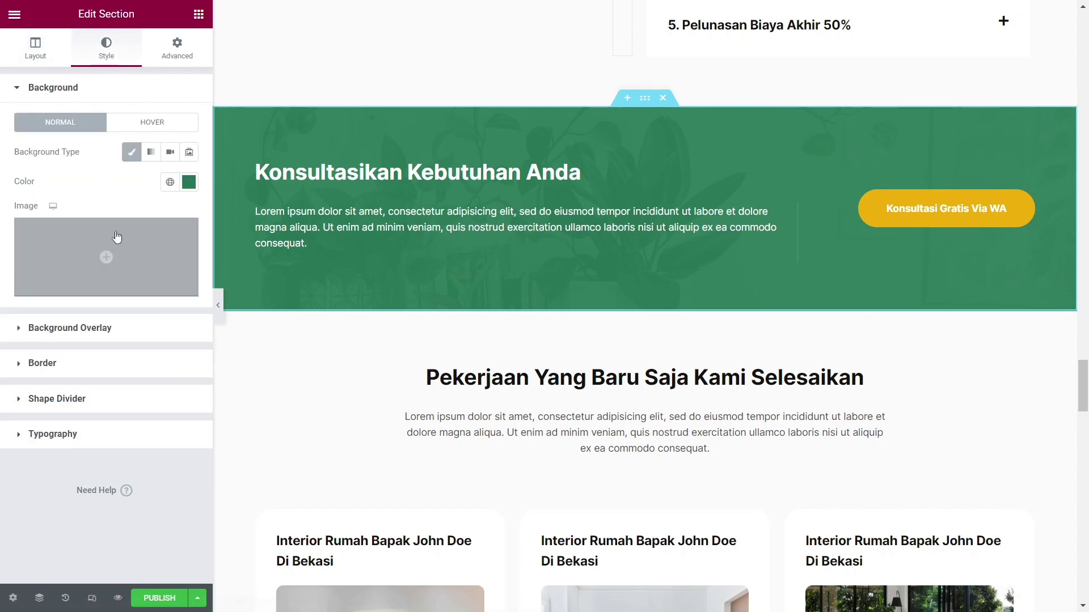
left_click(85, 329)
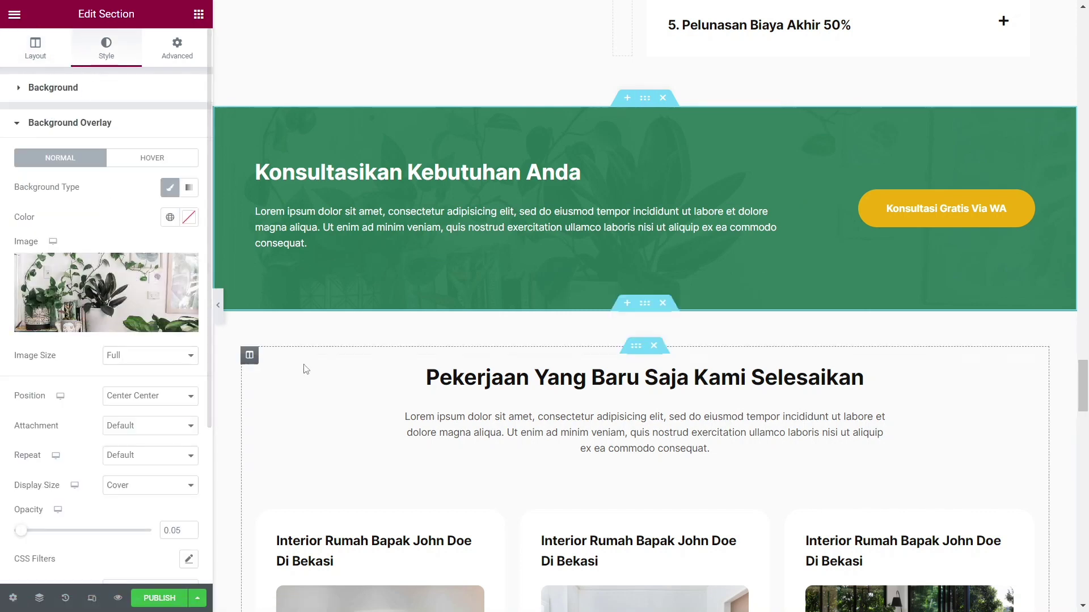
left_click(91, 89)
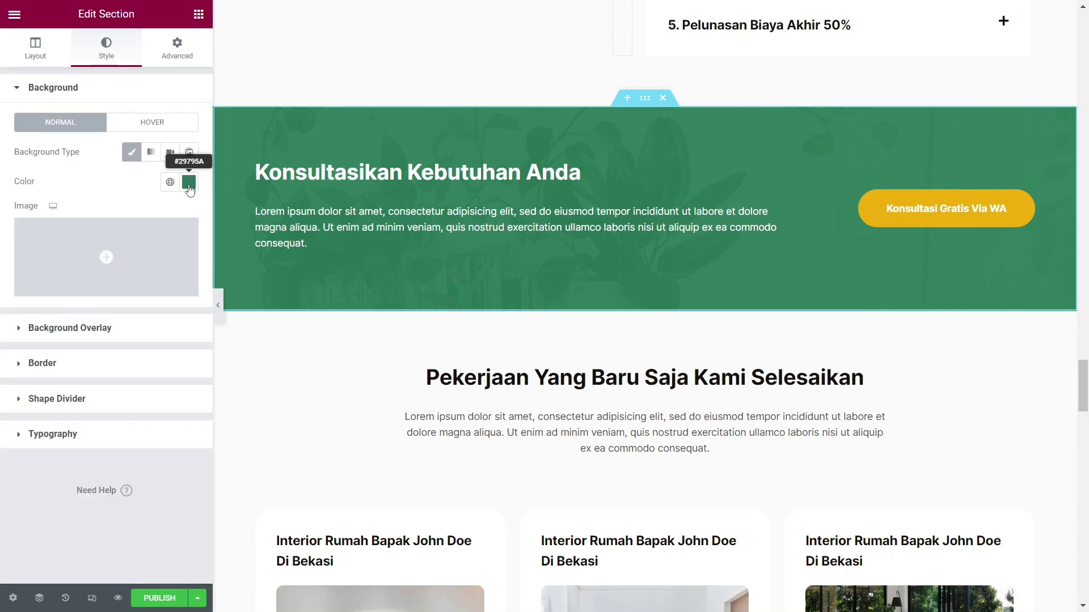
left_click(189, 183)
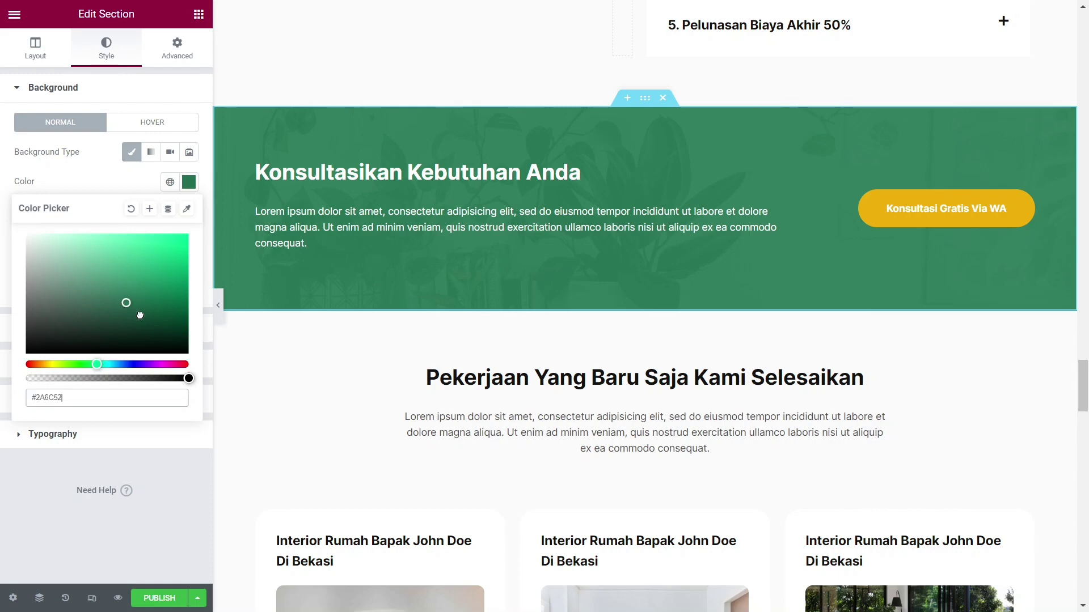
left_click_drag(140, 316, 119, 285)
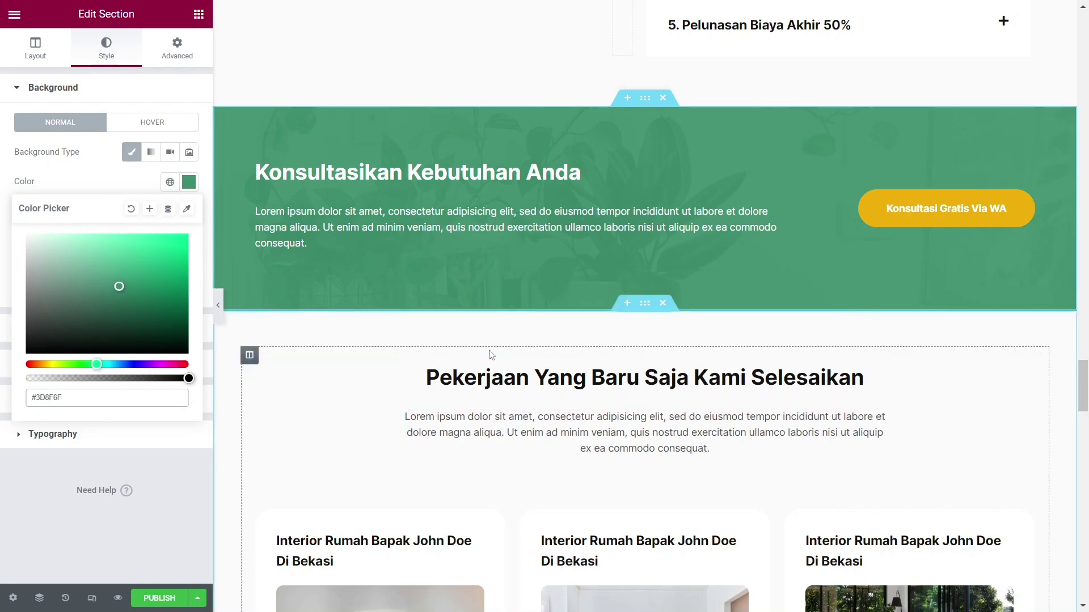
- Review the "Pekerjaan Yang Baru Saja Kami Selesaikan" section with its three project cards, "Hubungi Kami" button and "Lihat Semua Pekerjaan" link
scroll(742, 270, "down", 2)
scroll(742, 271, "down", 3)
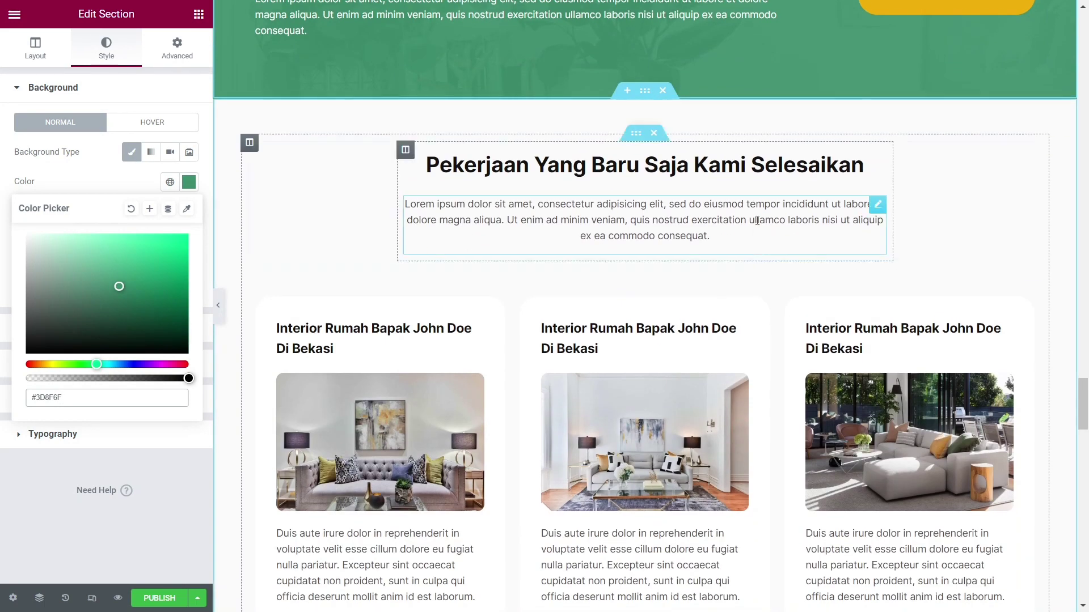
scroll(683, 195, "down", 2)
scroll(684, 195, "down", 4)
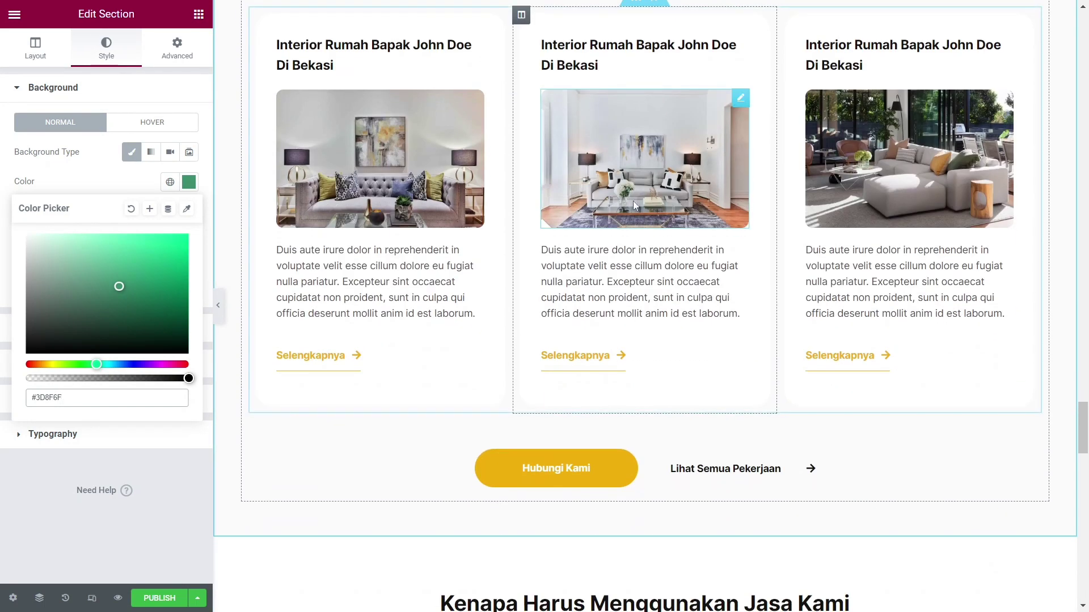
type("`1")
scroll(576, 191, "up", 5)
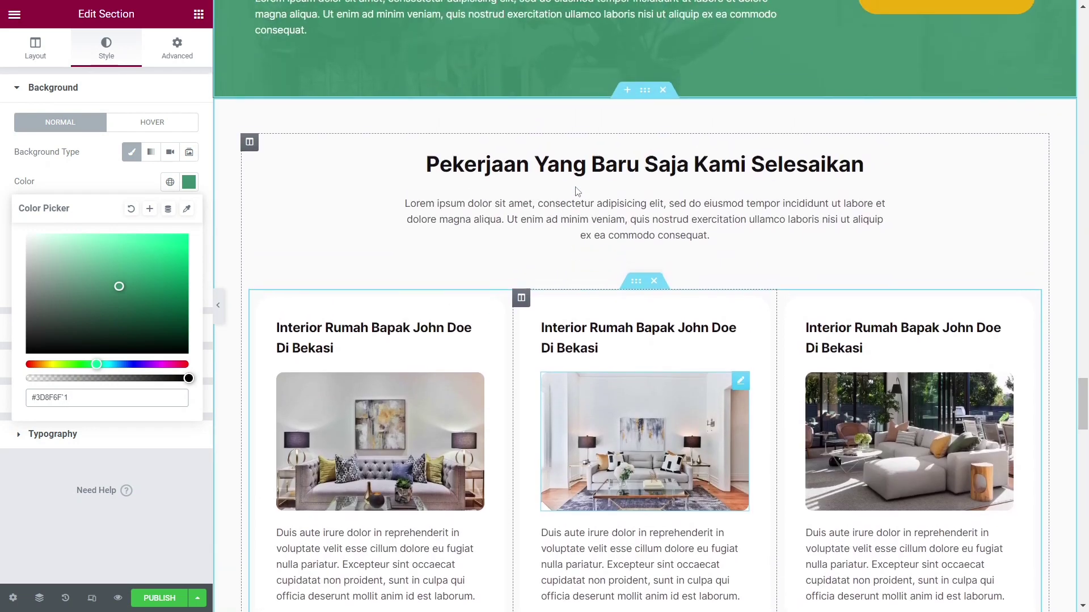
scroll(846, 183, "down", 4)
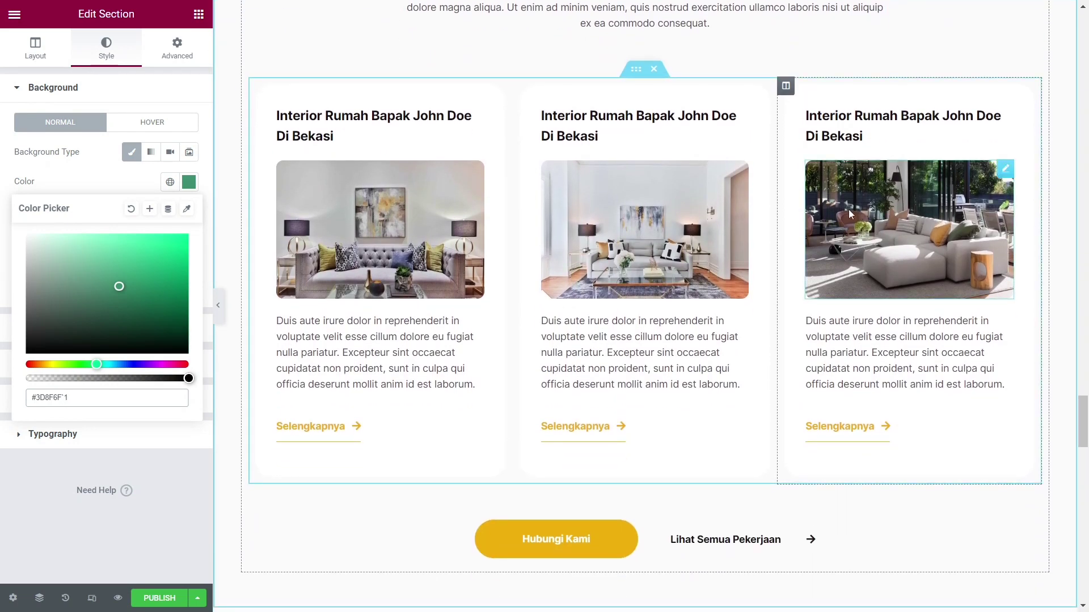
scroll(620, 233, "down", 1)
scroll(621, 287, "up", 2)
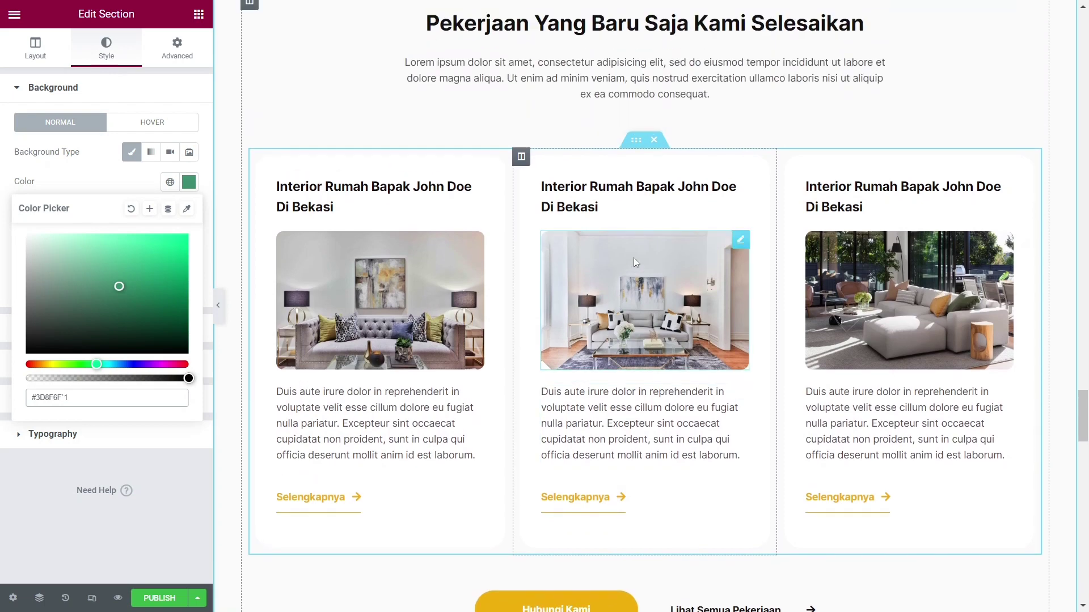
scroll(353, 223, "down", 1)
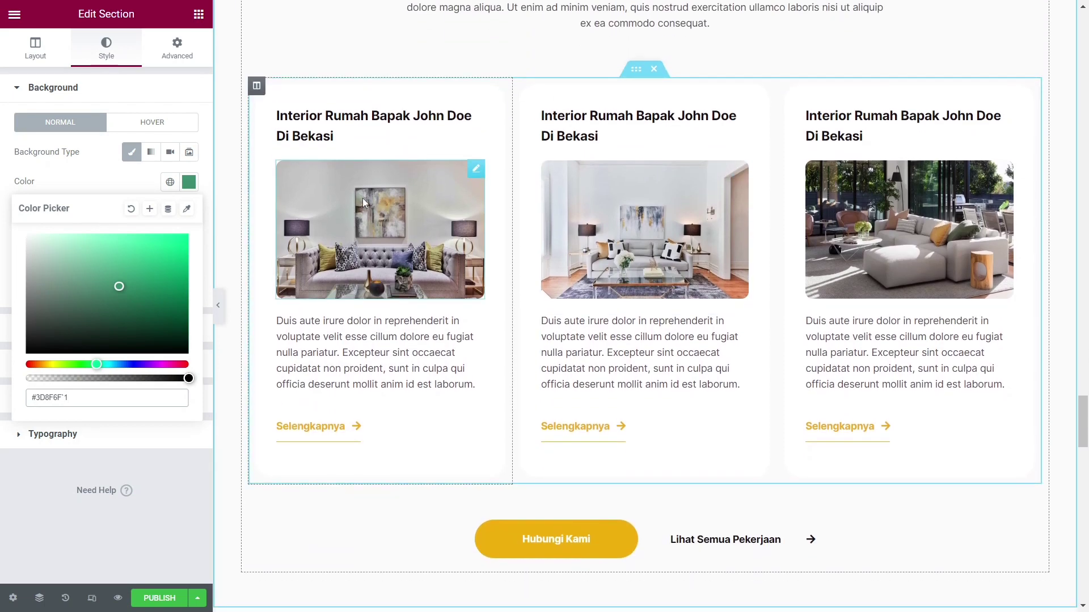
- Examine the content settings of the first project card's living-room image and description, plus the links below the cards
left_click(404, 233)
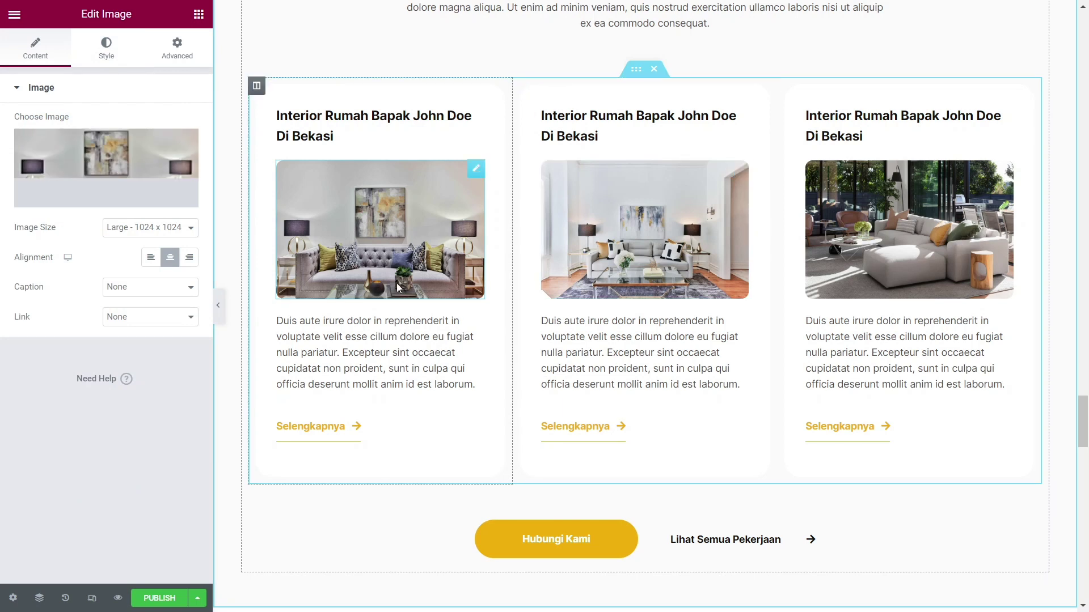
left_click(364, 352)
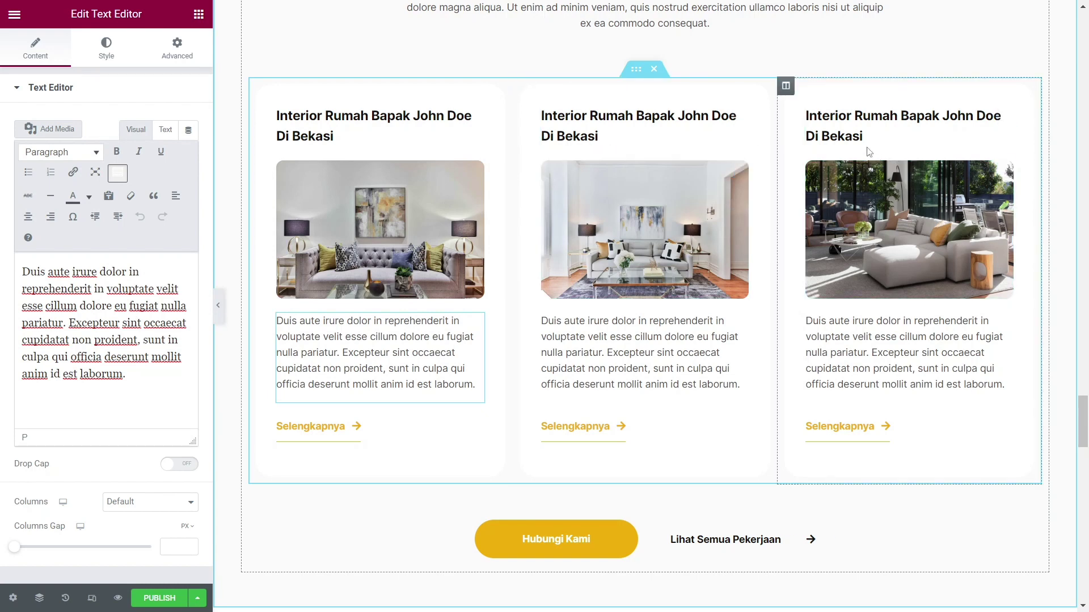
scroll(581, 306, "down", 2)
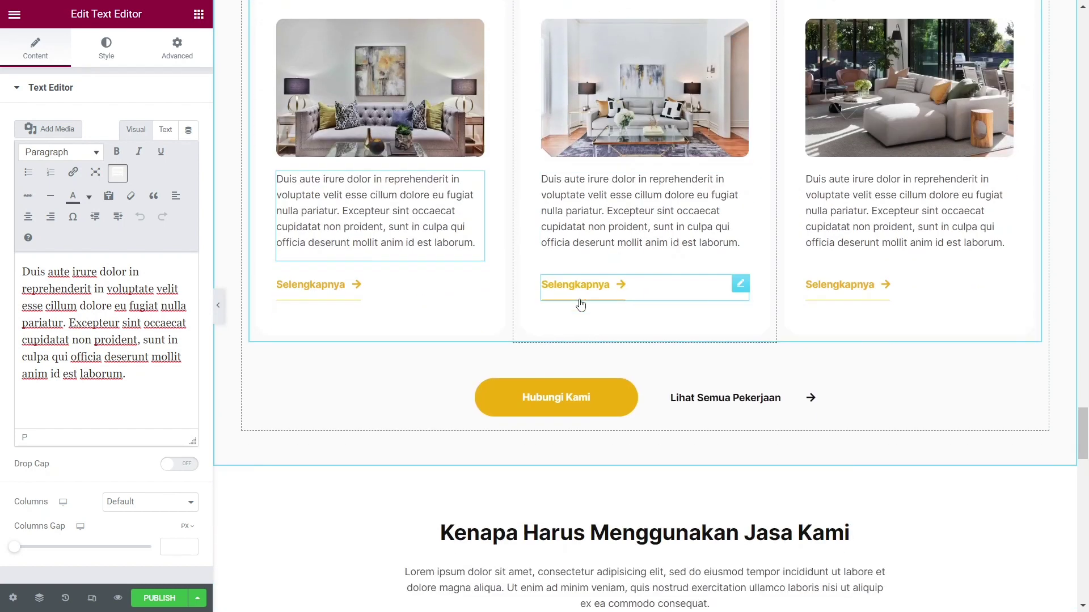
scroll(580, 305, "down", 1)
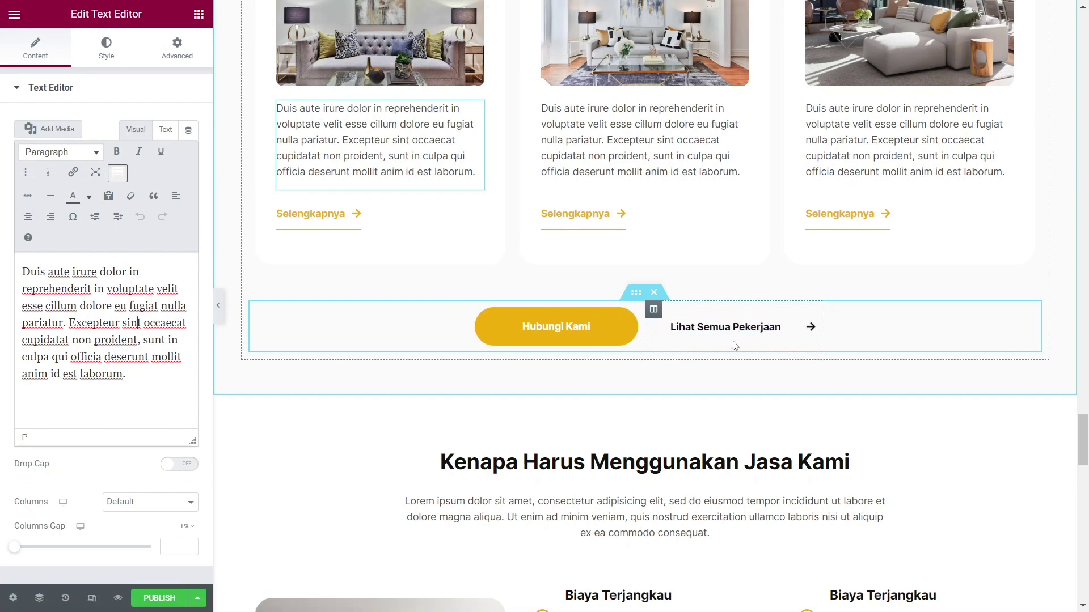
scroll(735, 346, "up", 4)
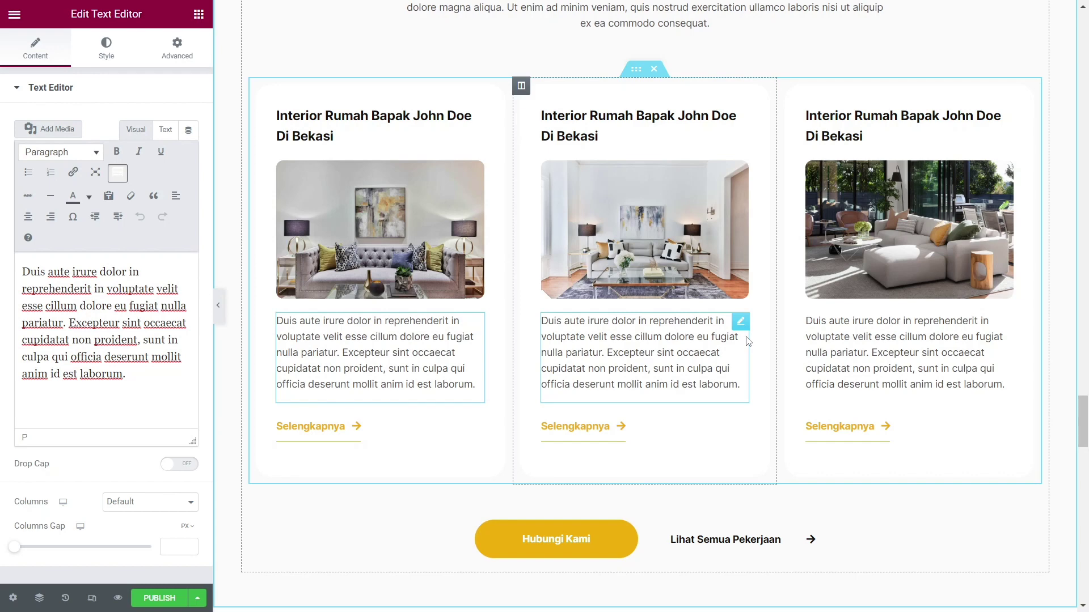
scroll(752, 363, "down", 3)
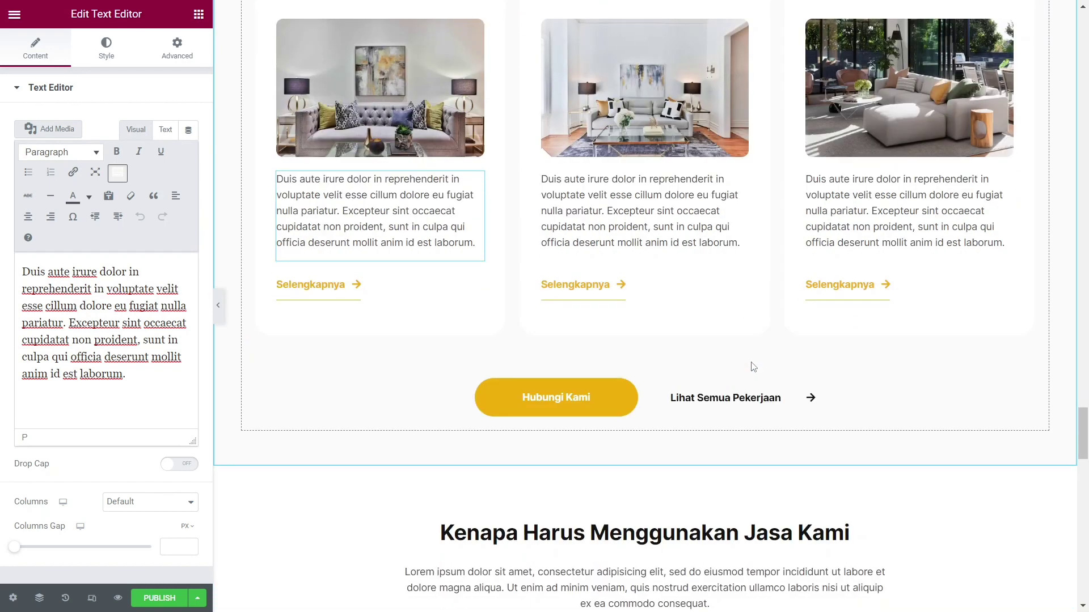
- Review the "Kenapa Harus Menggunakan Jasa Kami" section with its mirror image and icon boxes
scroll(753, 367, "down", 6)
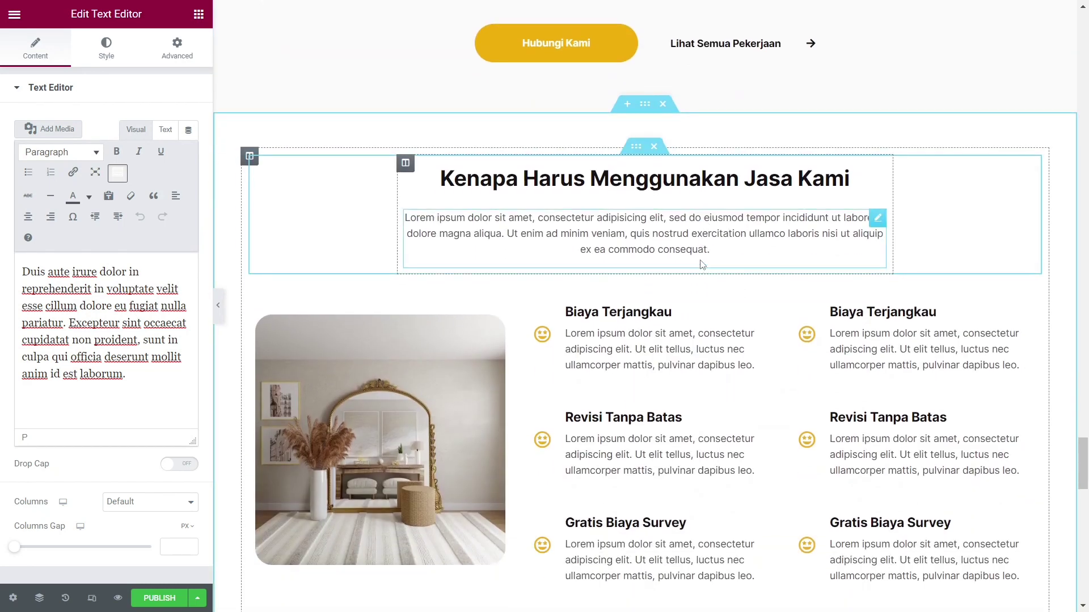
scroll(702, 265, "down", 3)
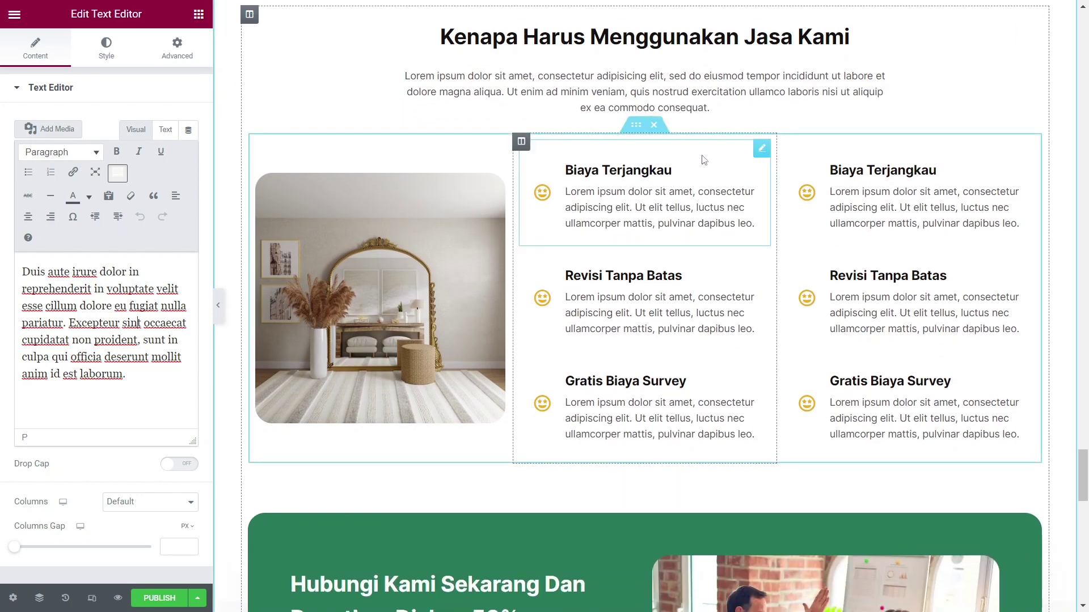
scroll(701, 148, "down", 3)
scroll(698, 142, "up", 6)
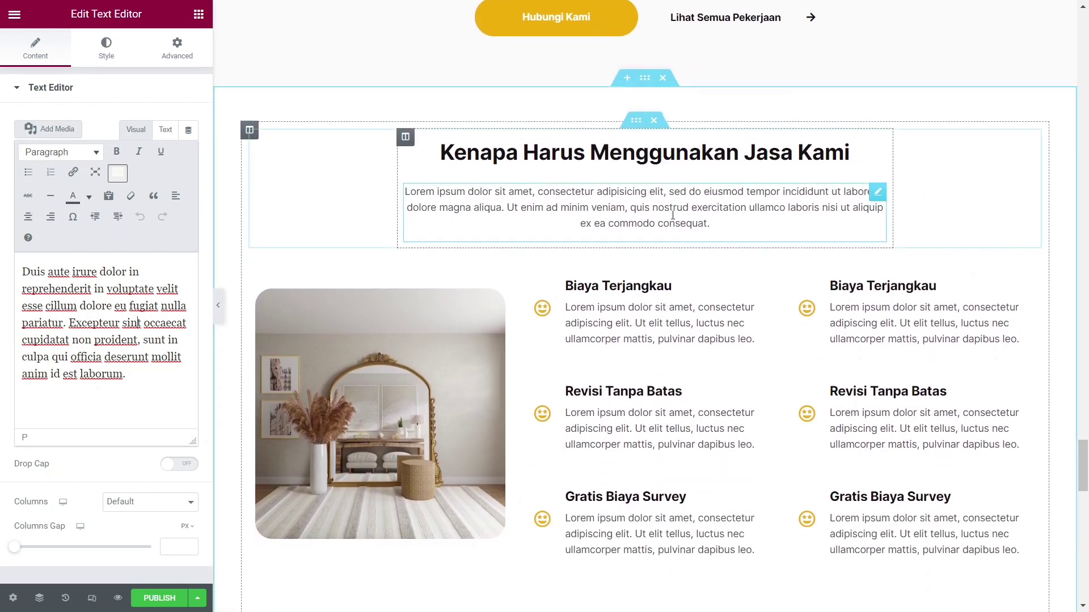
- Review the benefit icon boxes and check the heading settings of the green "Hubungi Kami Sekarang Dan Dapatkan Diskon 50%" banner
scroll(672, 215, "down", 3)
scroll(657, 170, "up", 2)
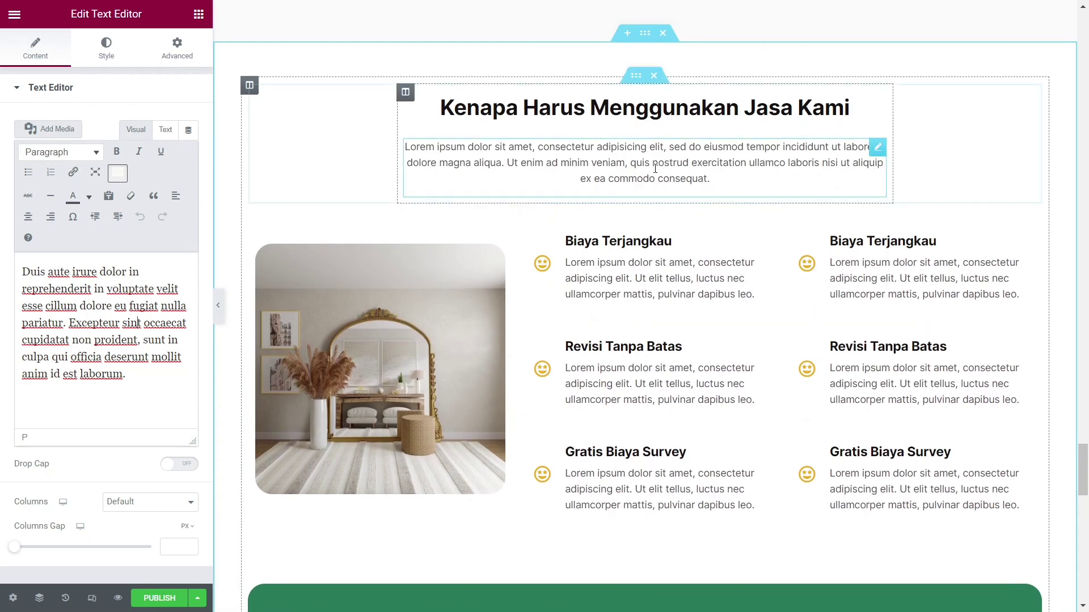
scroll(678, 186, "down", 3)
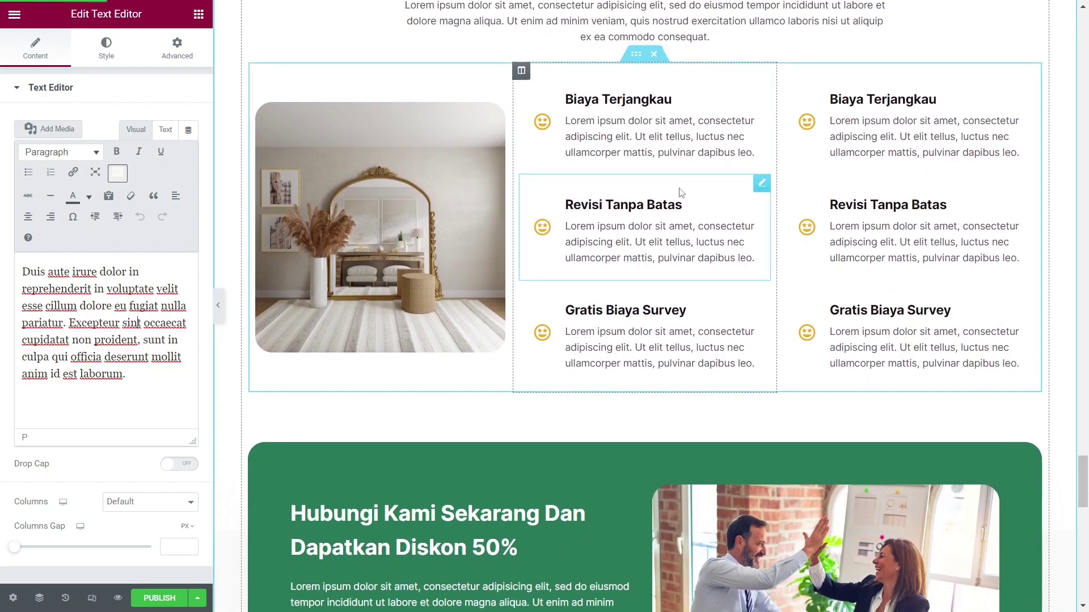
scroll(681, 193, "down", 5)
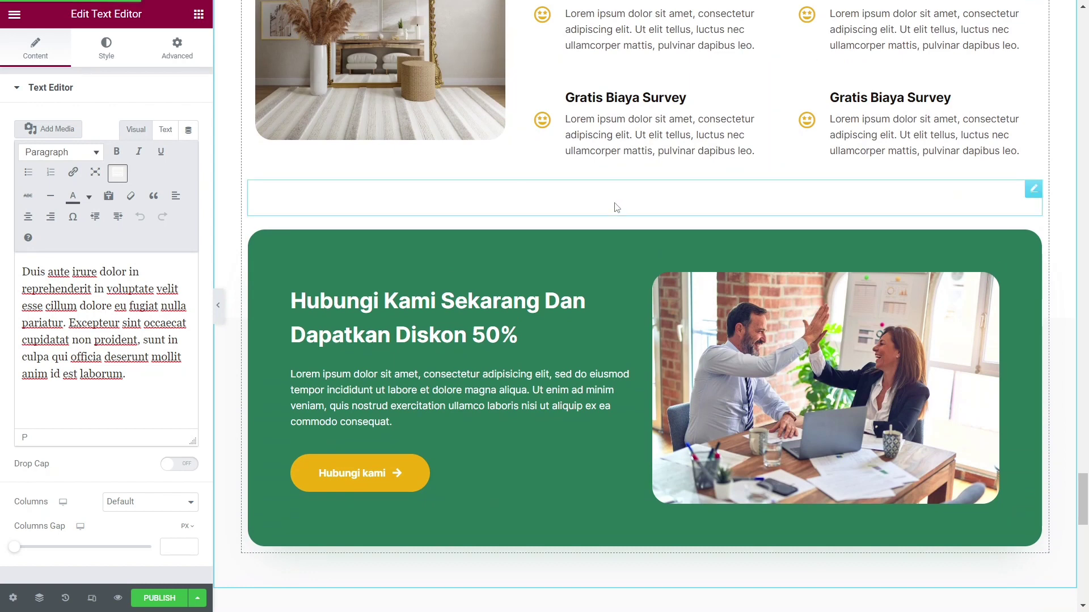
scroll(978, 319, "down", 4)
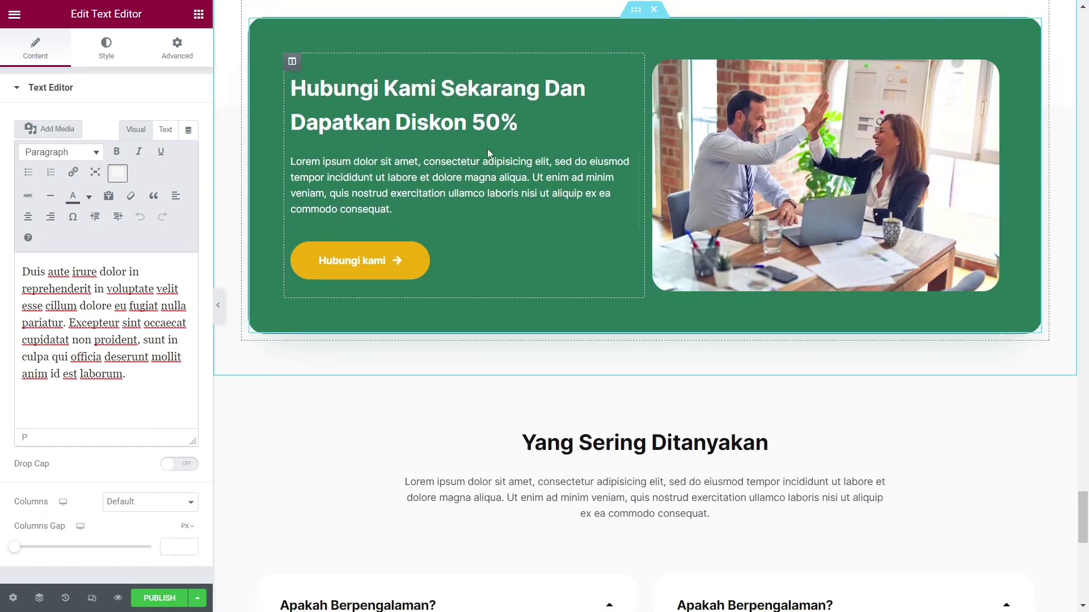
scroll(472, 125, "down", 1)
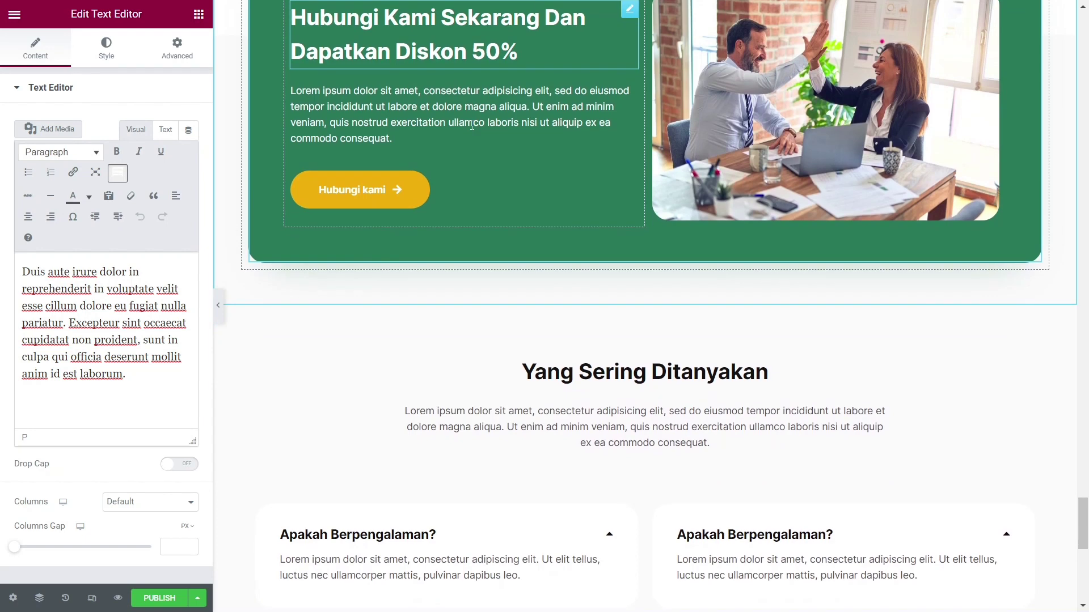
left_click(486, 53)
- Review the "Yang Sering Ditanyakan" FAQ section and check the content settings of its heading
scroll(454, 185, "down", 5)
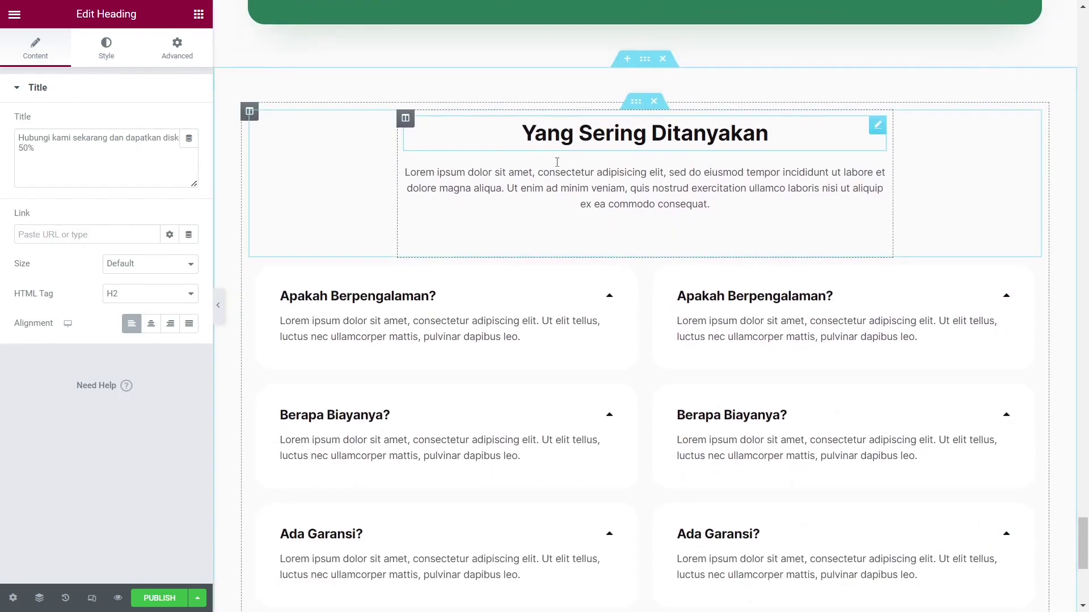
scroll(697, 170, "down", 2)
scroll(700, 170, "up", 3)
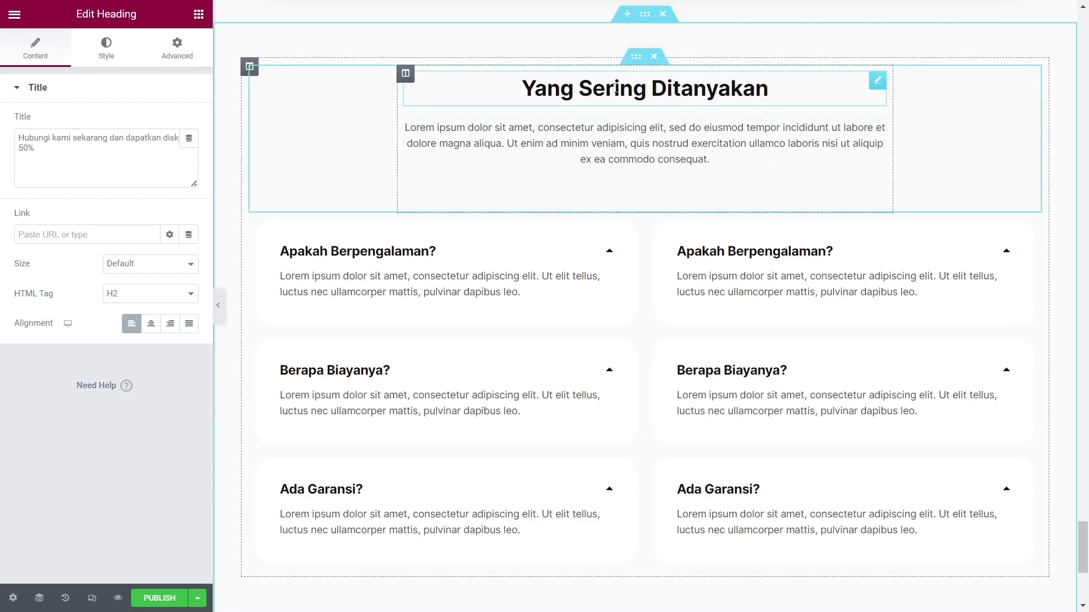
left_click(693, 145)
left_click(669, 89)
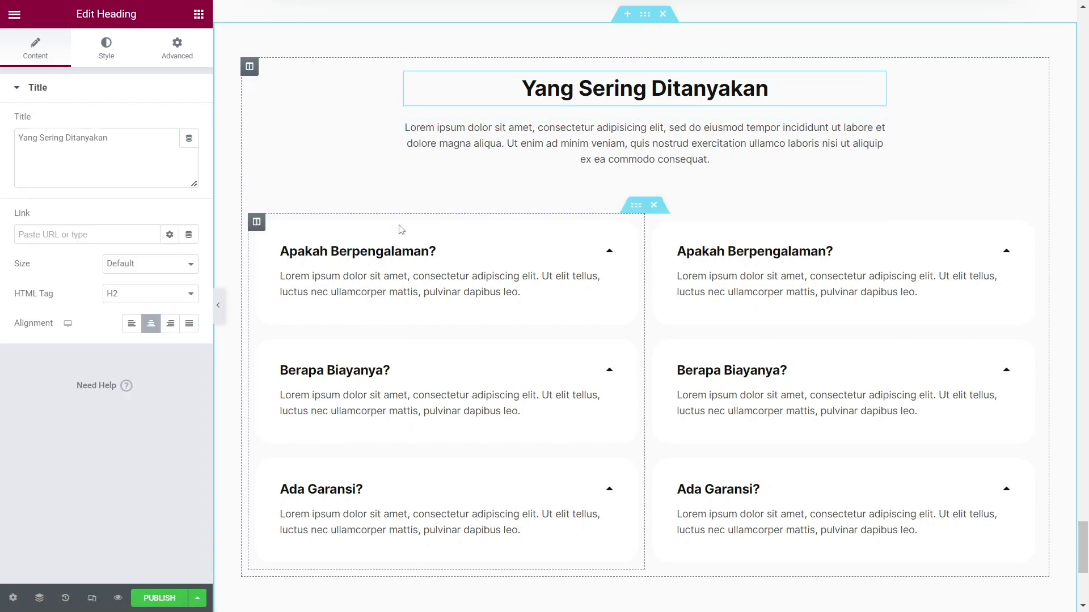
- Collapse and re-expand the first "Apakah Berpengalaman?" toggle, then open its item's title and description and select the description text
left_click(359, 282)
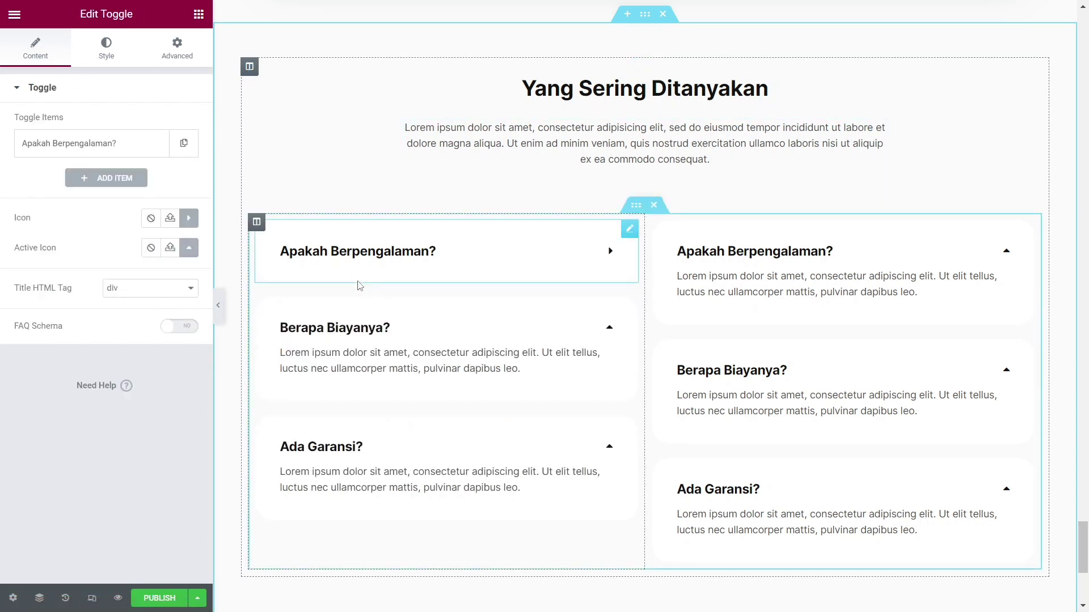
left_click(398, 265)
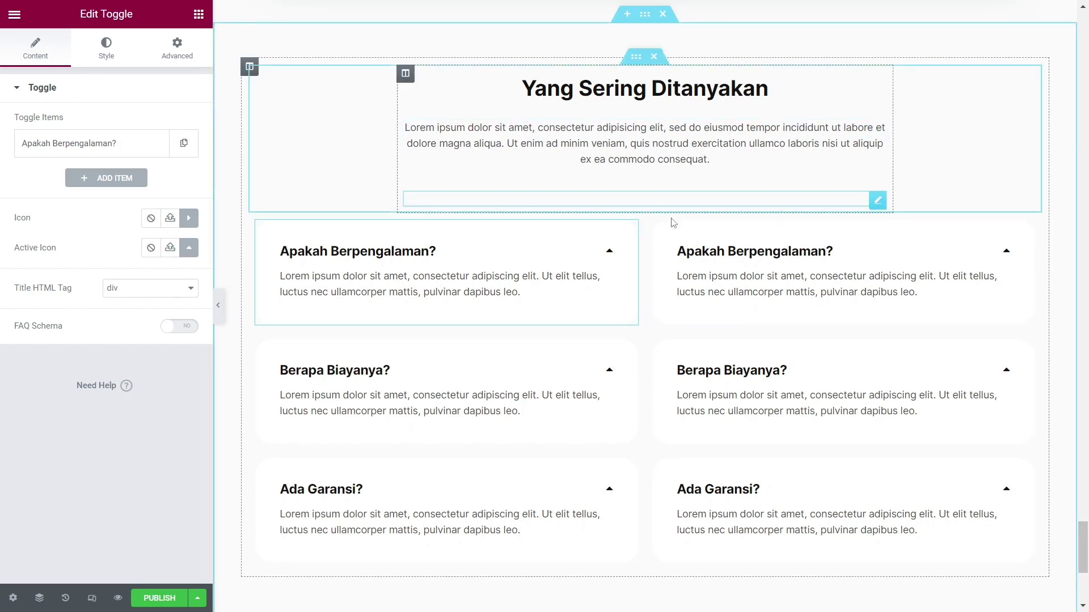
scroll(832, 208, "down", 4)
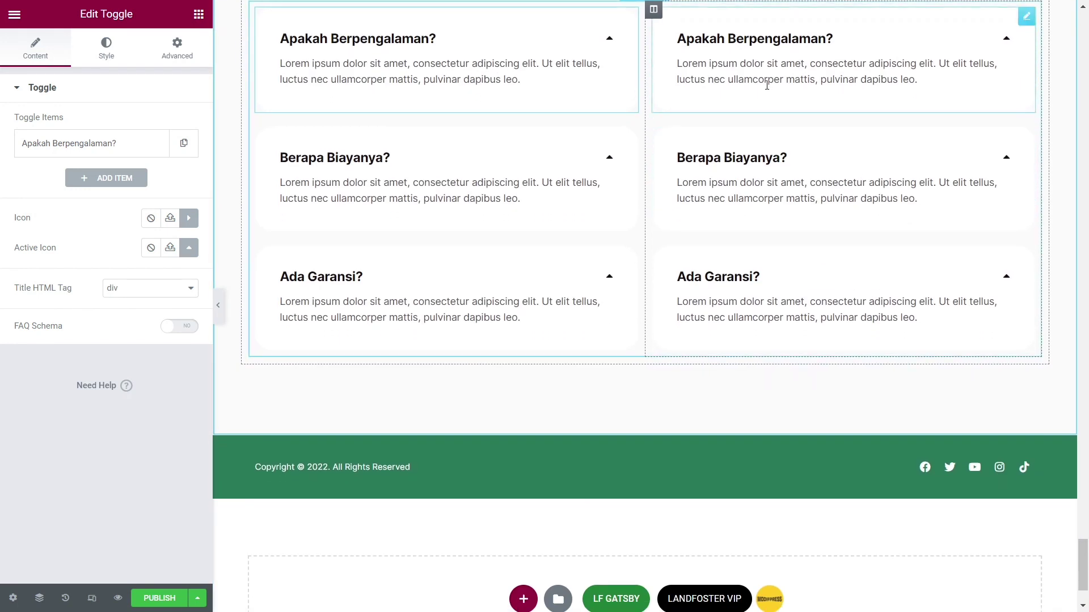
left_click(85, 142)
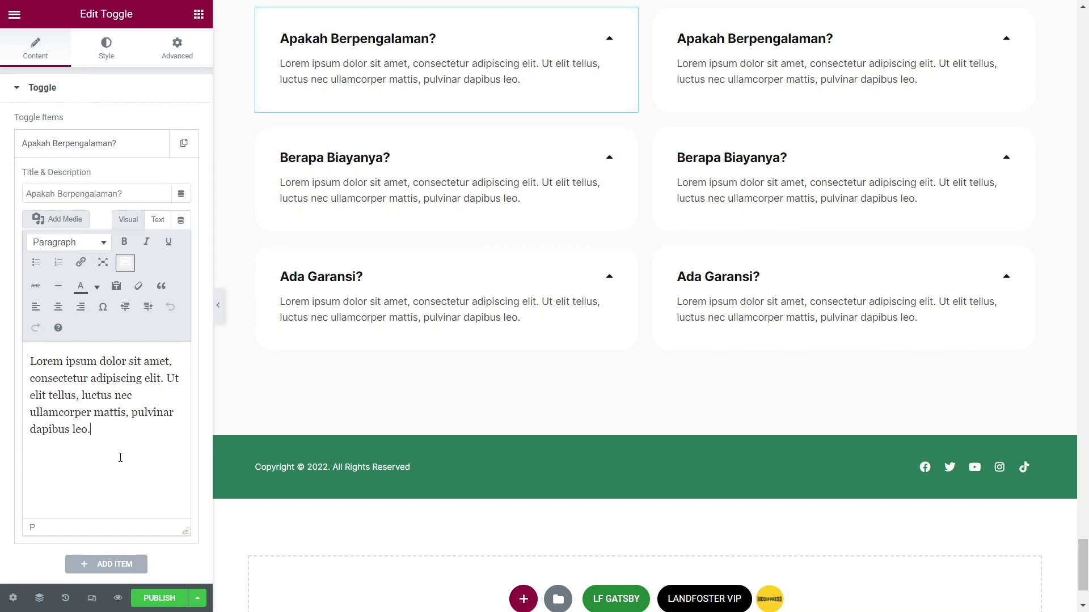
left_click_drag(97, 425, 33, 362)
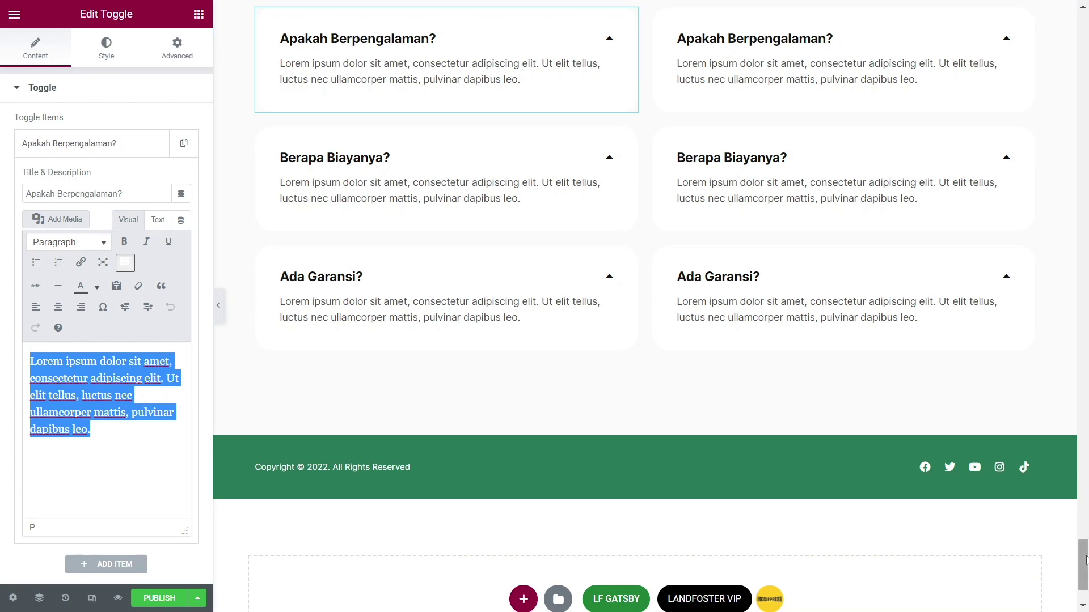
- Review the remaining FAQ toggles and the green copyright footer with its social icons
mouse_move(1084, 574)
left_mouse_down()
mouse_move(1085, 289)
mouse_move(1085, 574)
left_mouse_up()
scroll(510, 226, "down", 3)
scroll(801, 256, "up", 10)
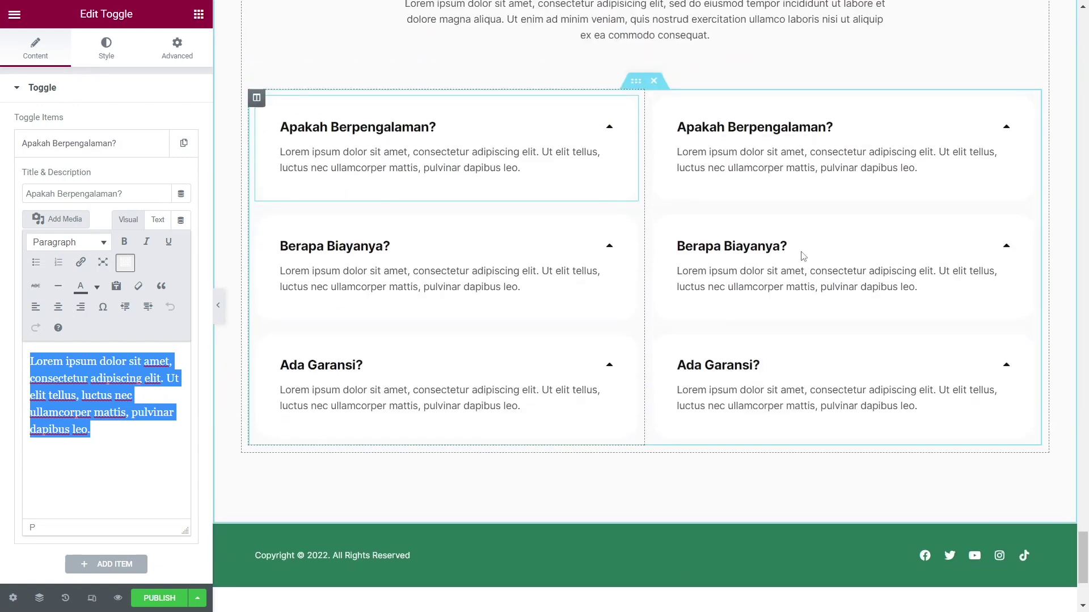
scroll(1044, 357, "down", 10)
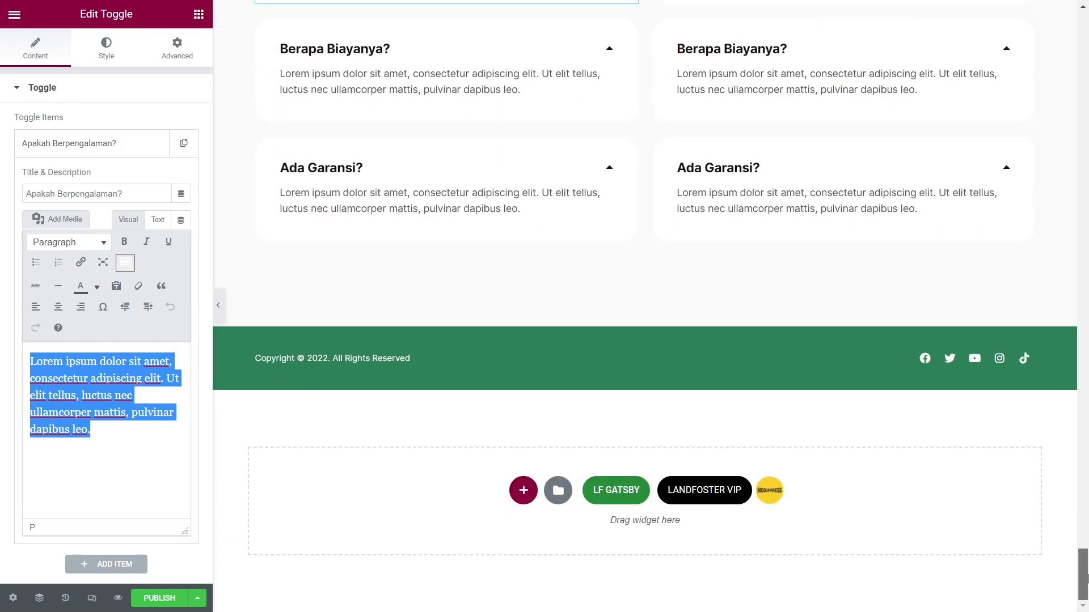
- Return to the start of the page and review the "Jasa Desain Interior" hero section and the customer testimonials below it
left_click_drag(1085, 578, 1066, 67)
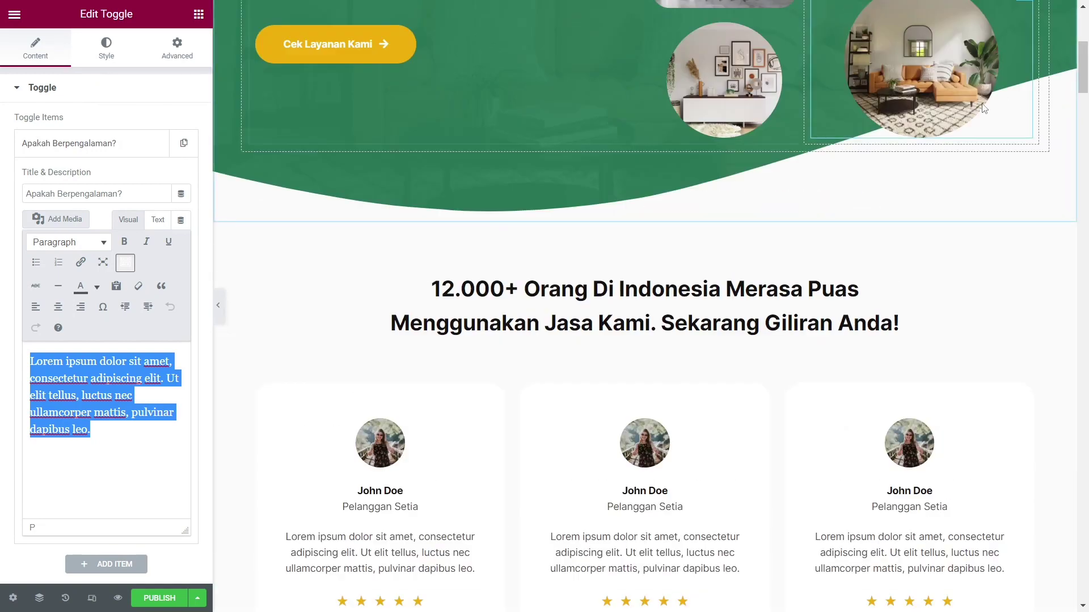
scroll(777, 209, "up", 7)
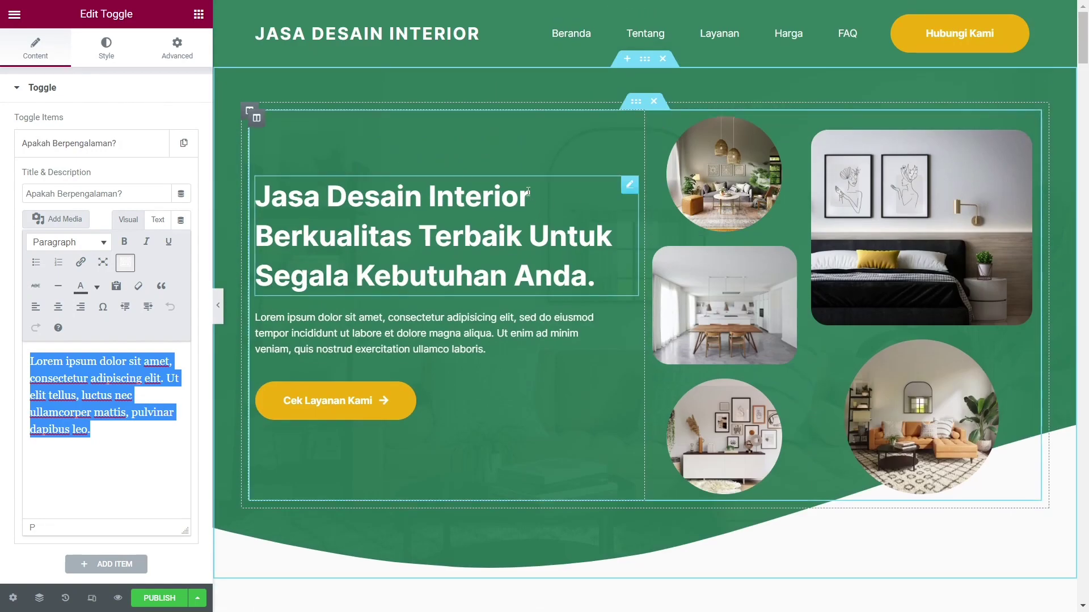
scroll(553, 173, "down", 3)
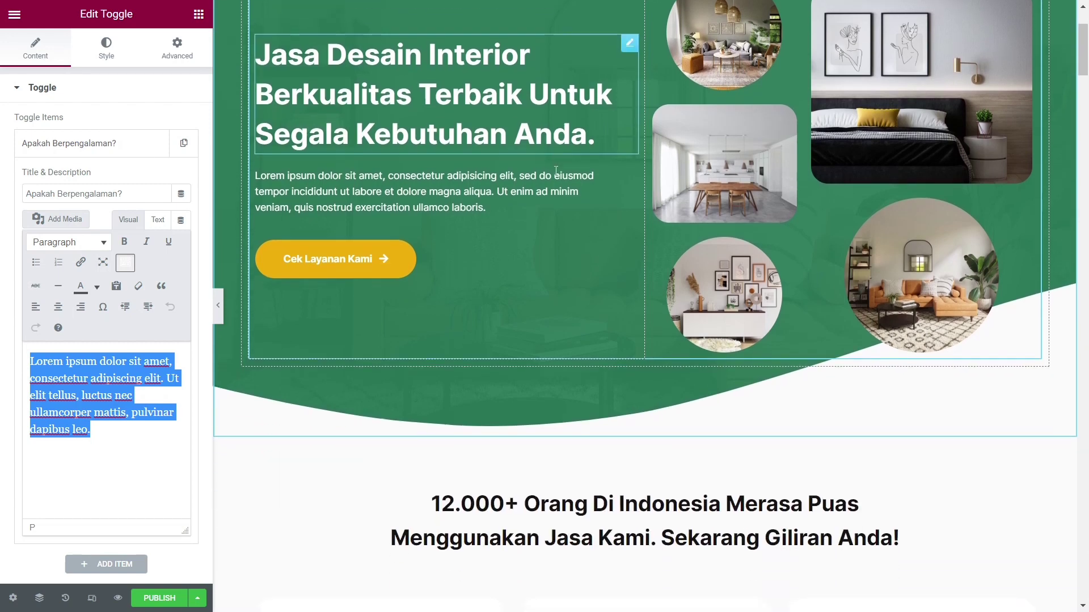
scroll(556, 173, "up", 3)
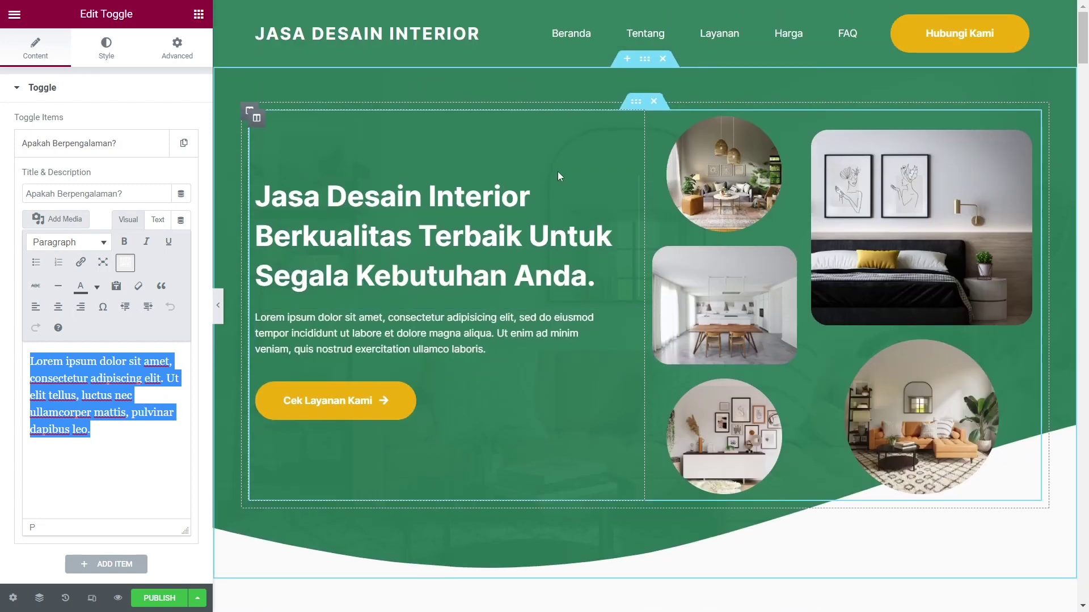
scroll(558, 169, "down", 8)
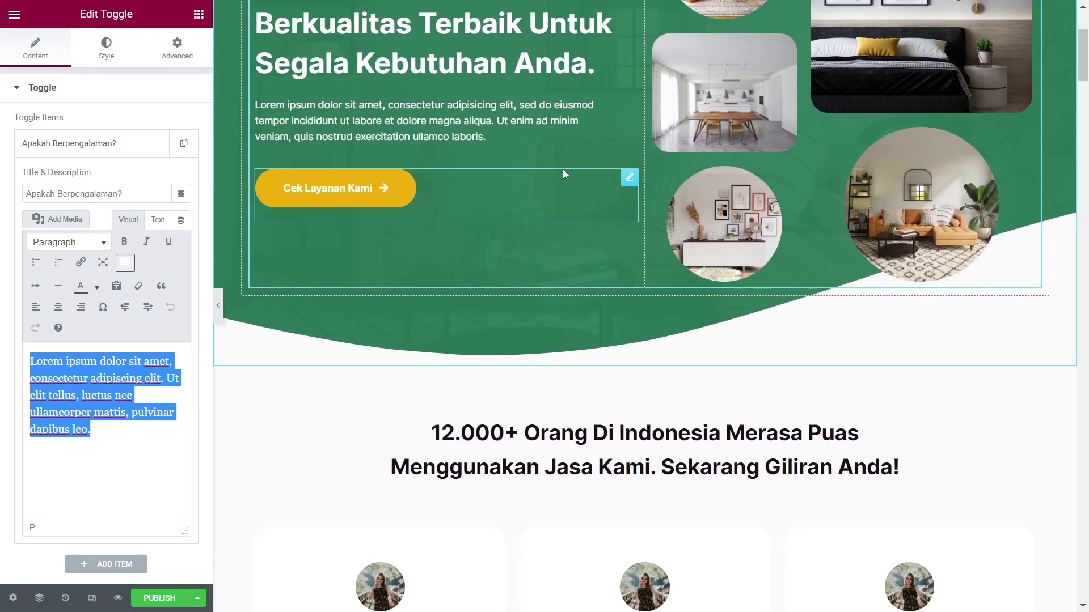
scroll(567, 175, "down", 6)
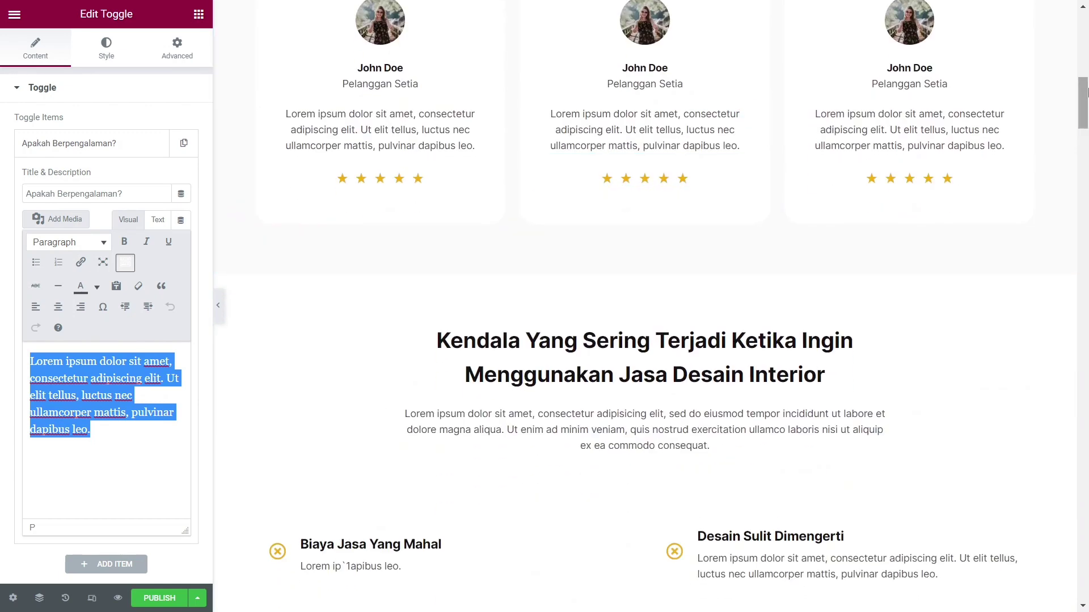
- Look over the finished landing page's sections from the "Kendala" list through the projects, hero, discount banner and FAQ to the footer
left_click_drag(1085, 91, 1087, 117)
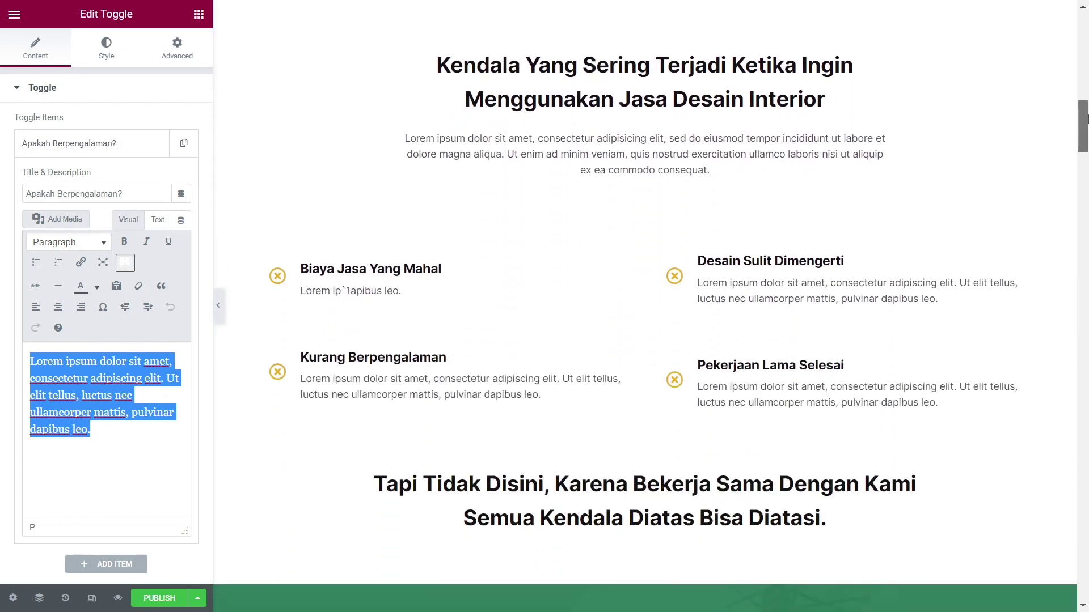
scroll(760, 147, "down", 4)
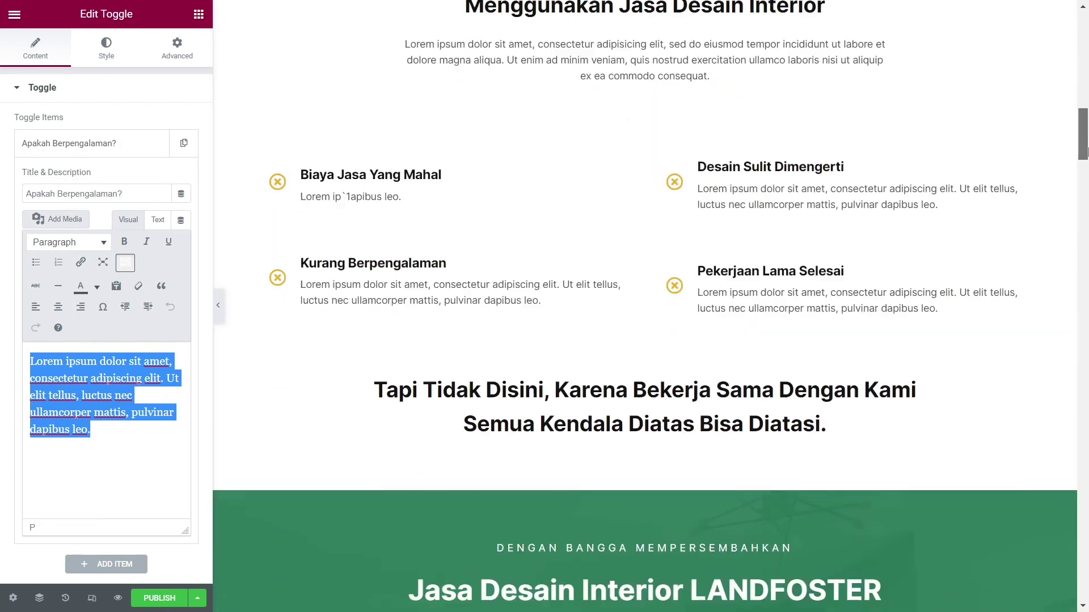
left_click_drag(1086, 146, 1086, 416)
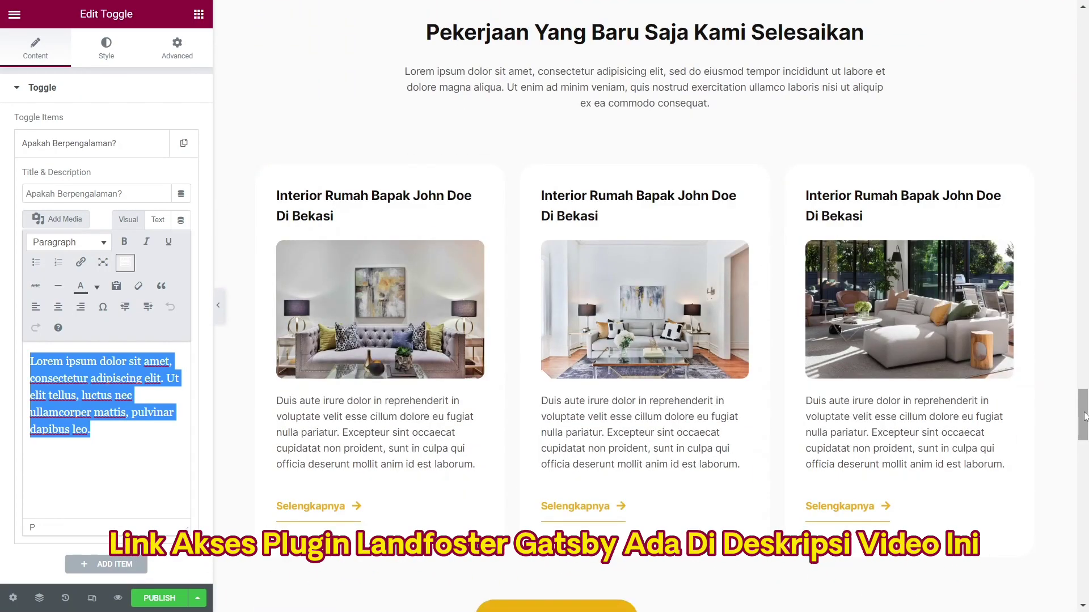
left_click_drag(1084, 429, 1086, 33)
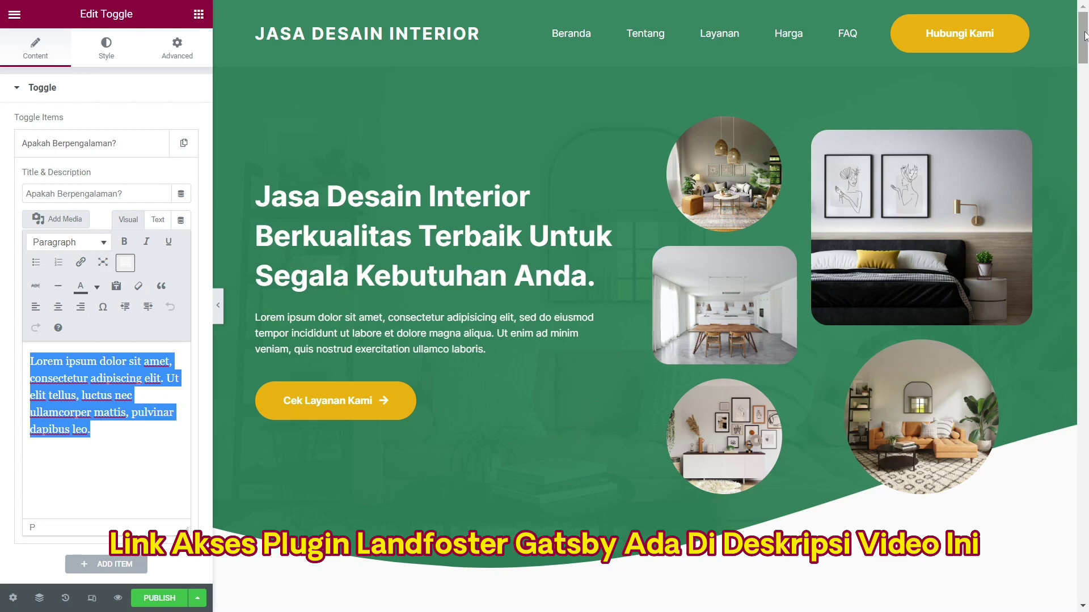
left_click_drag(1084, 48, 1084, 485)
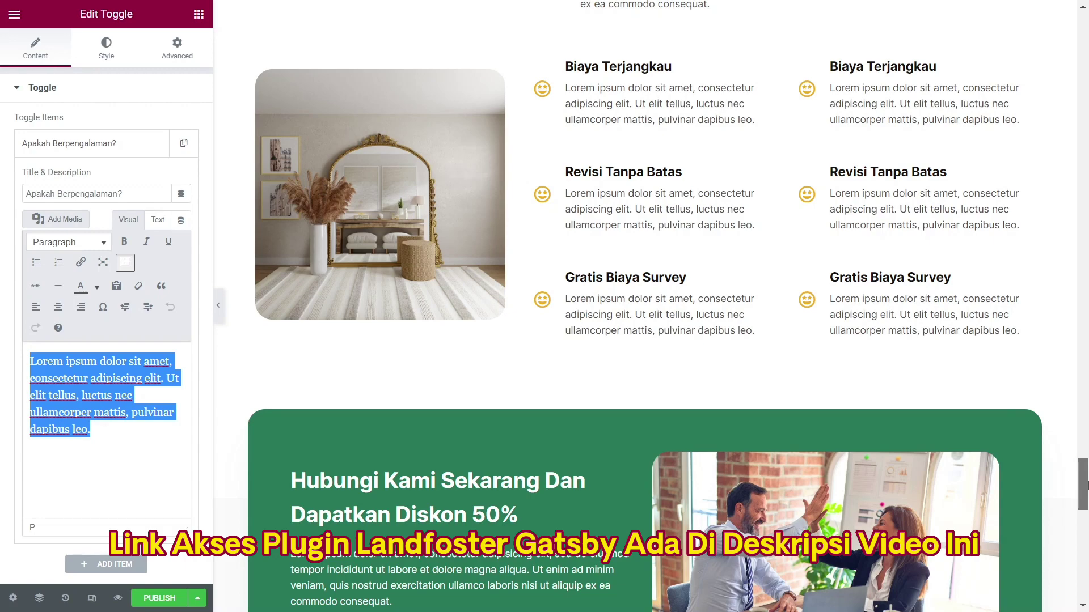
left_click_drag(1086, 484, 1086, 547)
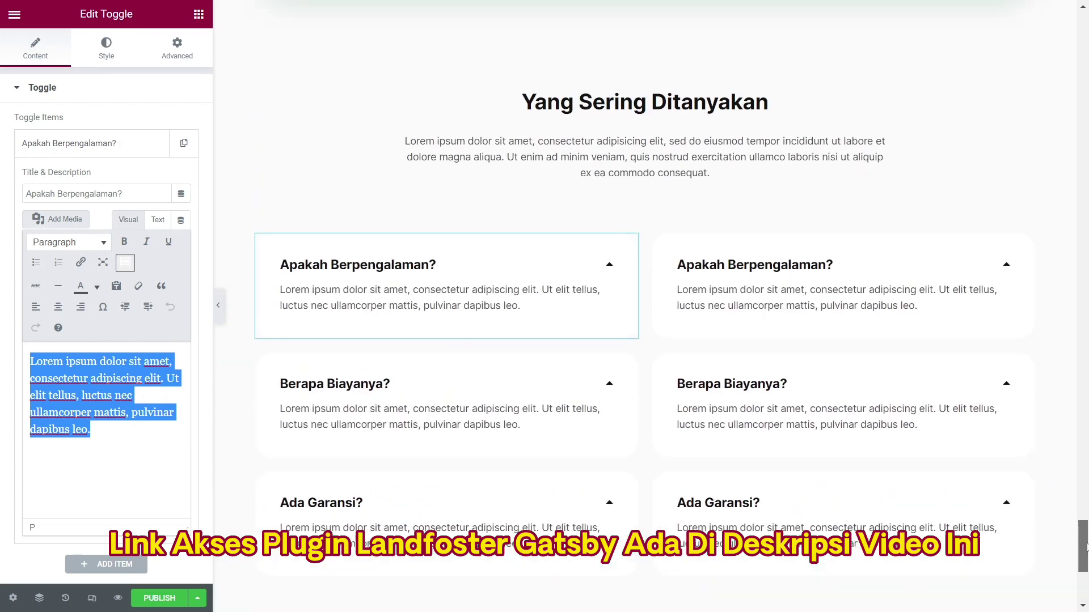
scroll(1032, 478, "down", 5)
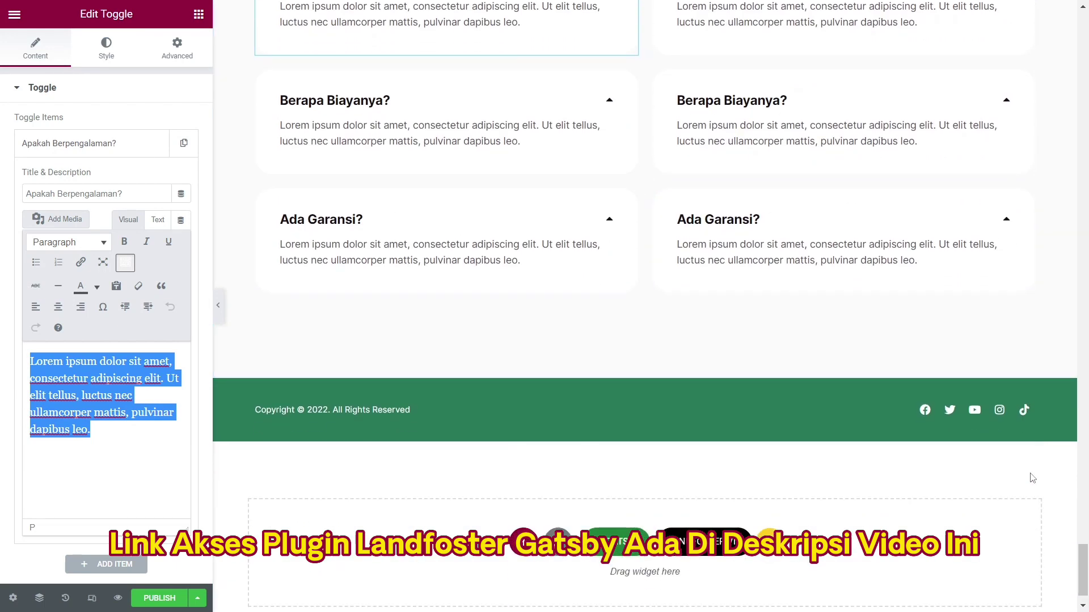